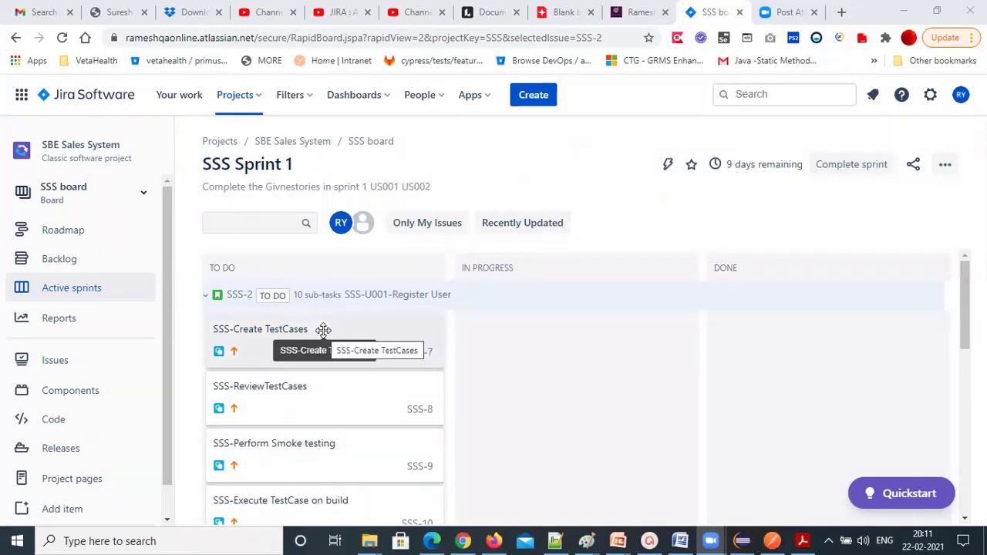
Review the sprint's to-do issues, then check the Register User story's details and its available assignees.
scroll(323, 330, down, 3)
scroll(323, 329, down, 5)
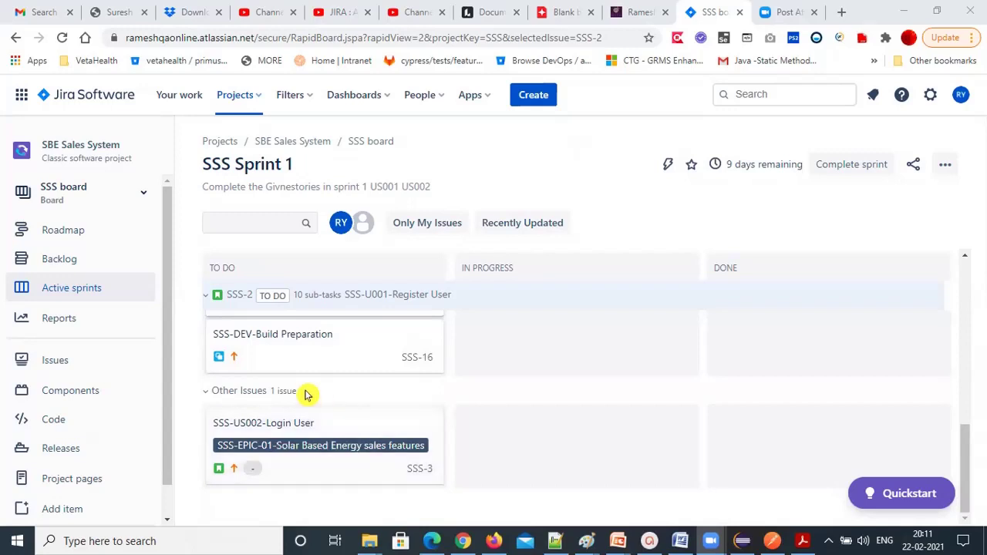
scroll(309, 396, up, 8)
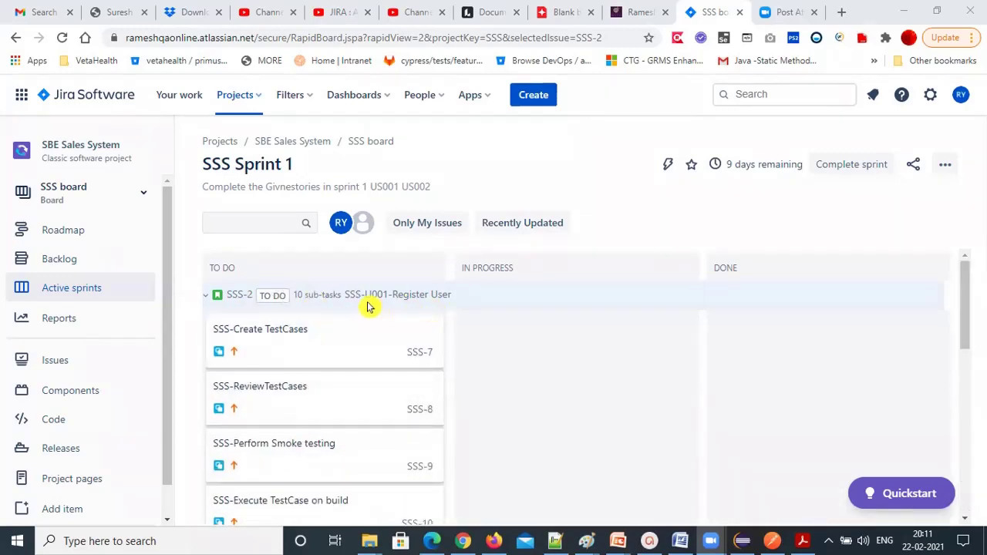
drag(361, 295, 458, 299)
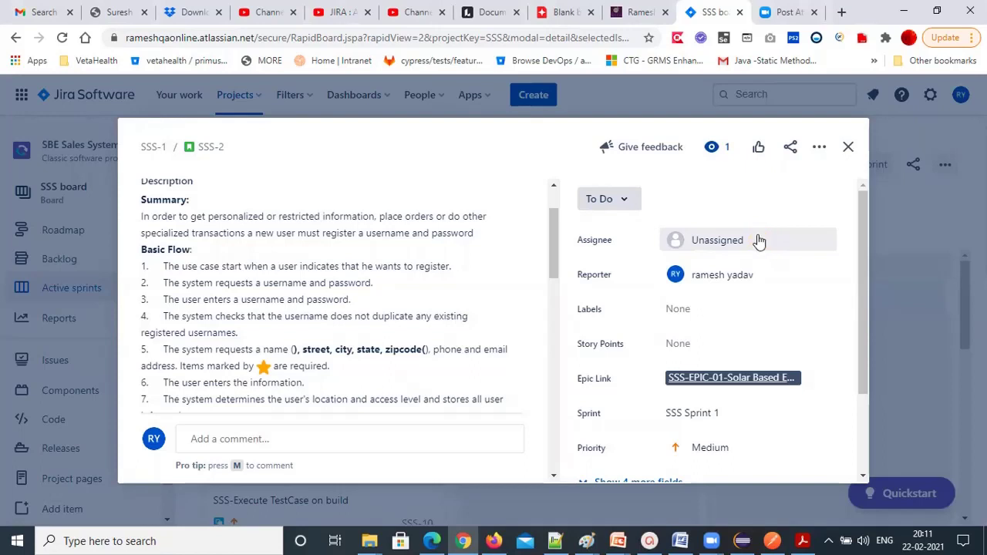
click(758, 242)
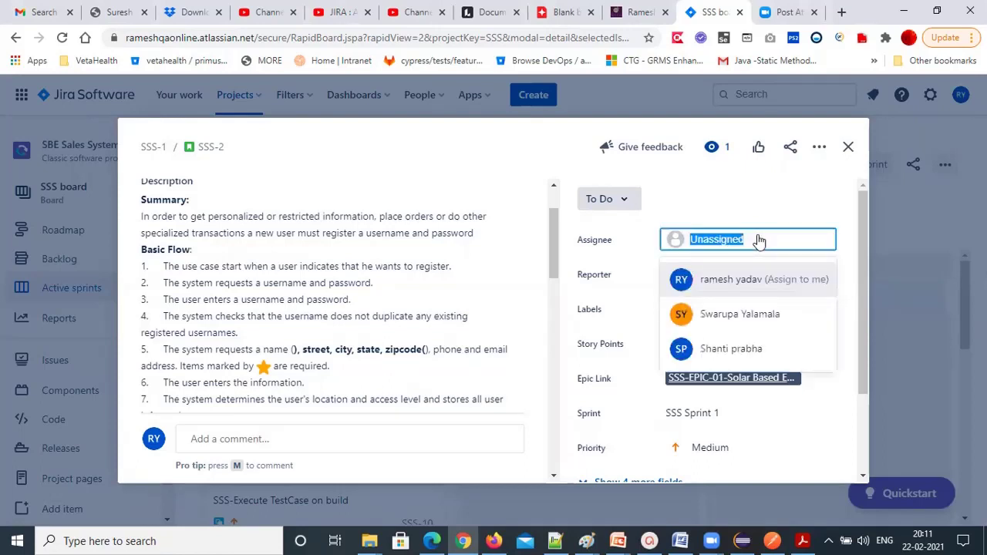
click(847, 148)
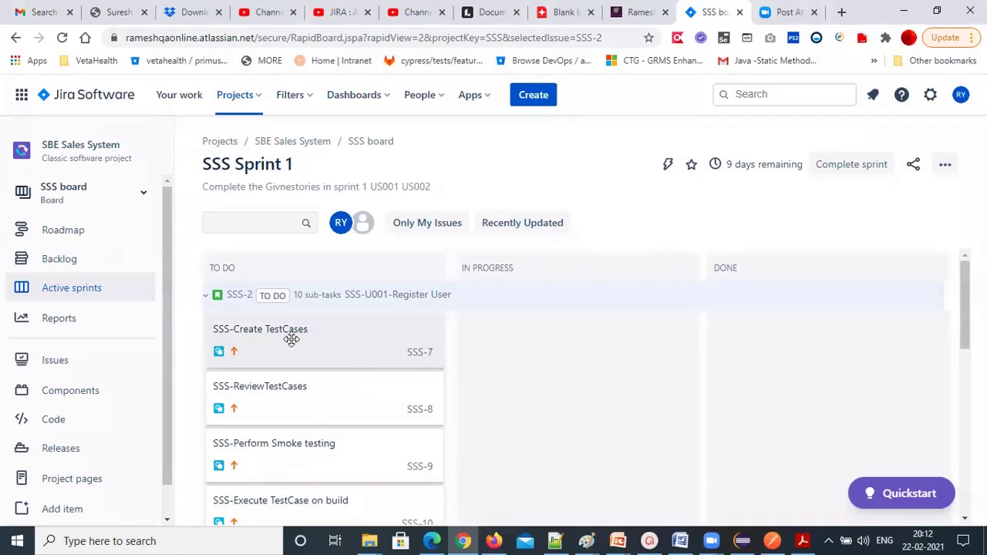
Open the SSS-Create TestCases sub-task and save the description "Add TestCases for the Register".
click(331, 337)
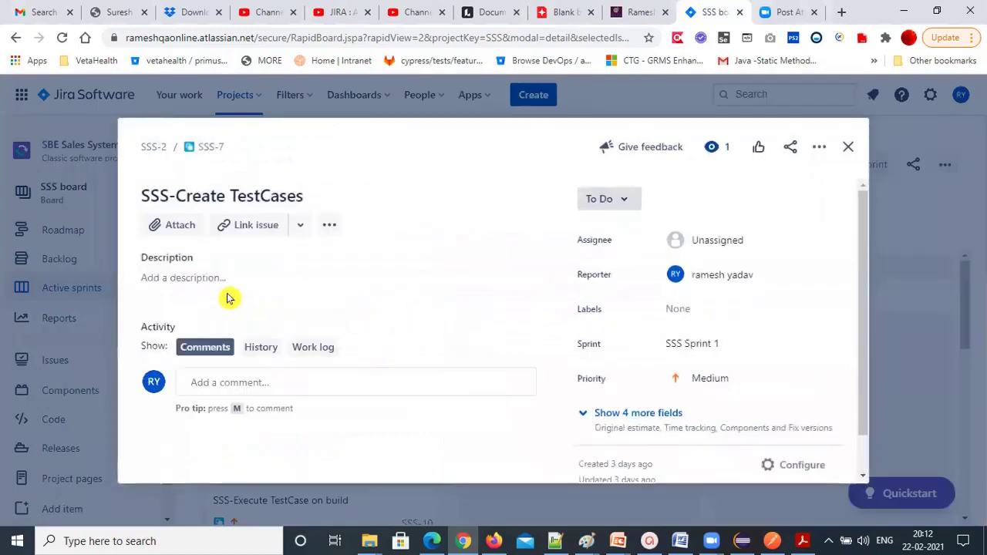
click(183, 279)
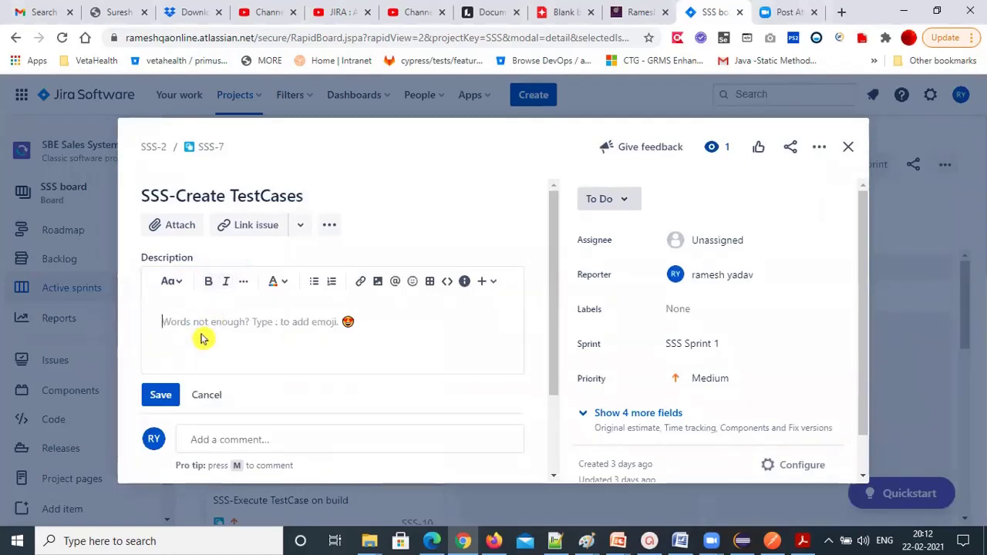
text(Add TestCases for the Register)
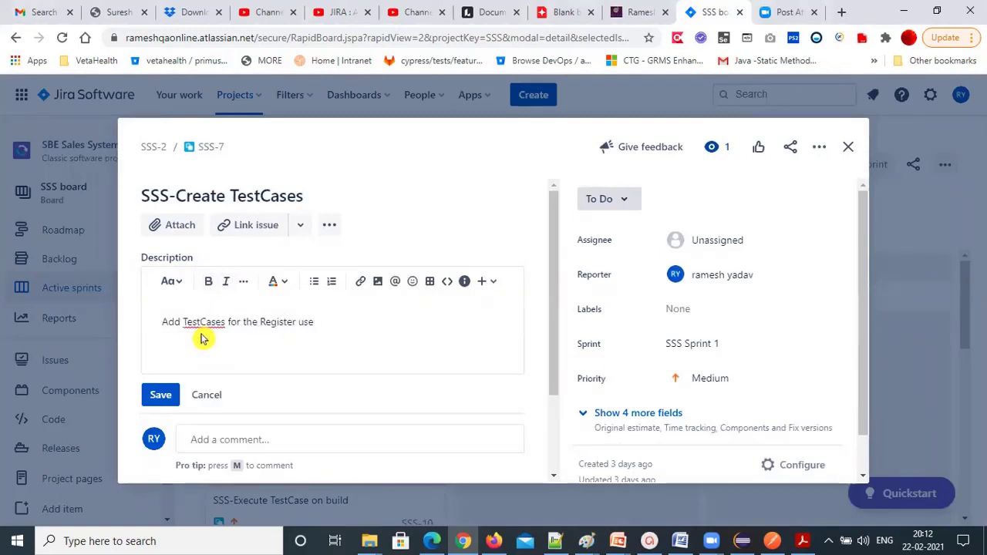
scroll(193, 340, down, 2)
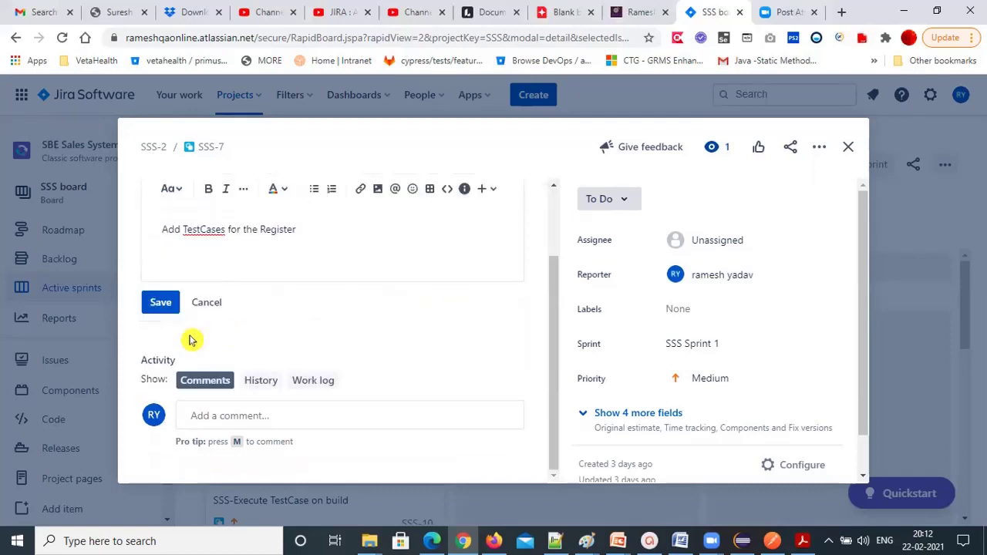
click(160, 303)
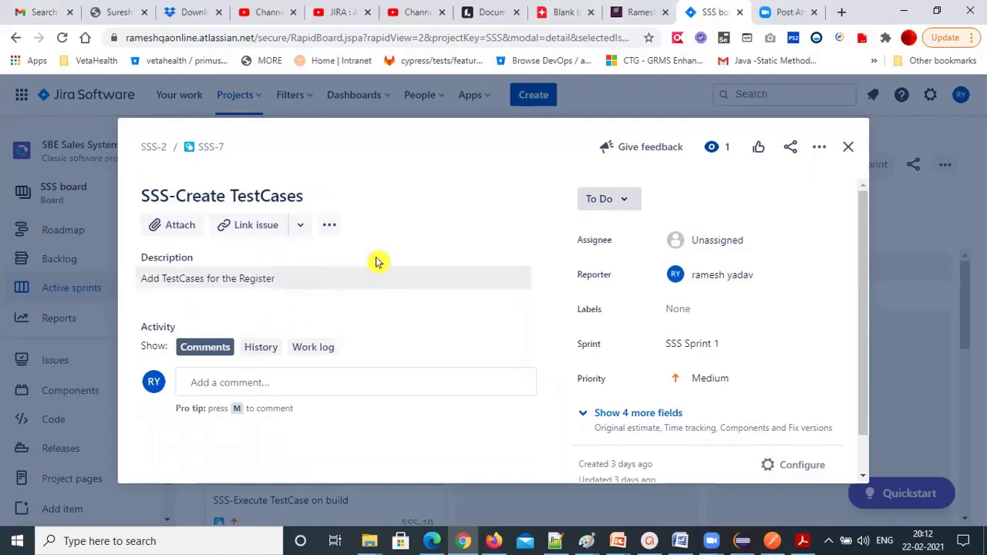
Add the new label Sprint1 to the SSS-Create TestCases sub-task and expand its additional fields.
click(703, 310)
text(Sprint1)
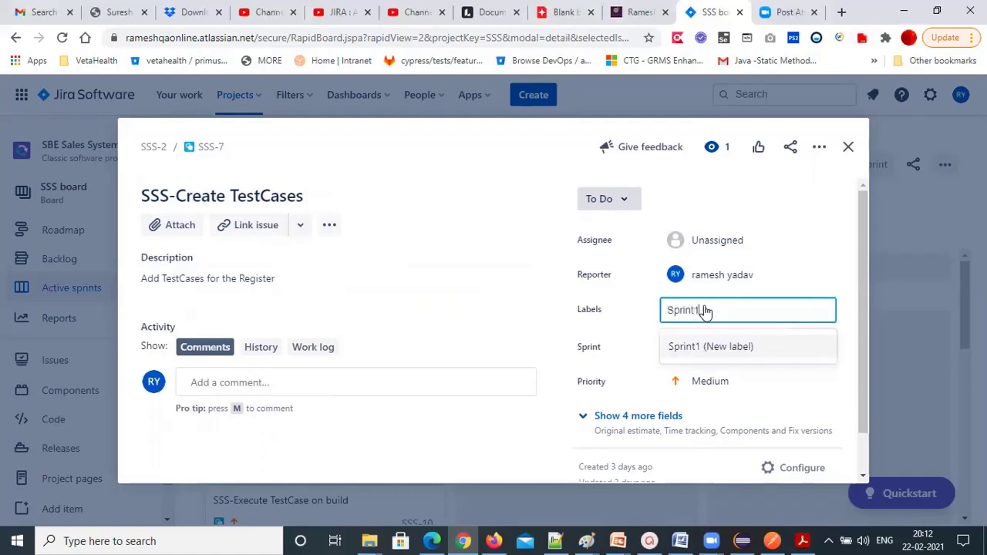
key(Return)
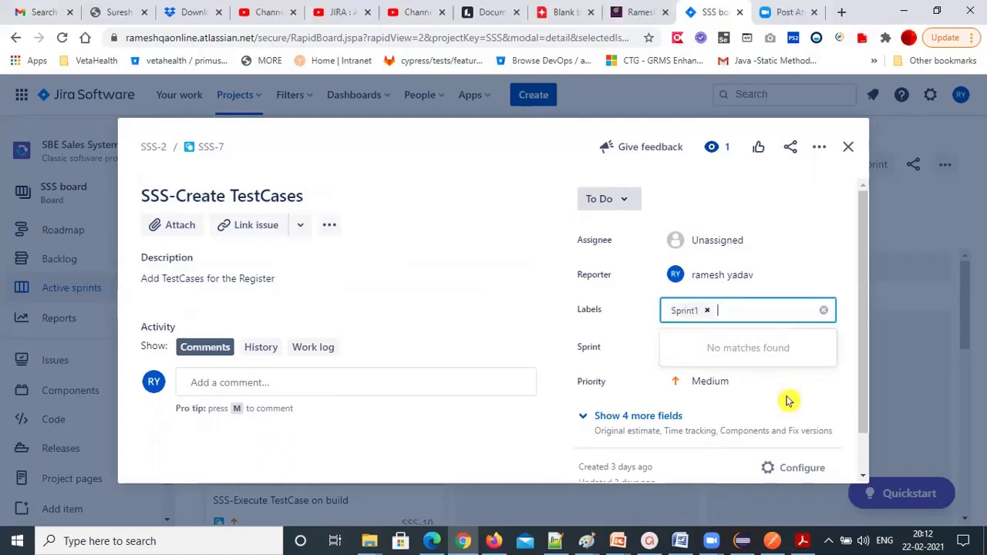
scroll(786, 400, down, 1)
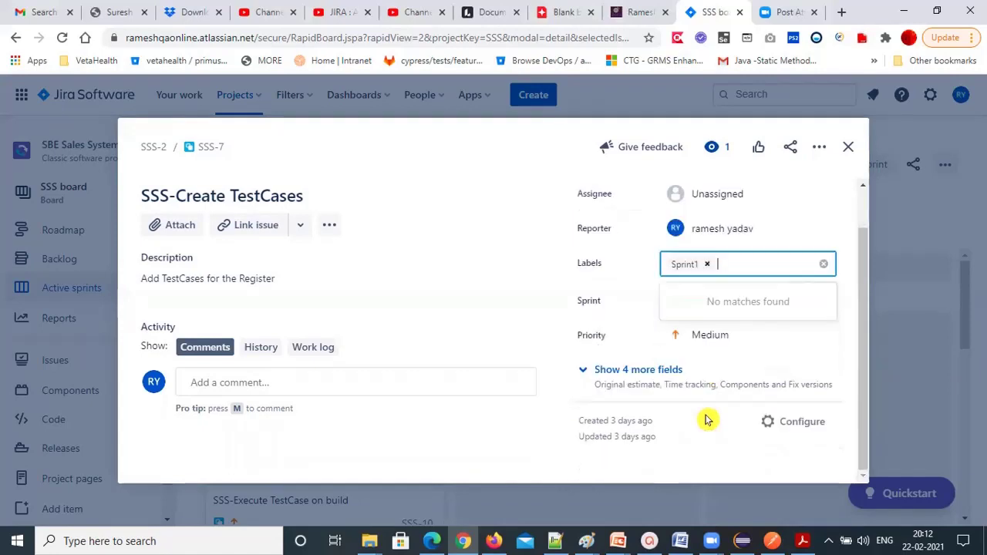
click(642, 369)
scroll(641, 368, down, 2)
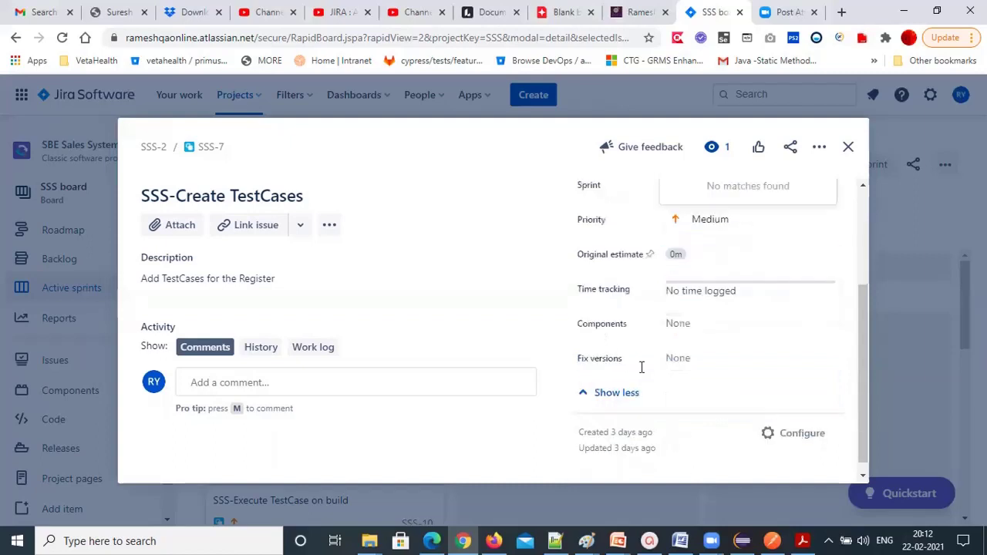
scroll(641, 368, up, 1)
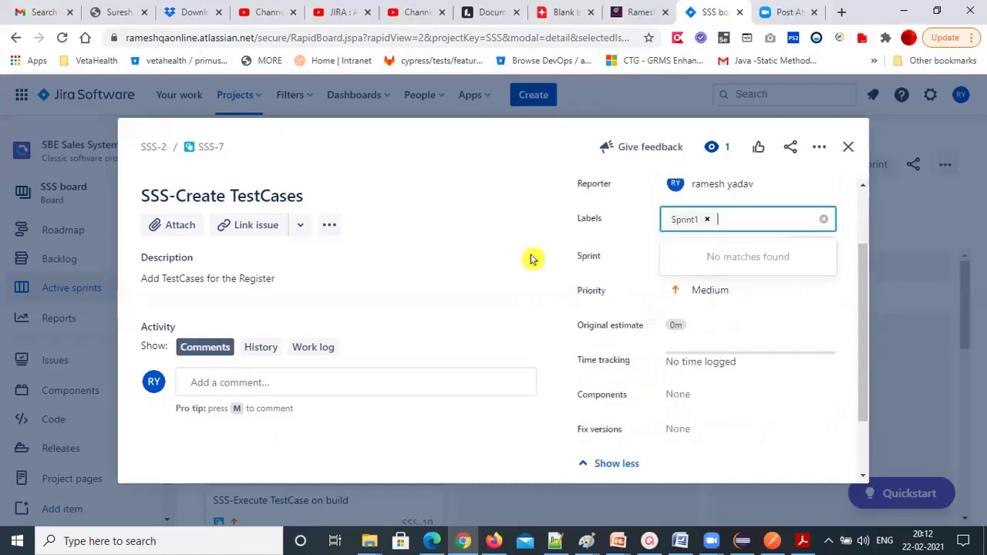
click(530, 259)
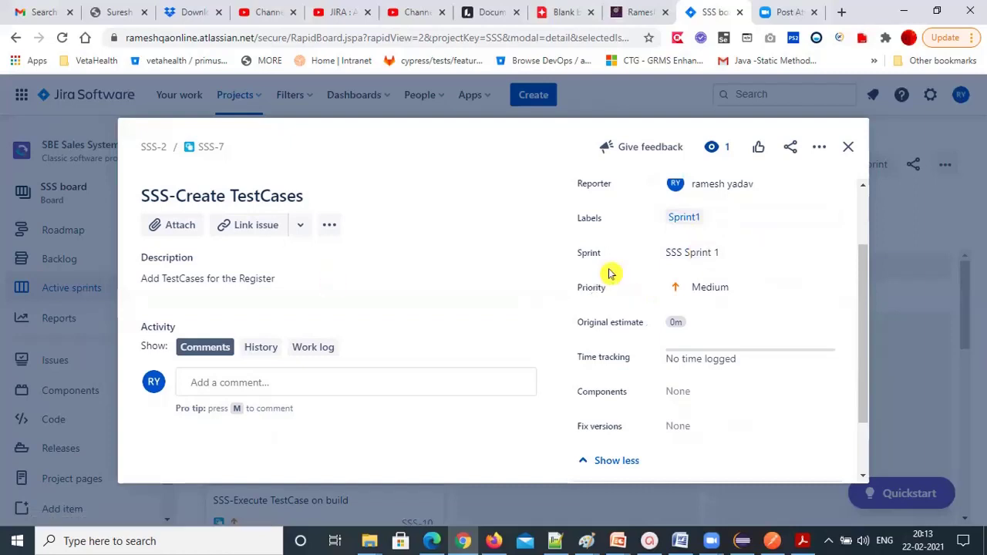
Assign the SSS-Create TestCases sub-task to the second team member among the suggested assignees.
scroll(723, 276, up, 2)
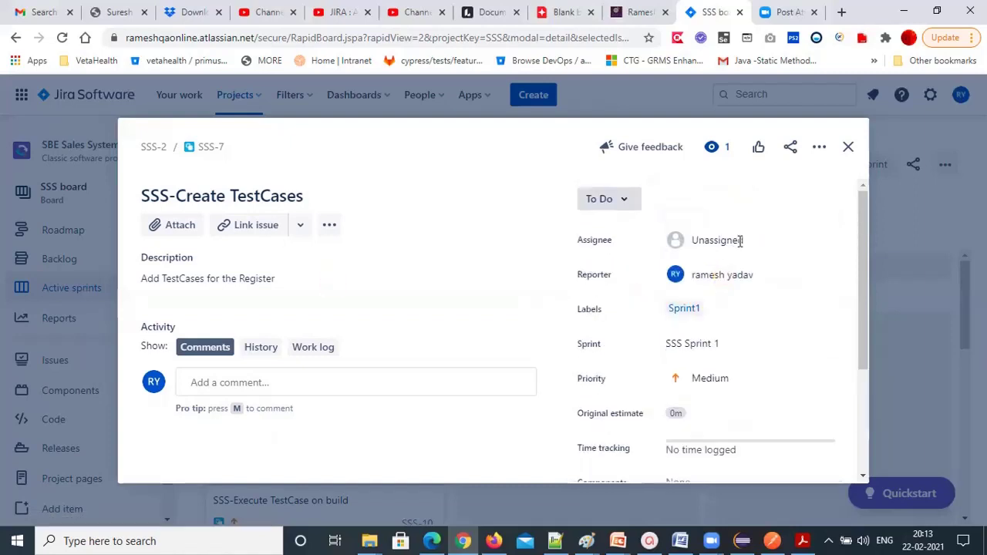
click(740, 242)
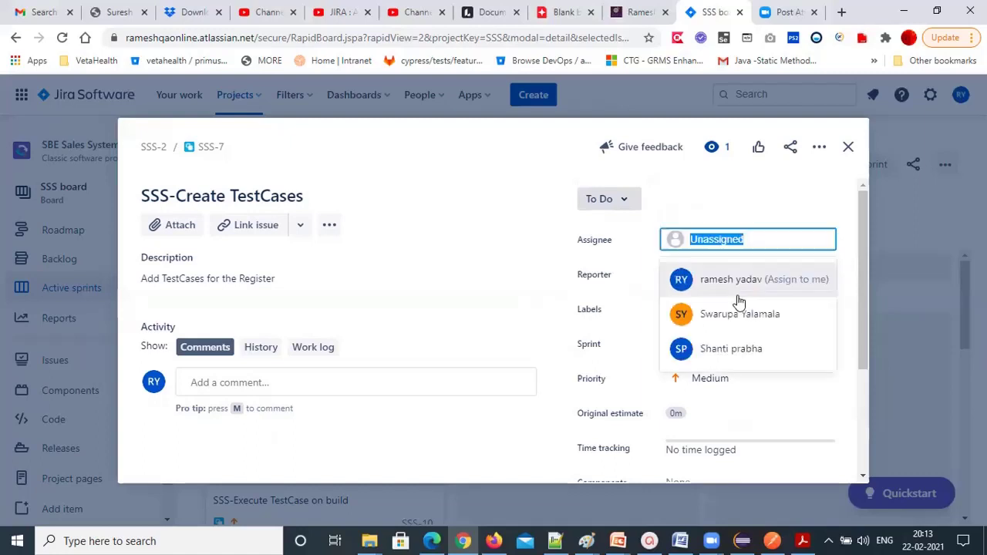
click(758, 319)
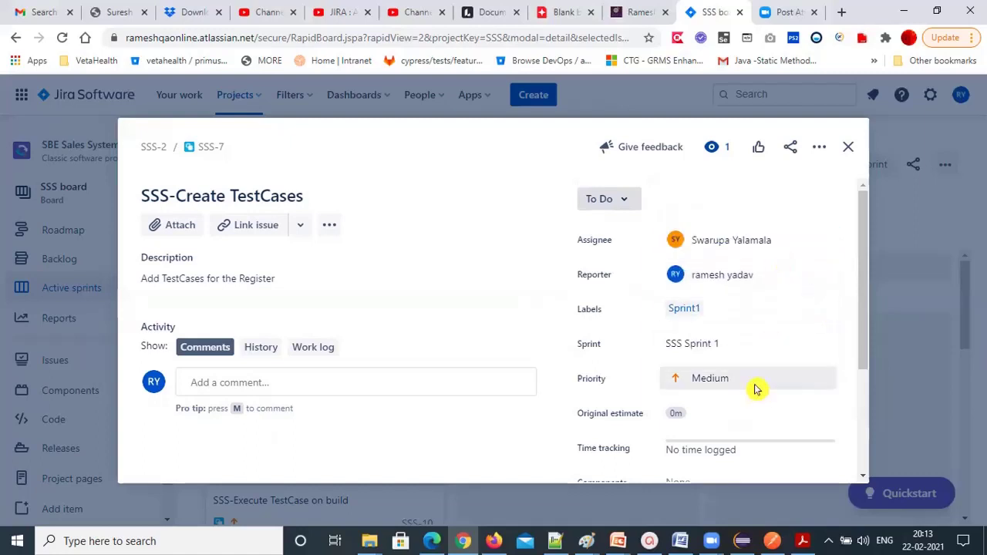
Start creating a new component from the sub-task's Components field and name it Register.
scroll(755, 389, down, 3)
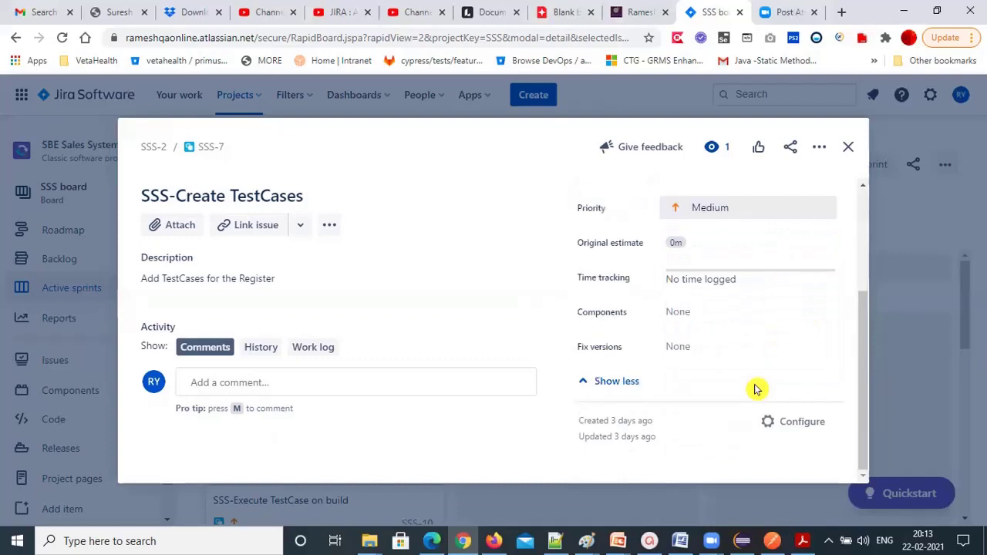
click(710, 314)
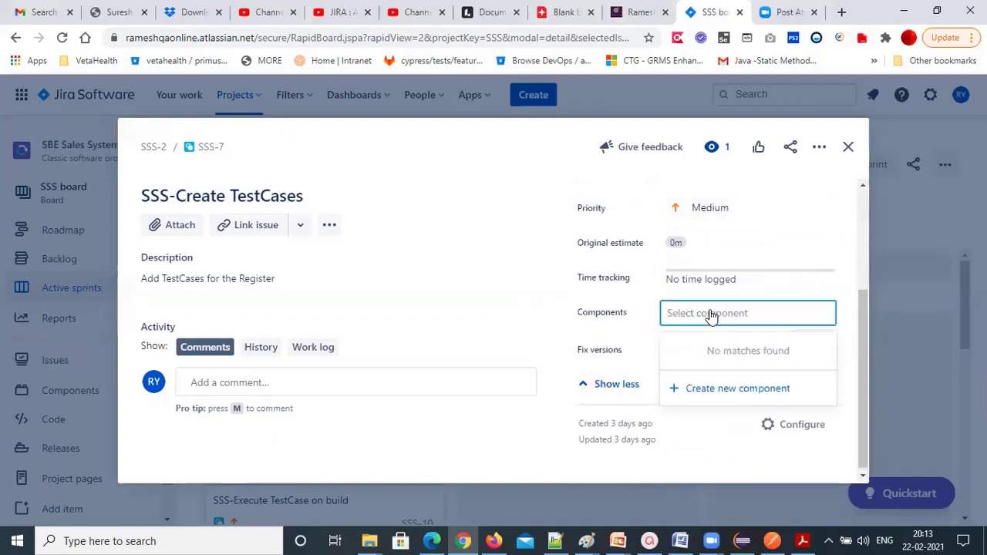
click(699, 388)
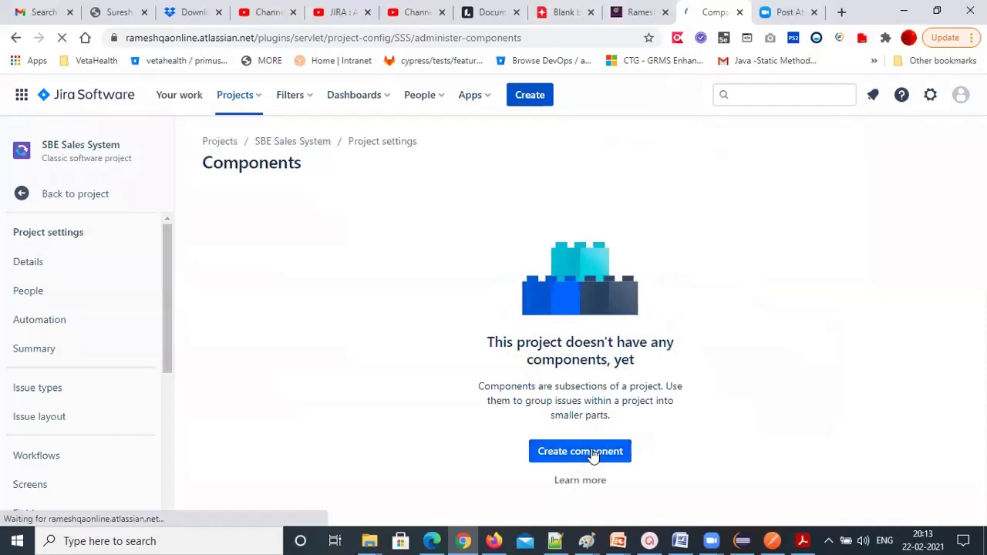
click(592, 455)
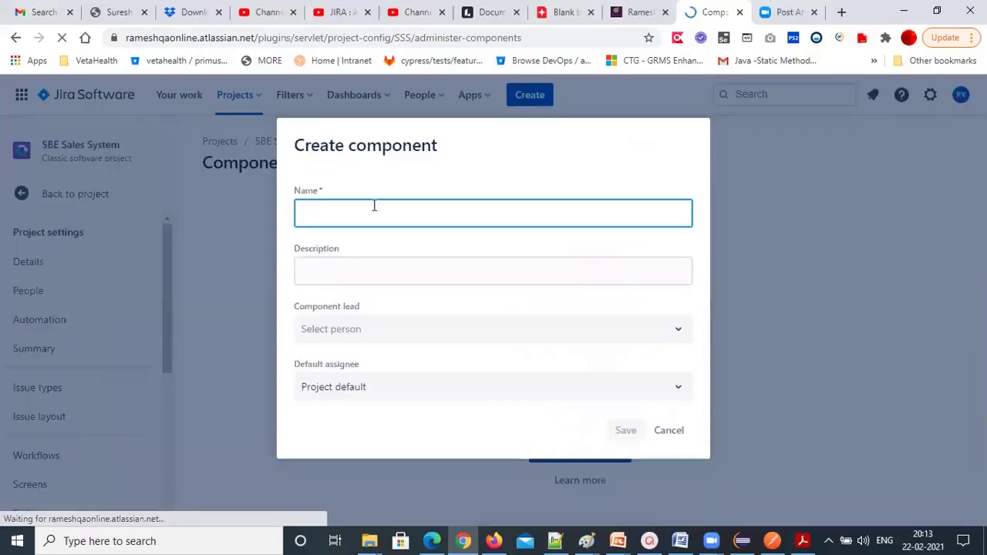
text(Regi)
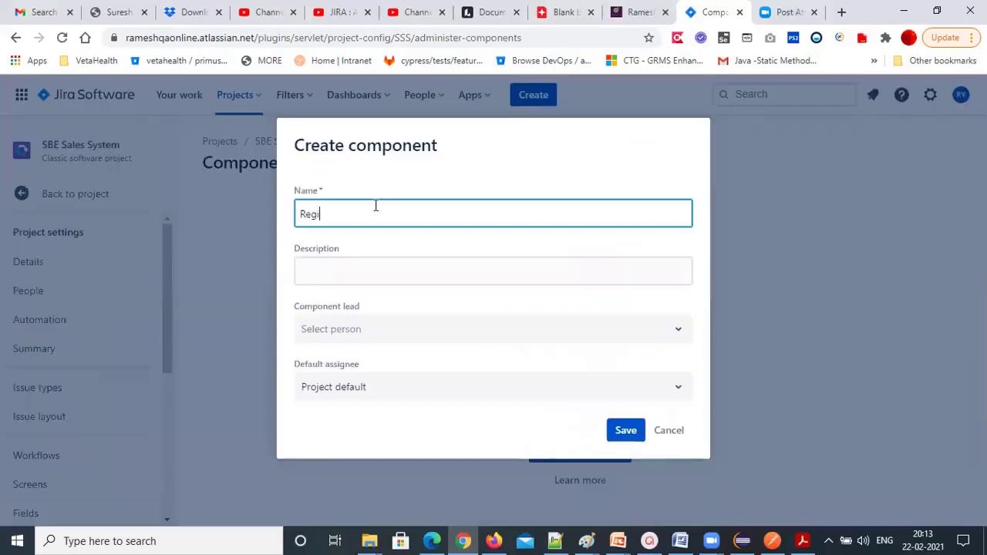
text(ster)
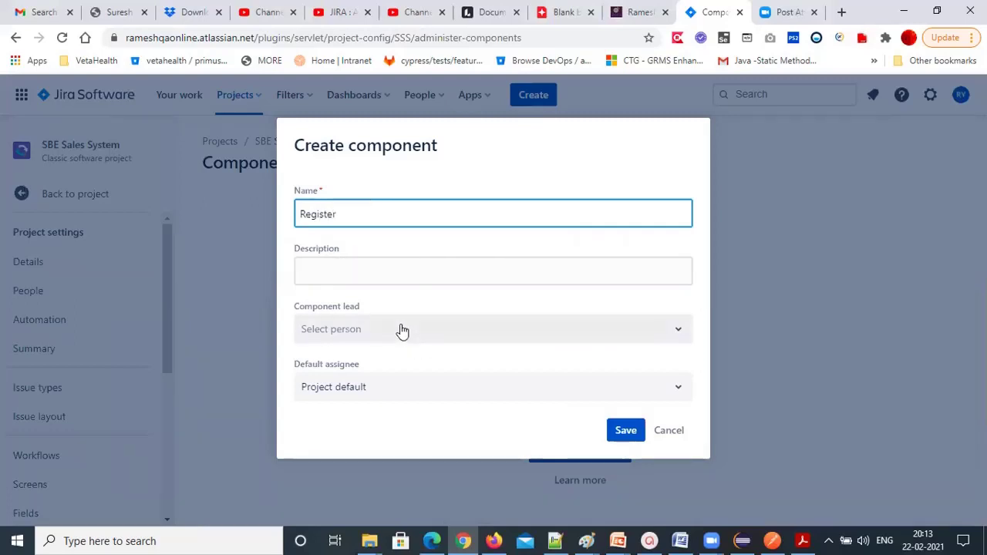
Check which options the new component offers for default assignee and component lead.
click(441, 300)
click(409, 408)
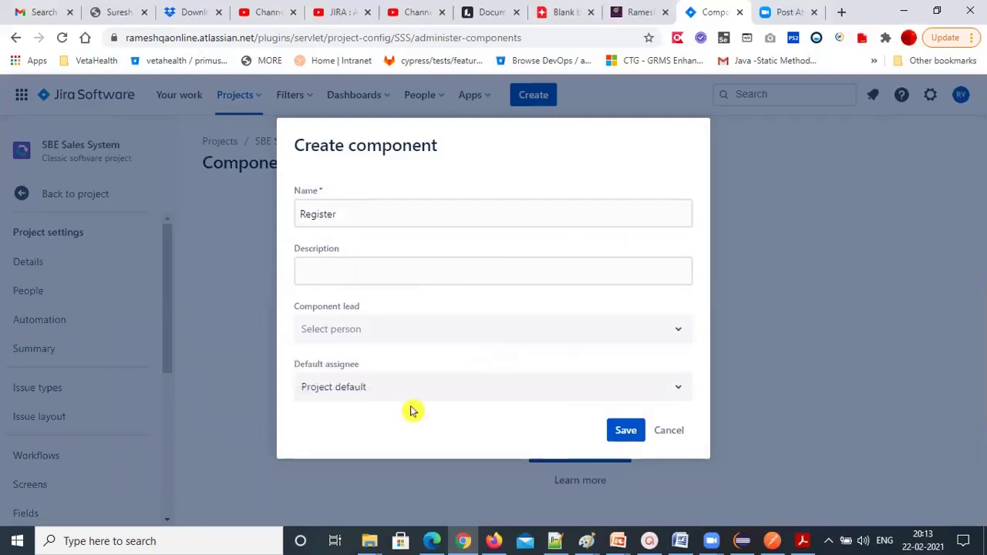
click(412, 394)
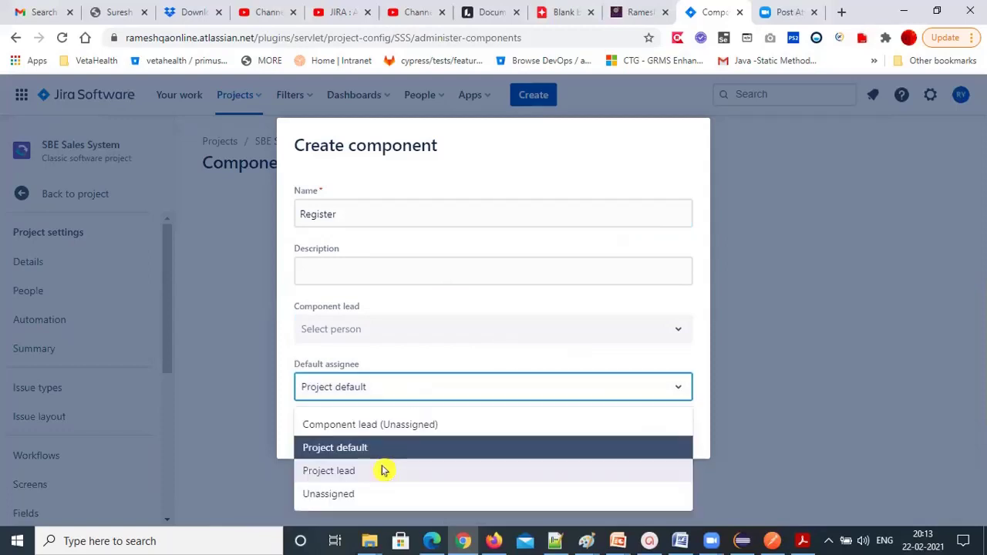
click(476, 337)
click(408, 429)
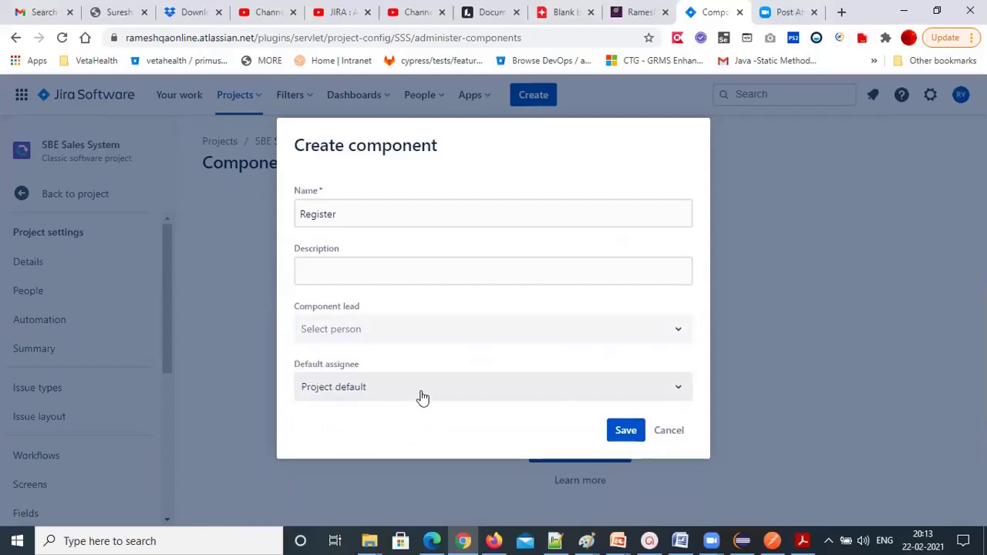
click(423, 391)
click(508, 330)
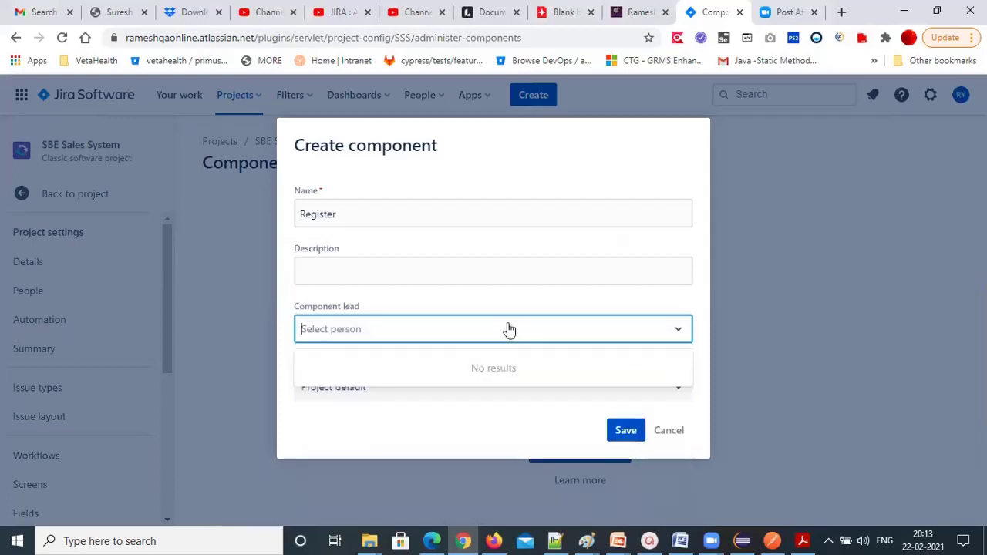
Save the Register component and return to the SBE Sales System project's active sprint board.
click(622, 430)
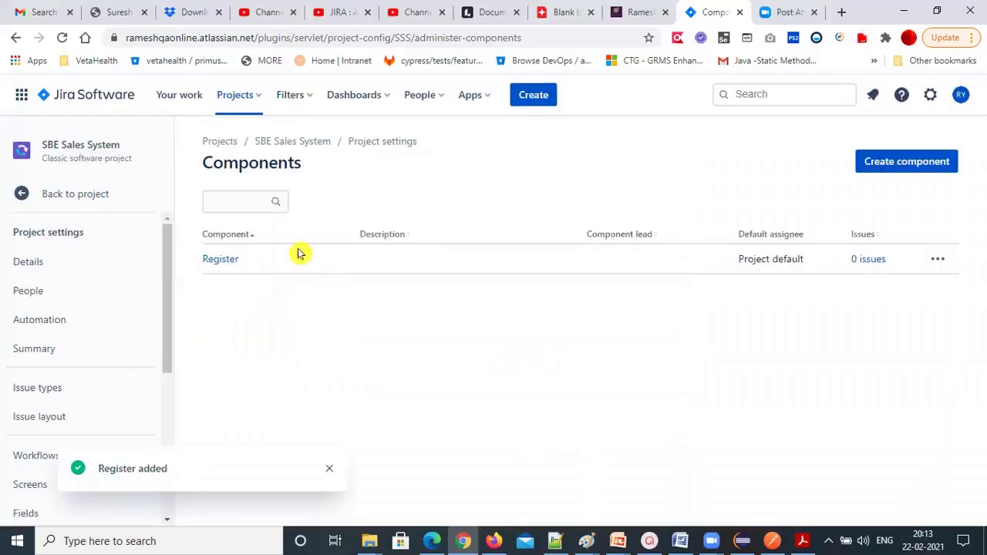
click(301, 146)
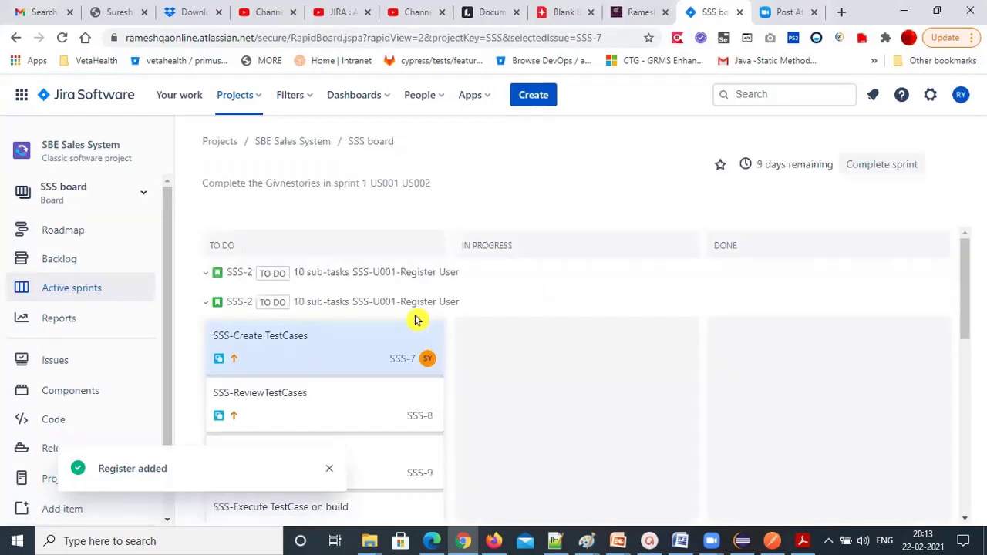
Open the SSS-Create TestCases sub-task, expand its additional fields and add the existing Register component.
click(287, 327)
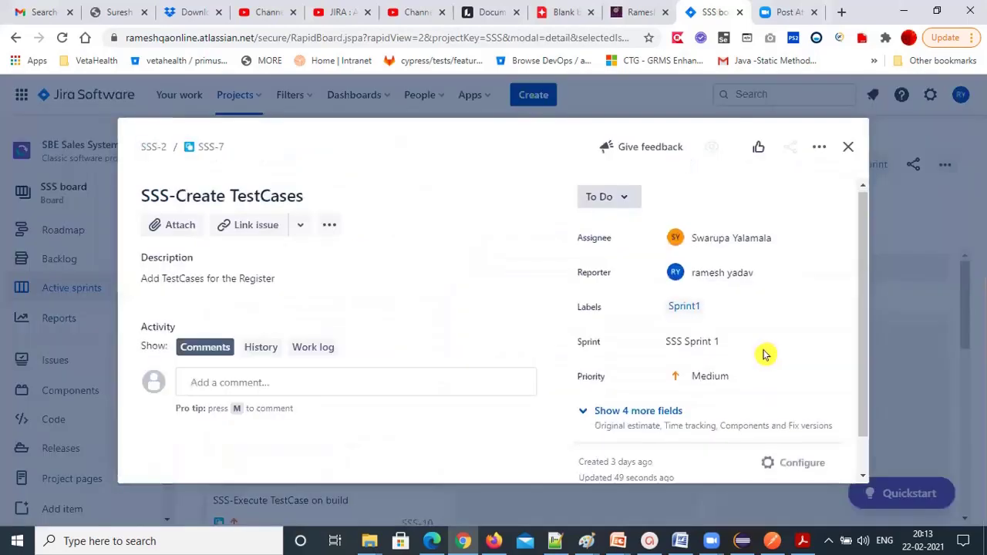
scroll(640, 374, down, 1)
click(639, 372)
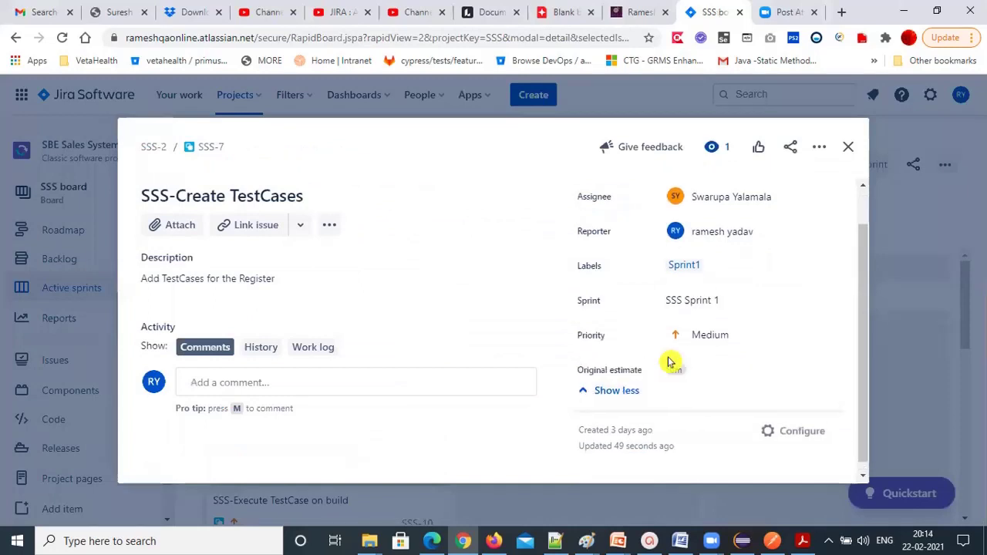
scroll(733, 347, down, 2)
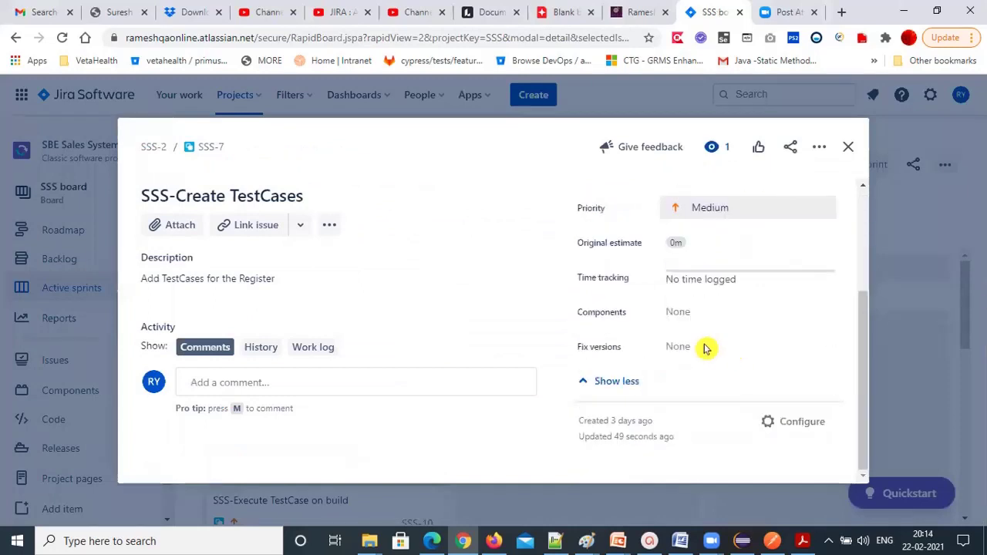
click(715, 313)
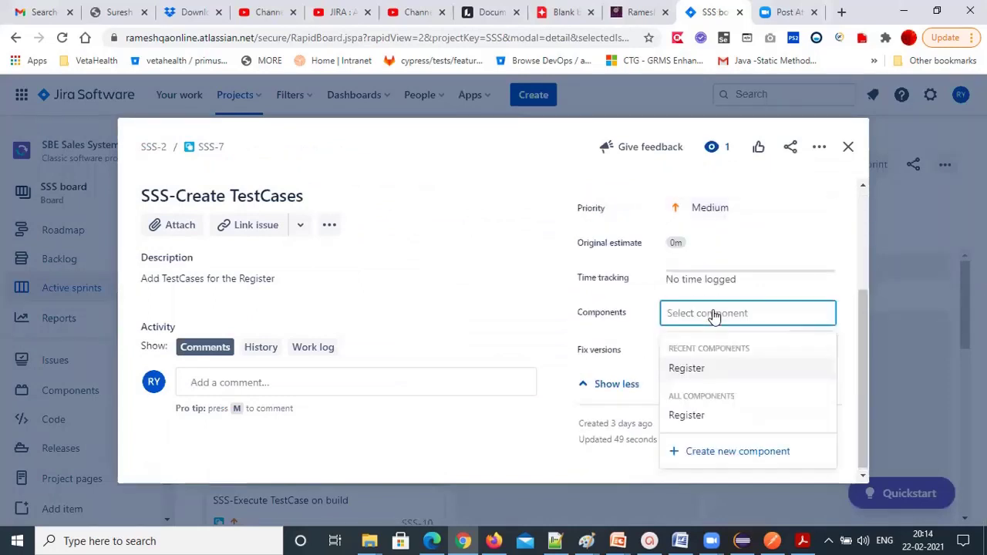
click(694, 370)
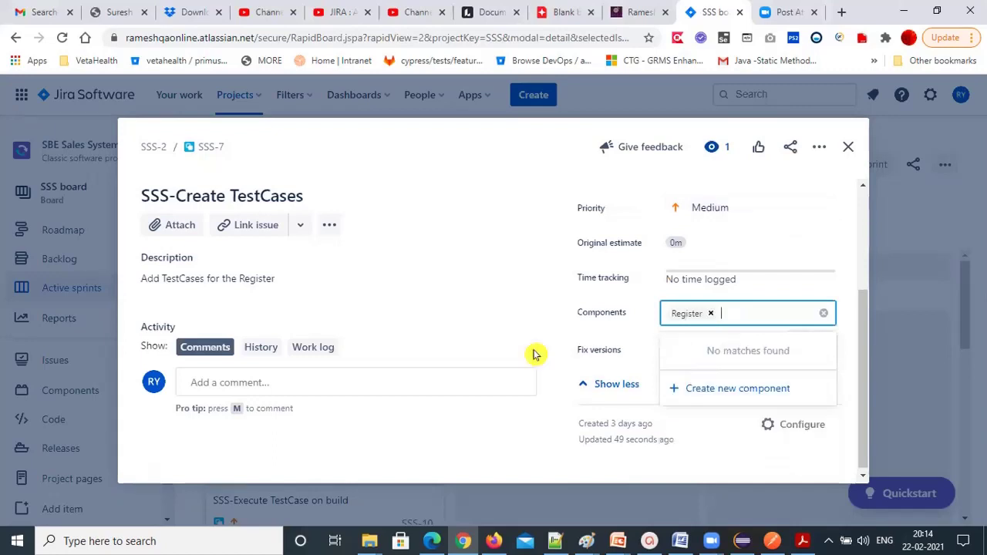
click(528, 358)
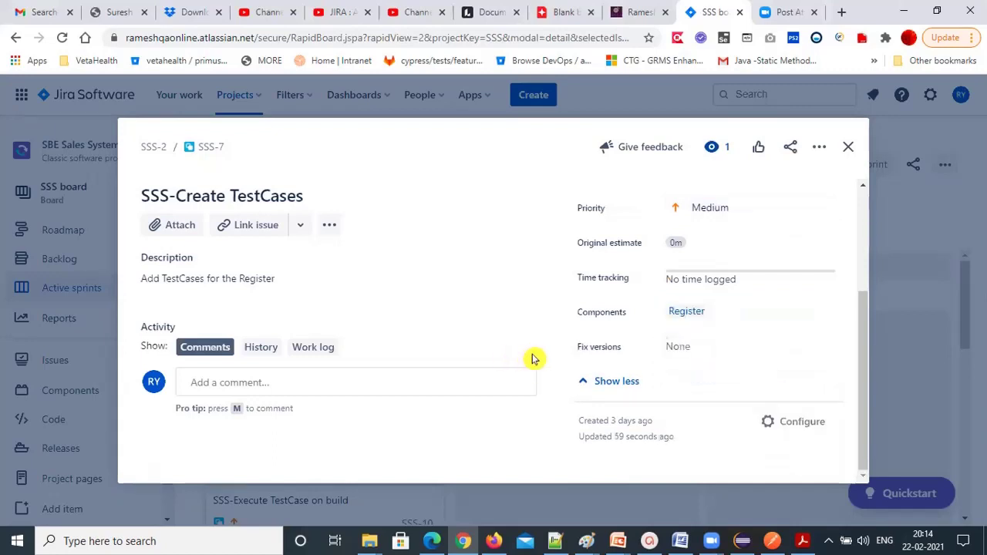
Set the fix version of the SSS-Create TestCases sub-task to the unreleased SSSV1.0.
click(709, 358)
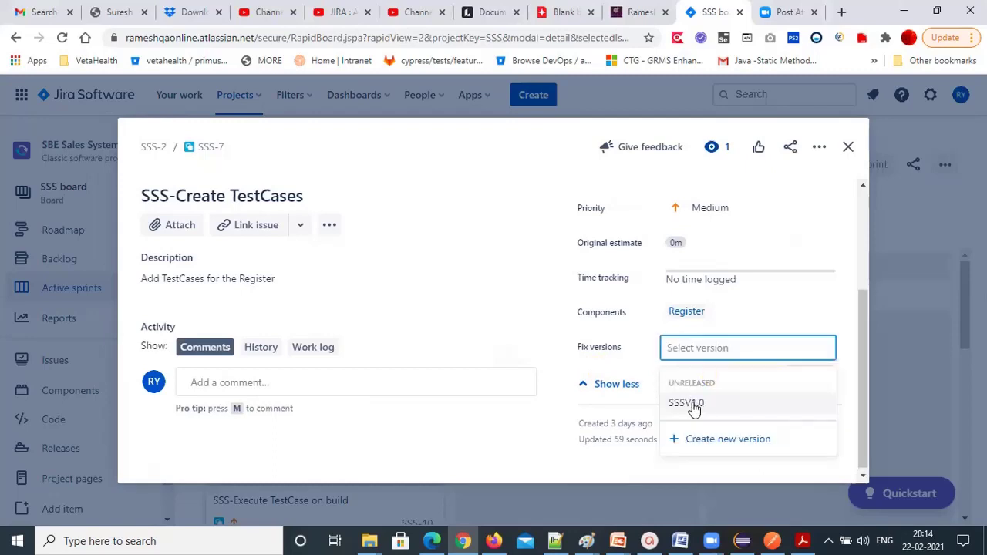
click(693, 404)
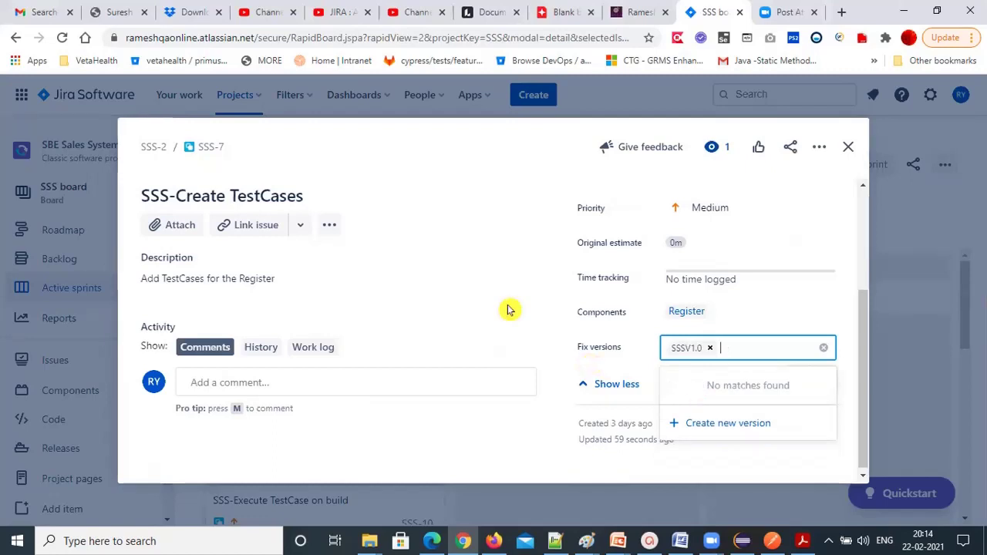
click(586, 368)
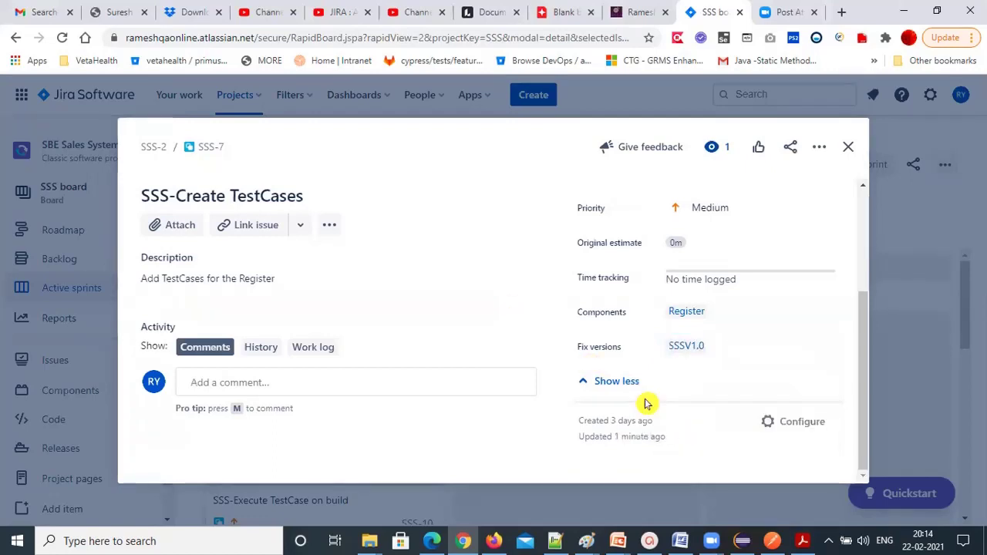
Check which priority options the SSS-Create TestCases sub-task offers and review its detail fields.
scroll(646, 402, up, 2)
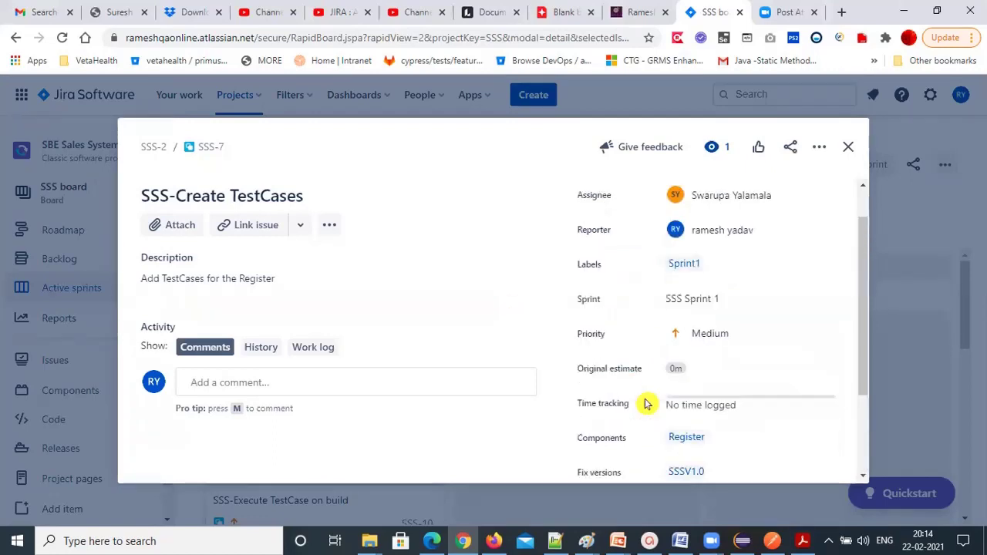
click(725, 340)
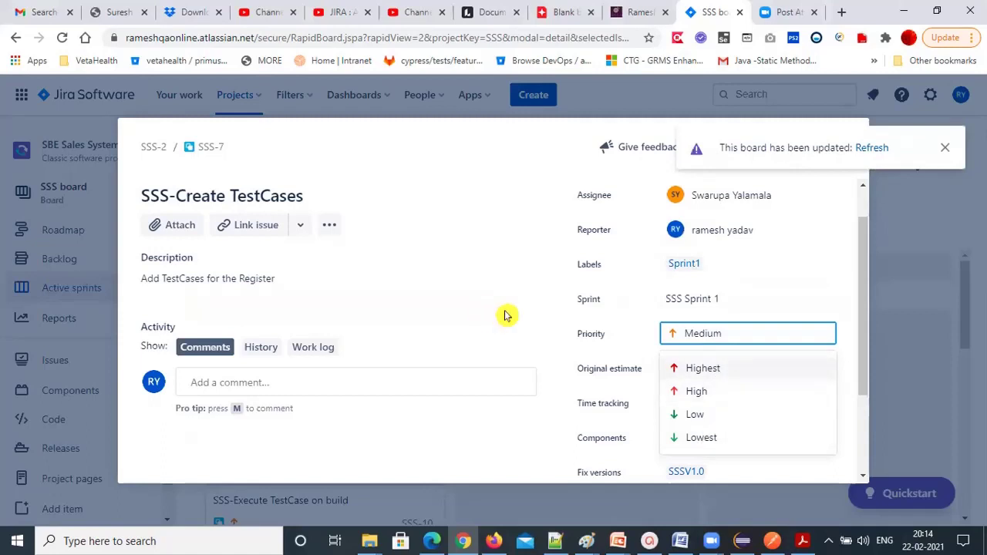
click(550, 335)
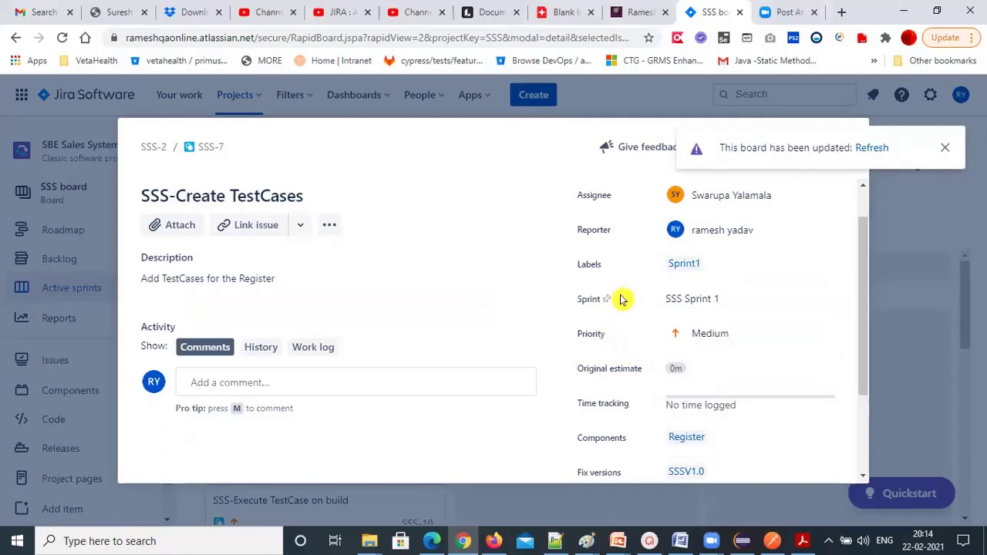
scroll(623, 299, up, 1)
scroll(623, 299, down, 3)
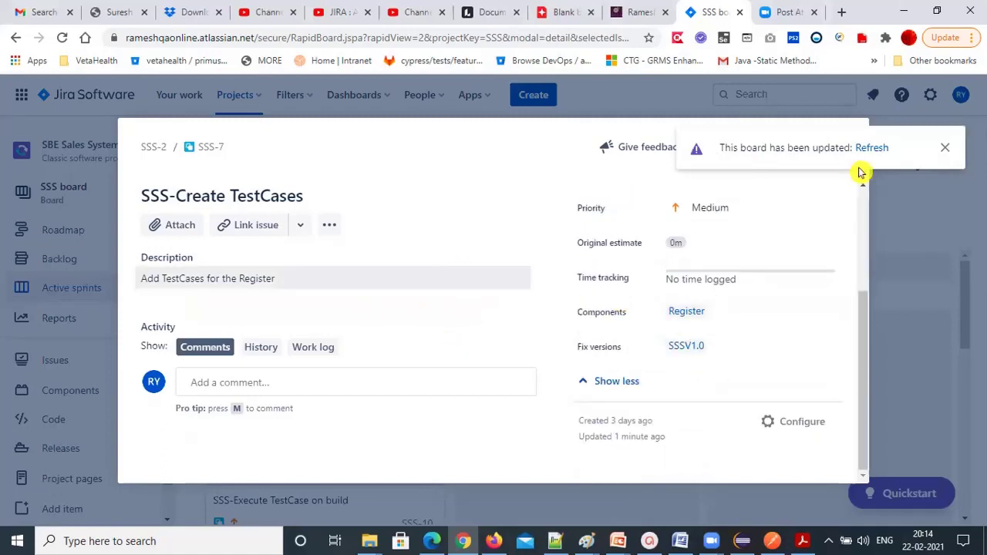
Save the description of the SSS-Create TestCases sub-task and close its details to return to the sprint board.
click(943, 148)
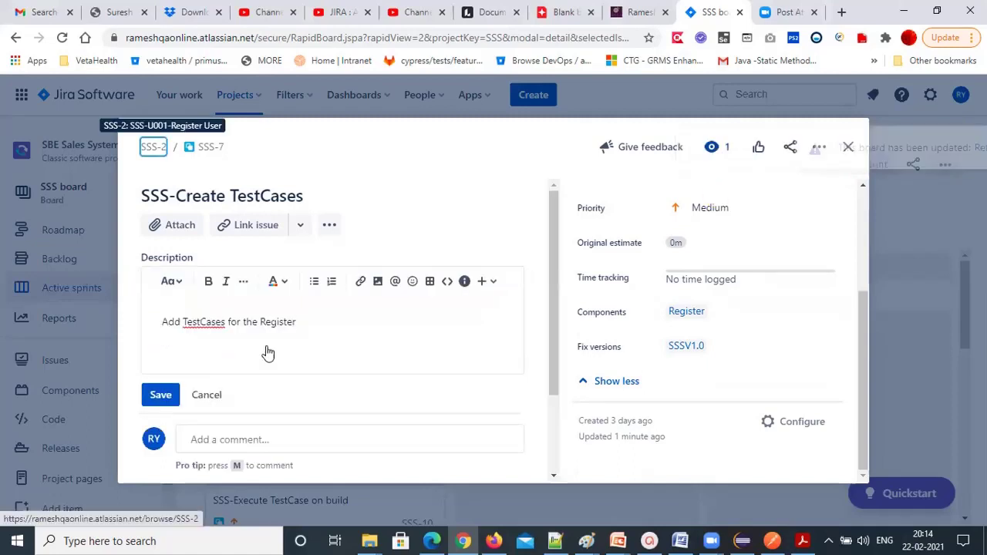
click(160, 396)
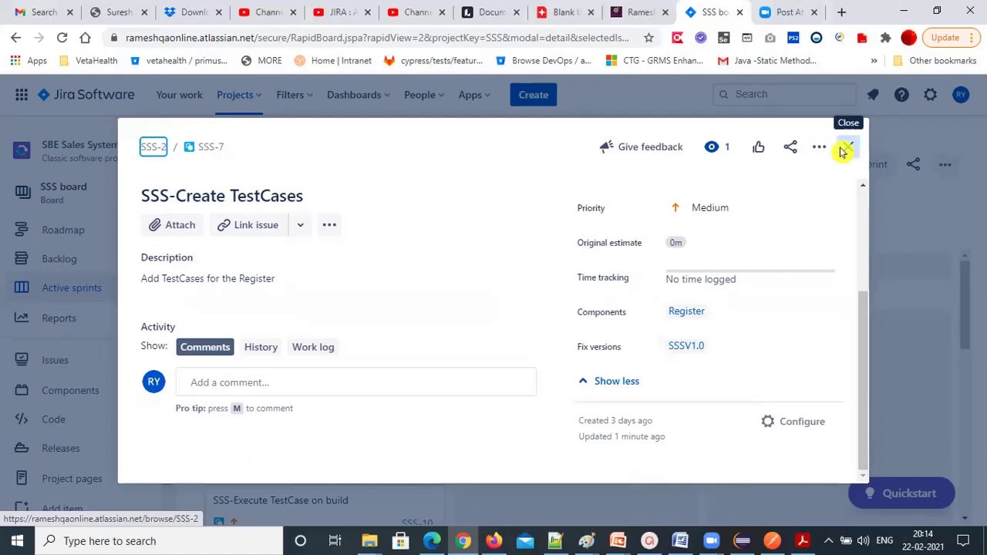
click(848, 148)
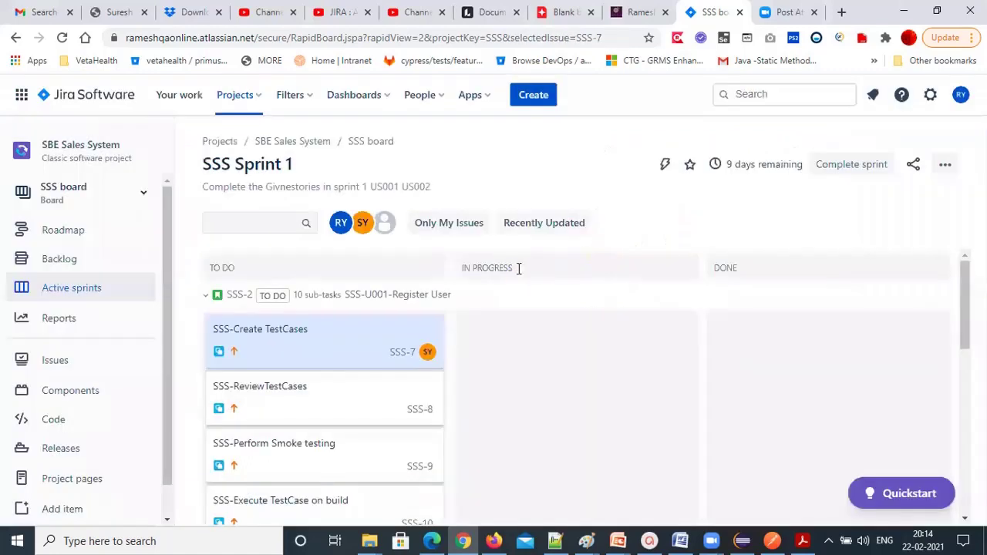
Open the SSS-ReviewTestCases sub-task and assign it to the third team member among the suggested assignees.
drag(501, 268, 269, 394)
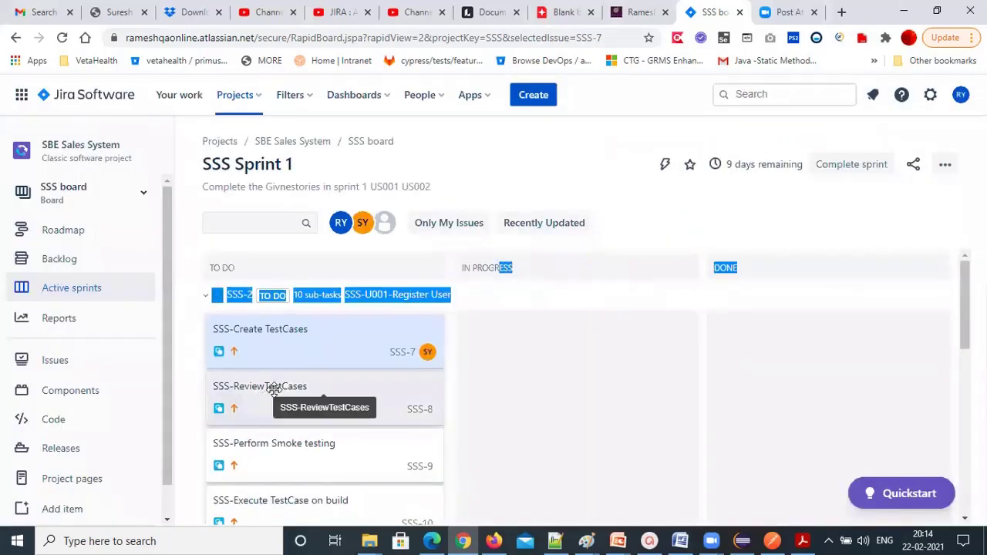
click(272, 389)
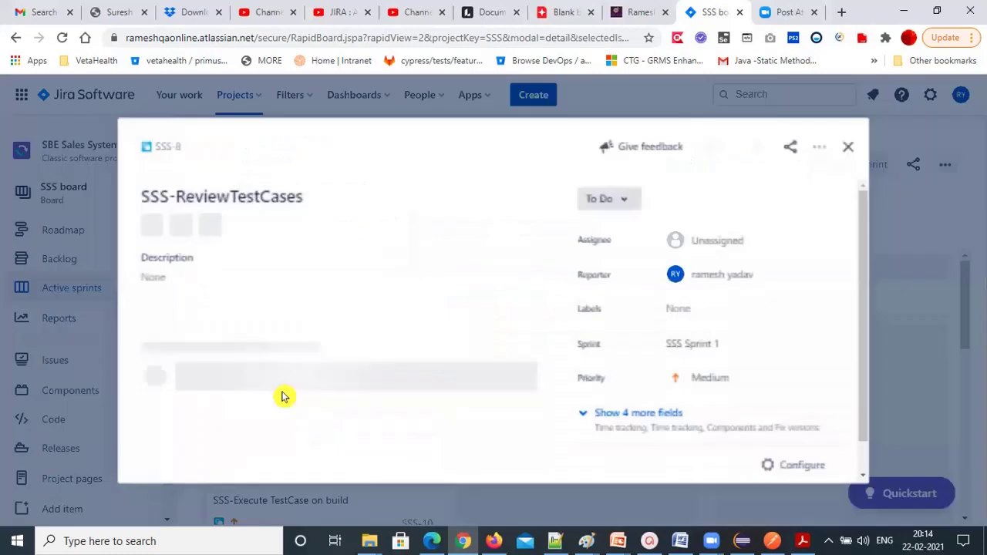
click(748, 242)
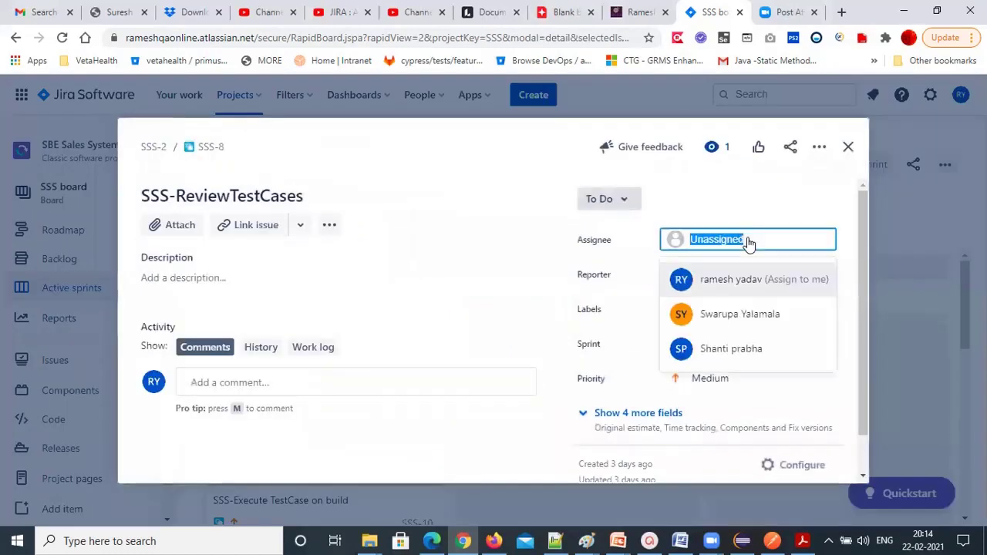
click(711, 351)
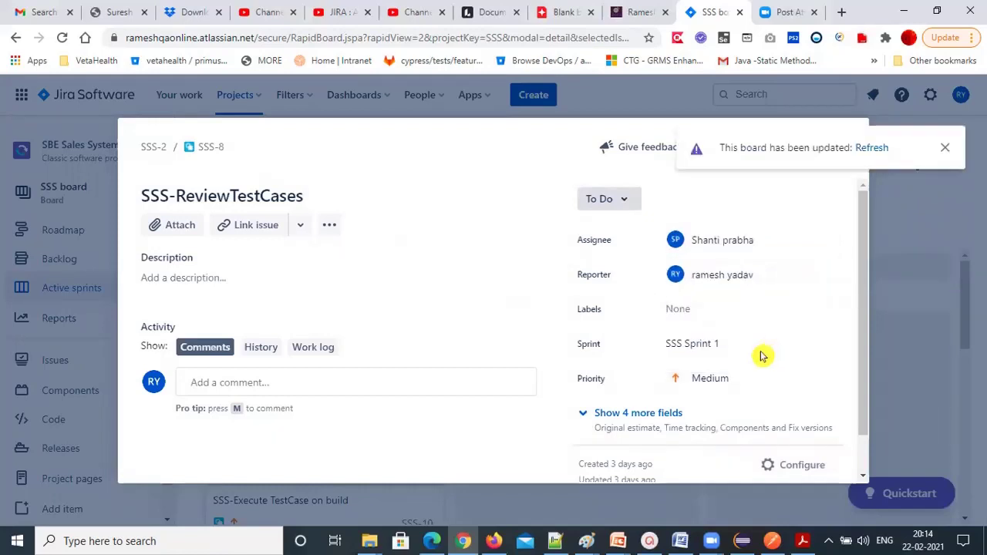
Add the description "Review the Register testcases" to the SSS-ReviewTestCases sub-task and save it.
scroll(762, 355, down, 1)
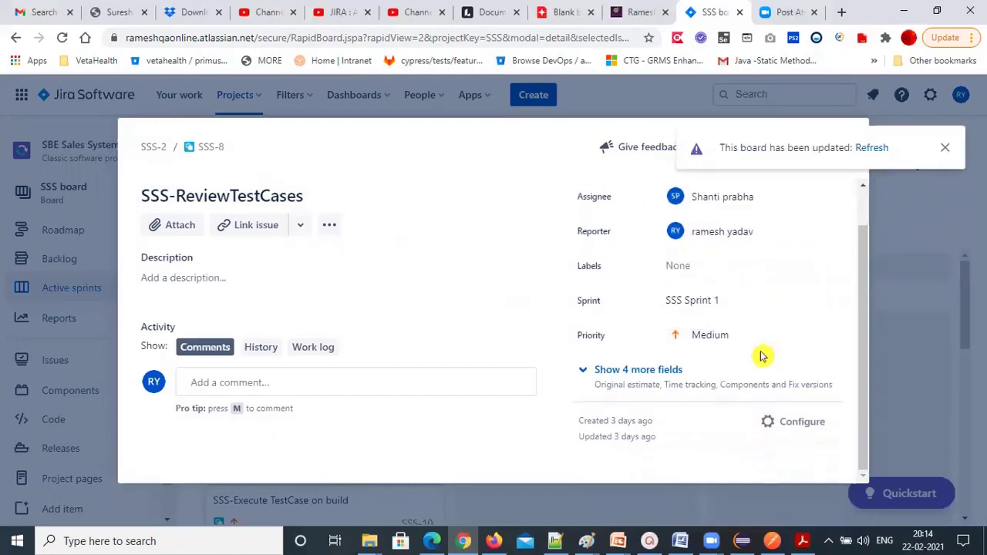
click(179, 279)
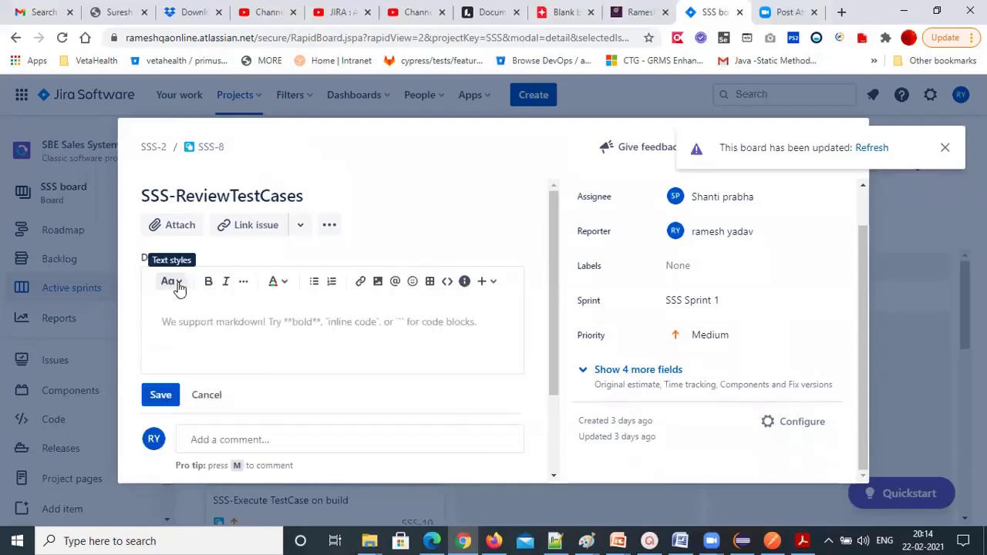
text(Review the )
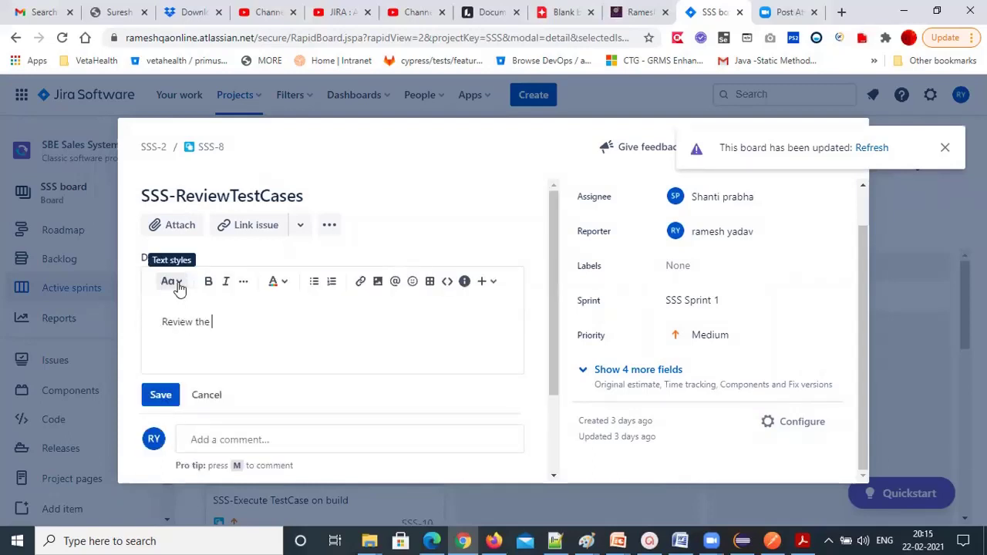
text(Register testcases)
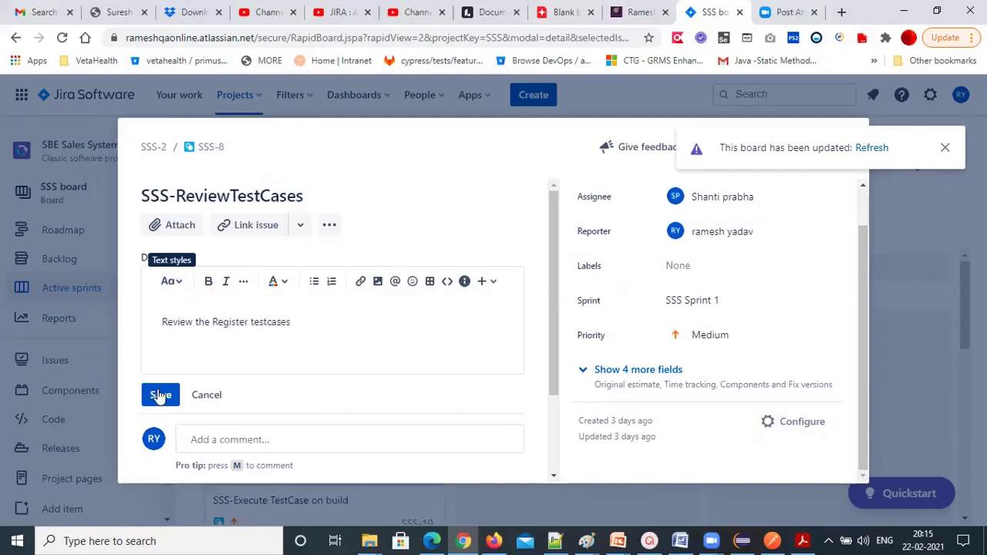
click(159, 396)
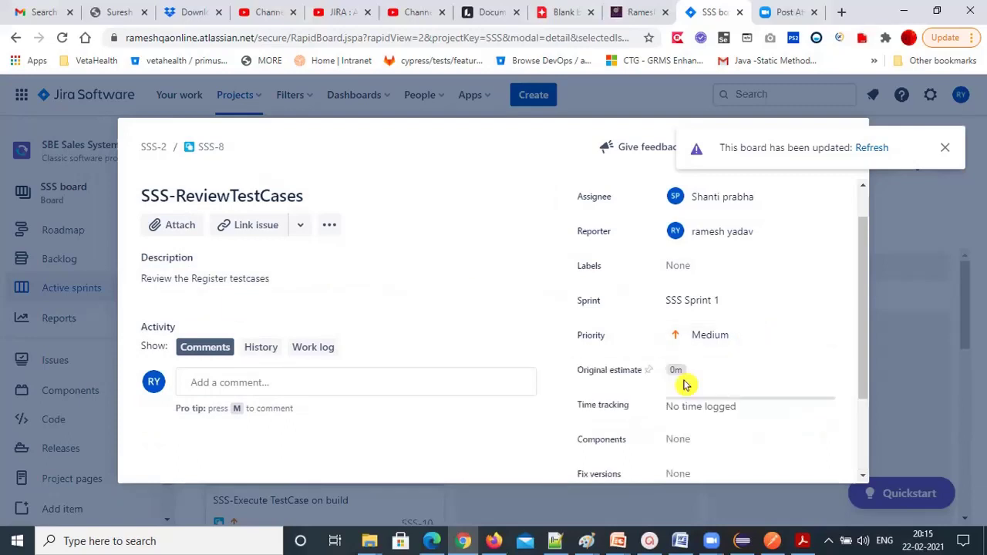
Set the original estimate of the SSS-ReviewTestCases sub-task to 1, without a time unit.
click(630, 370)
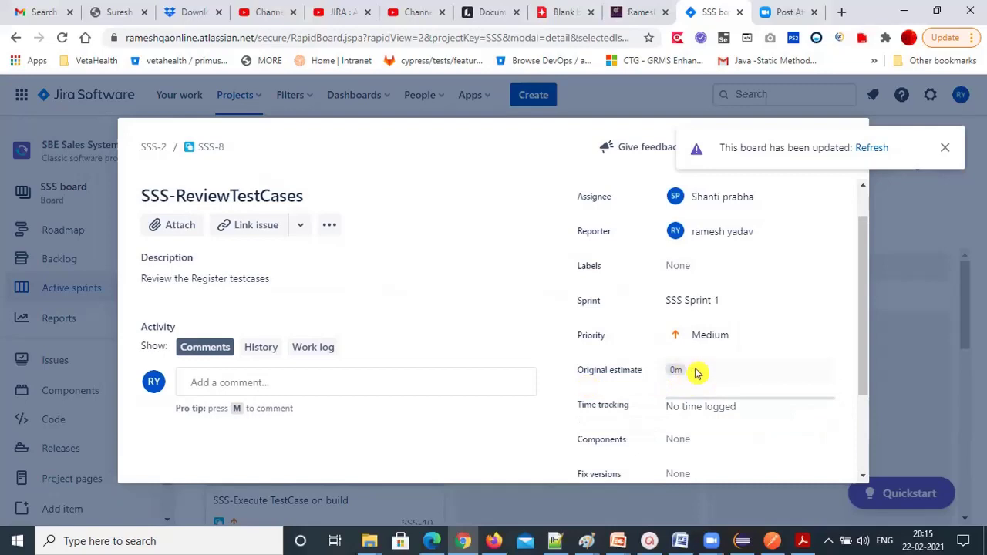
click(710, 371)
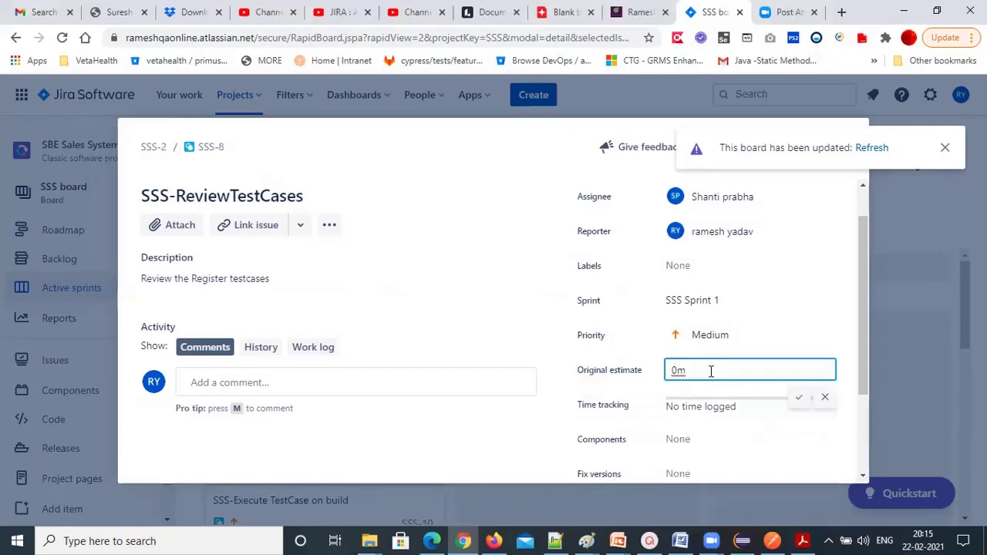
key(BackSpace)
key(BackSpace)
text(1)
click(799, 398)
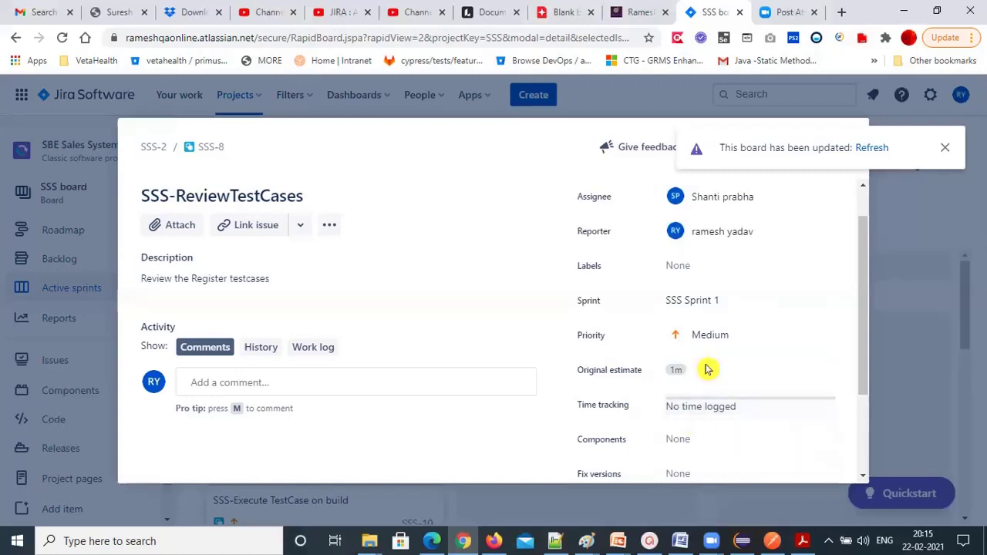
Change the original estimate of the SSS-ReviewTestCases sub-task to 6h.
click(709, 373)
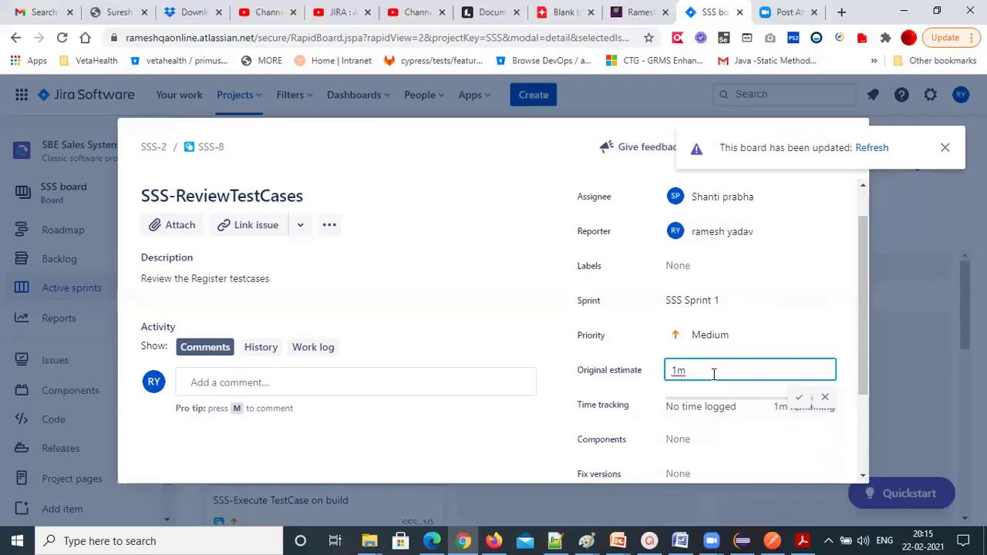
key(BackSpace)
key(BackSpace)
text(1)
key(BackSpace)
text(6h)
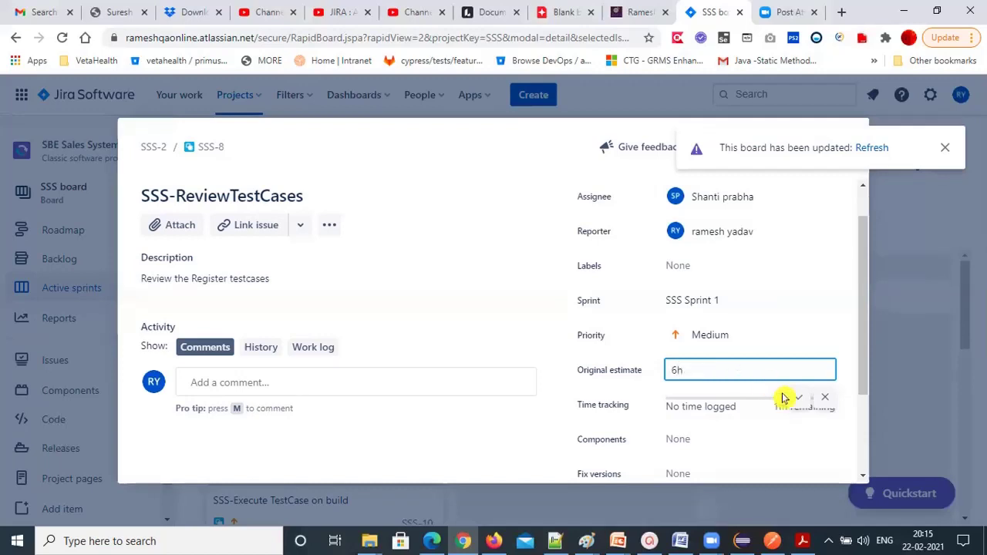
click(797, 398)
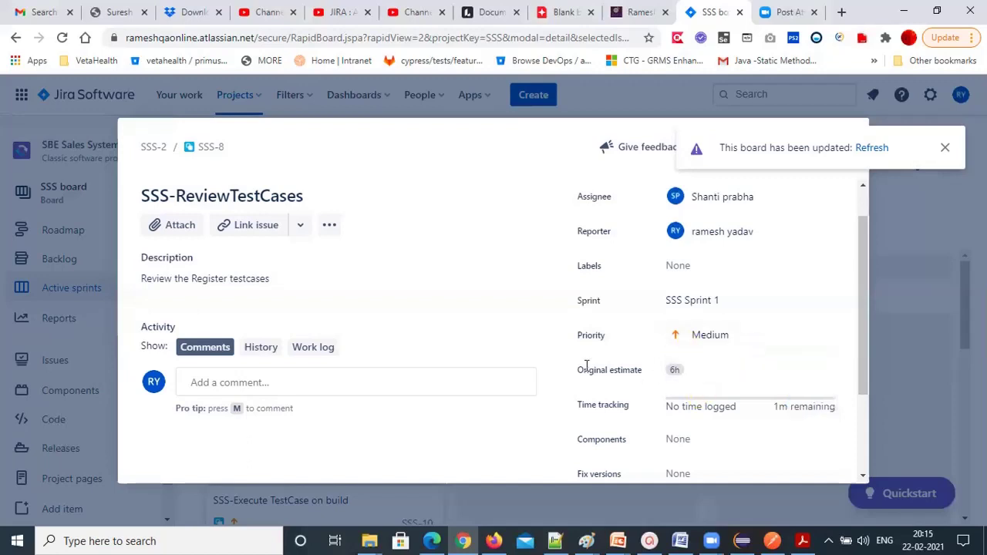
Set the original estimate of the SSS-ReviewTestCases sub-task to 3h.
click(682, 371)
click(676, 371)
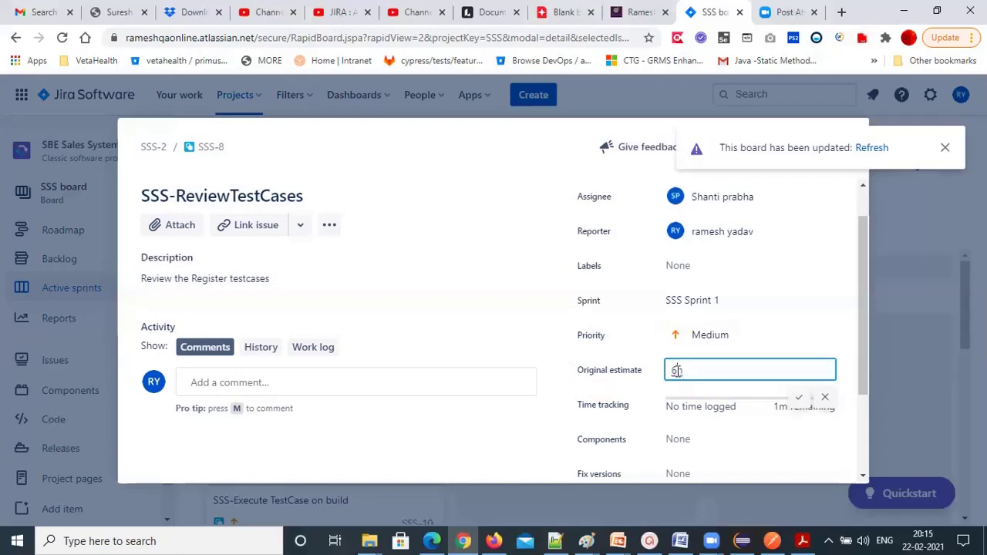
key(BackSpace)
text(3)
click(446, 312)
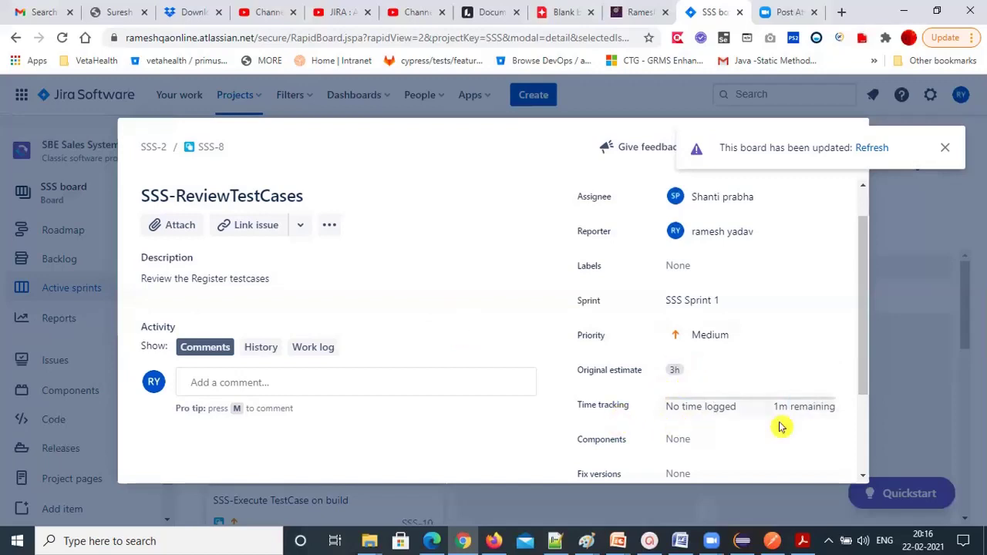
Add the existing Register component to the SSS-ReviewTestCases sub-task.
click(691, 442)
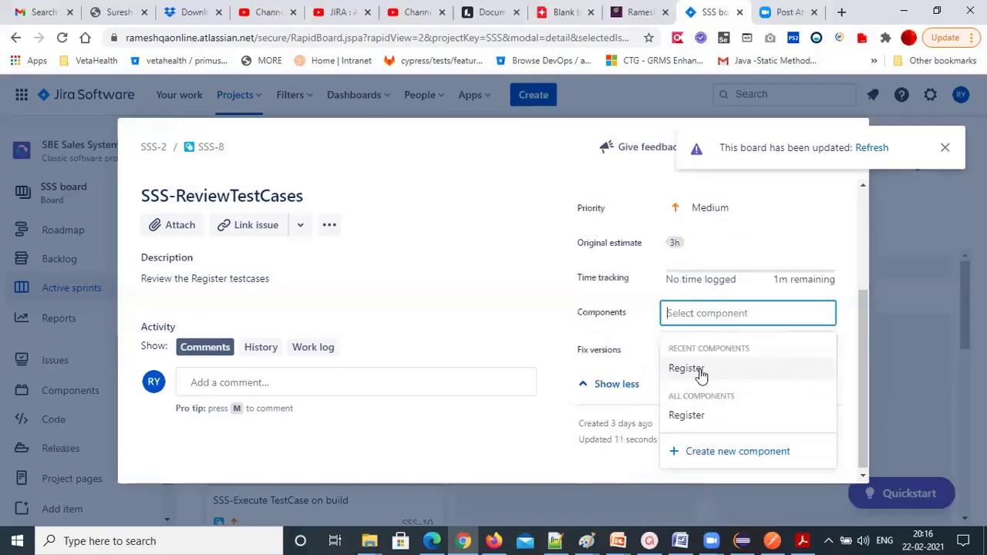
click(700, 375)
click(709, 348)
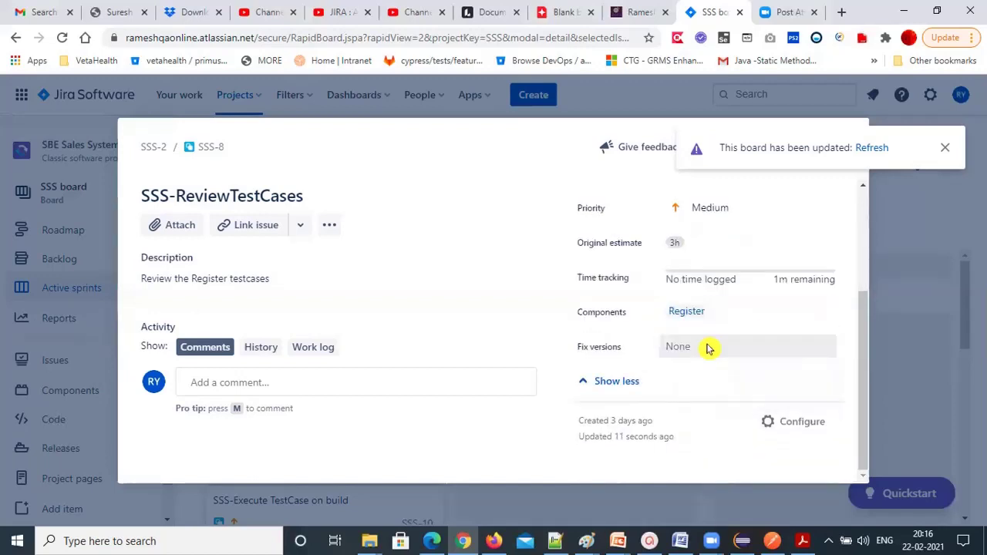
Set the fix version of the SSS-ReviewTestCases sub-task to SSSV1.0 and check its saved details.
click(708, 348)
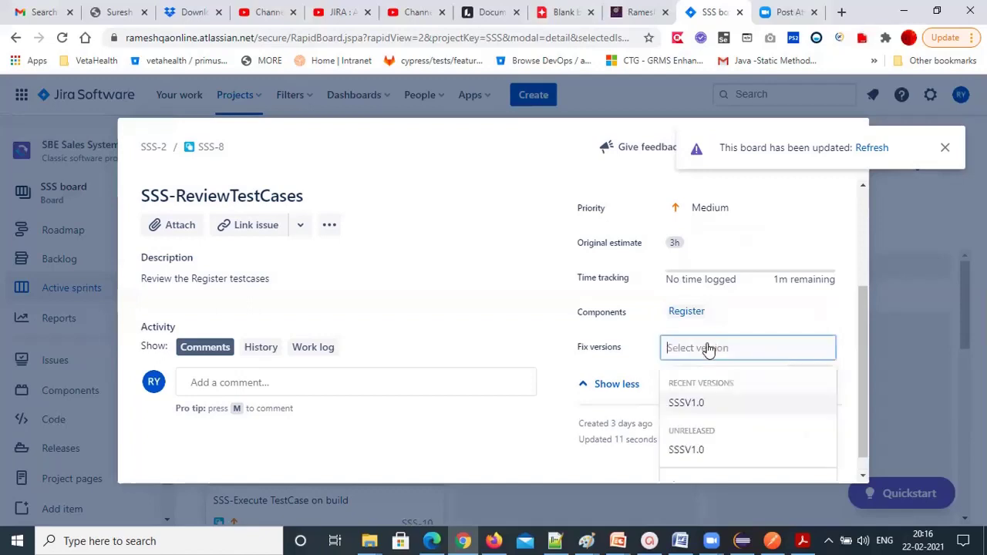
click(686, 403)
click(514, 337)
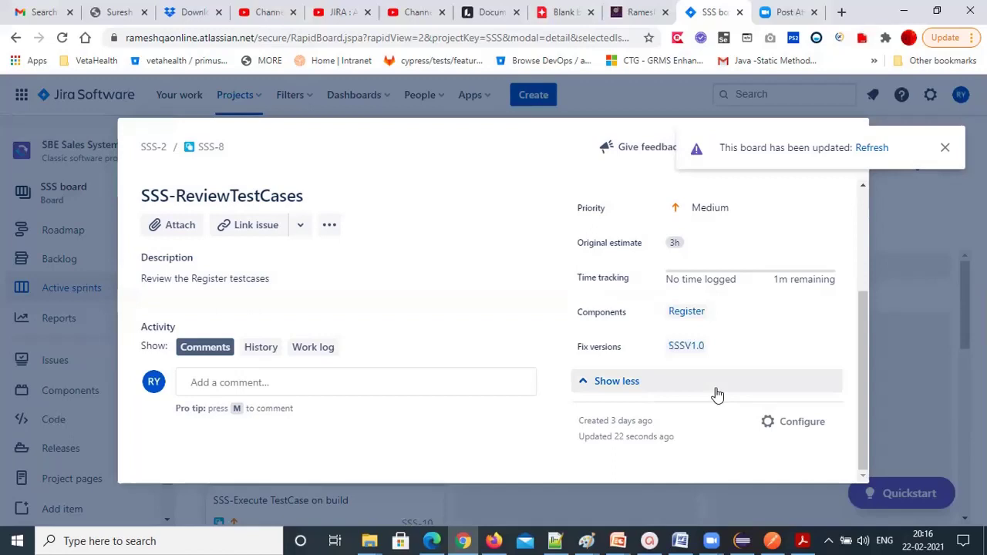
scroll(716, 395, up, 3)
click(944, 147)
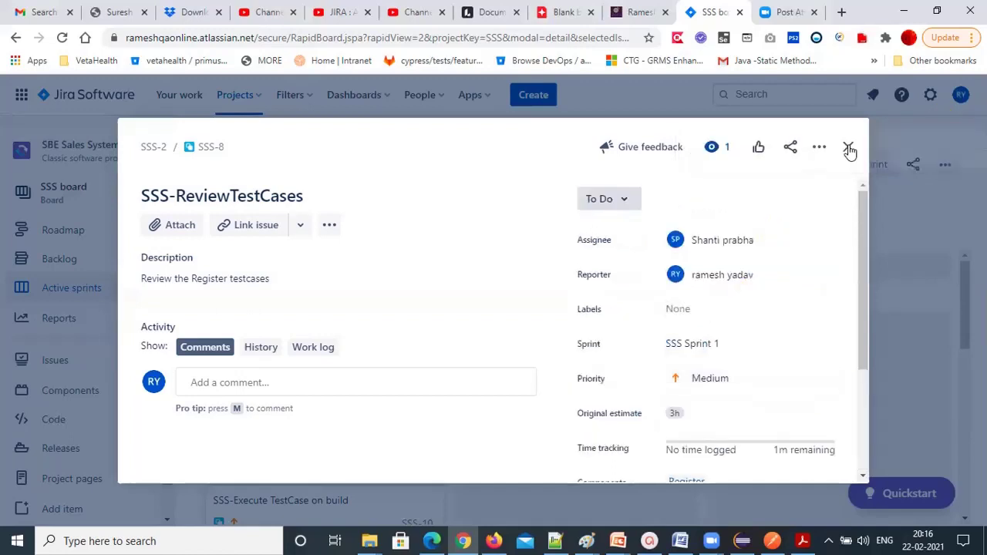
click(849, 150)
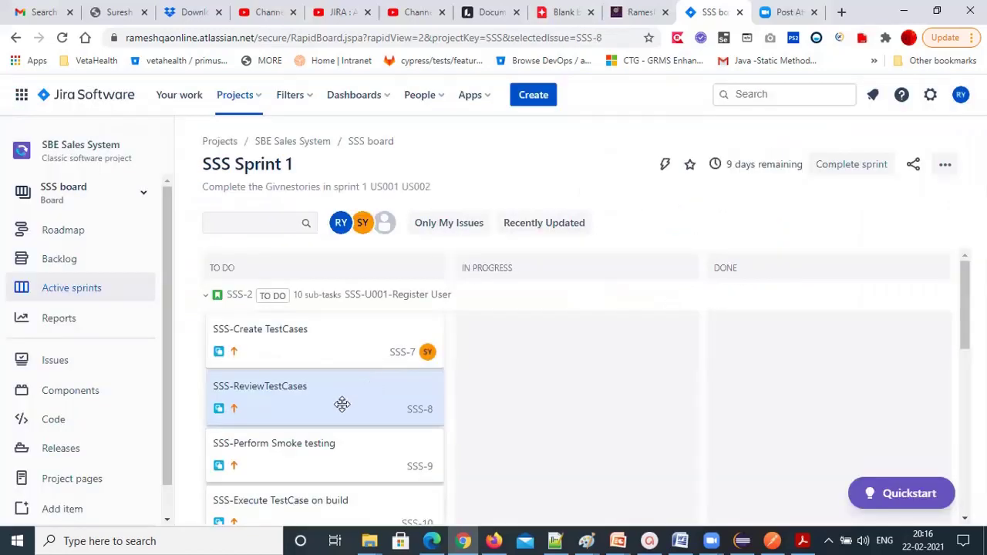
click(276, 393)
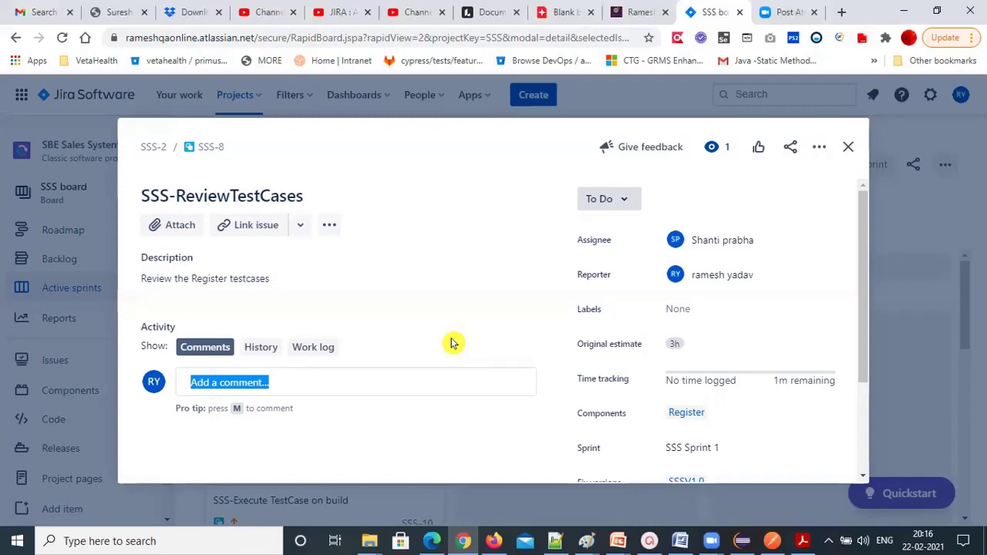
click(849, 148)
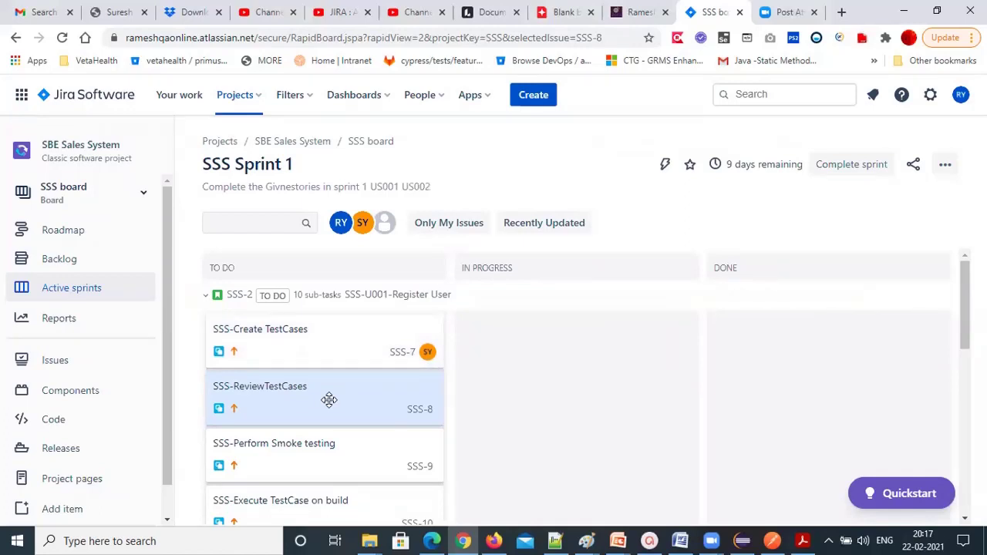
Assign the SSS-Perform Smoke testing sub-task to the same team member as SSS-Create TestCases.
scroll(329, 399, down, 2)
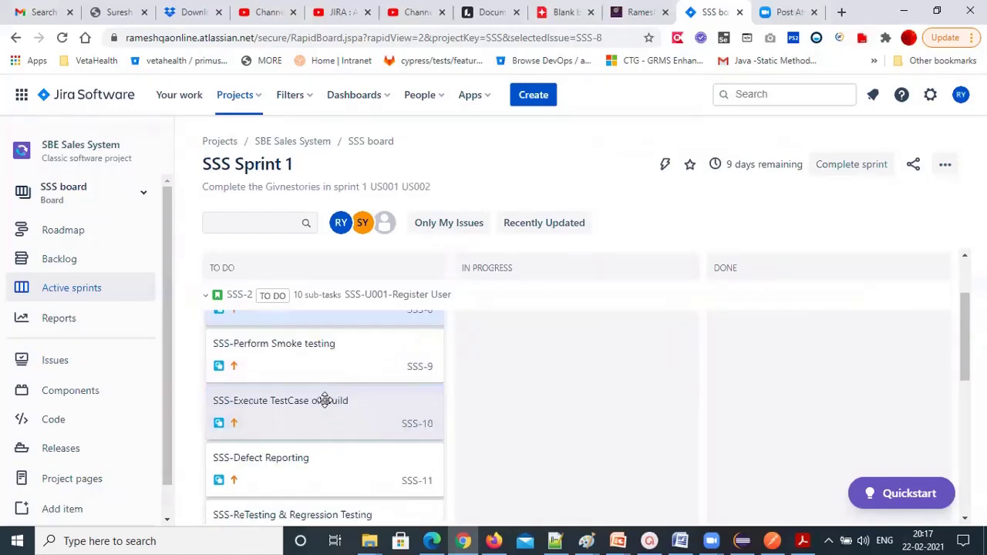
click(382, 348)
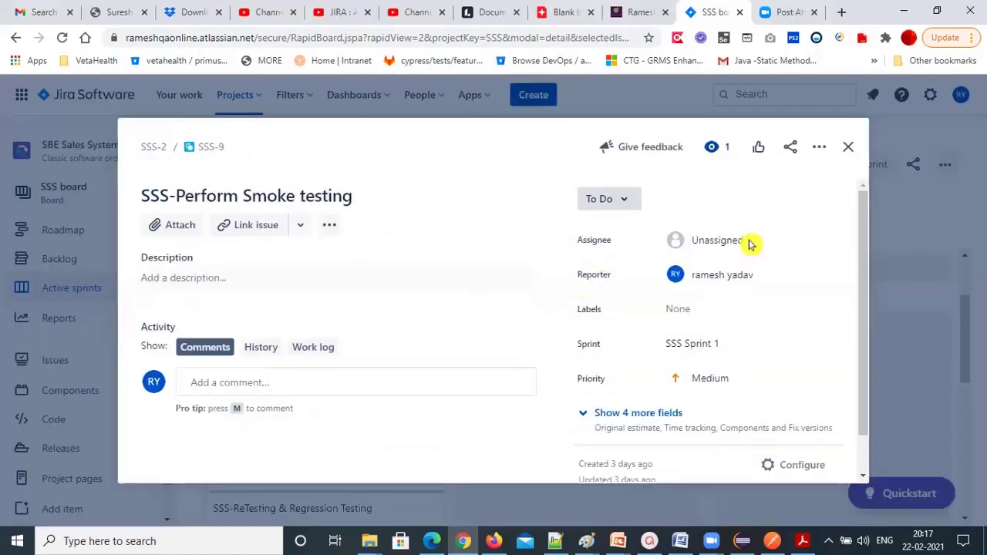
click(749, 243)
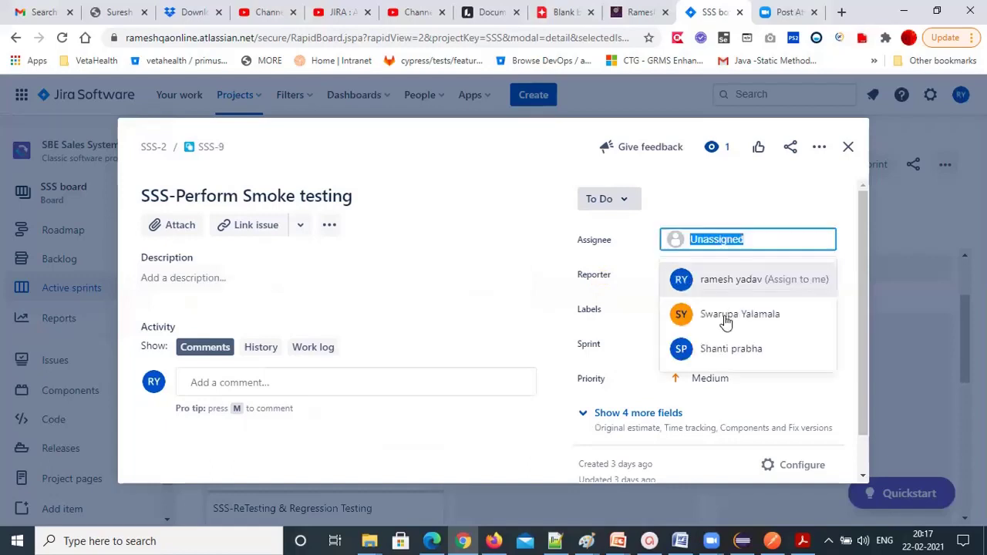
click(725, 317)
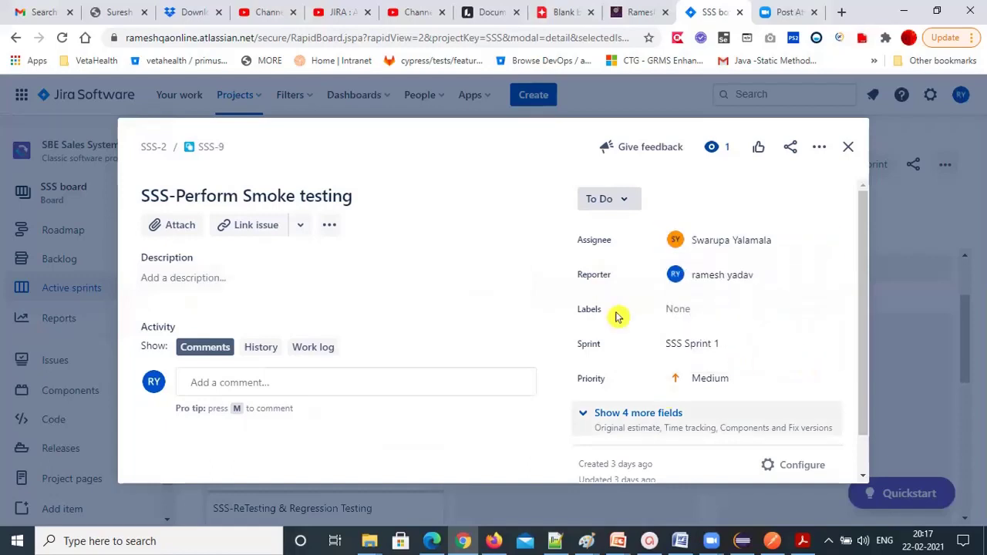
click(848, 149)
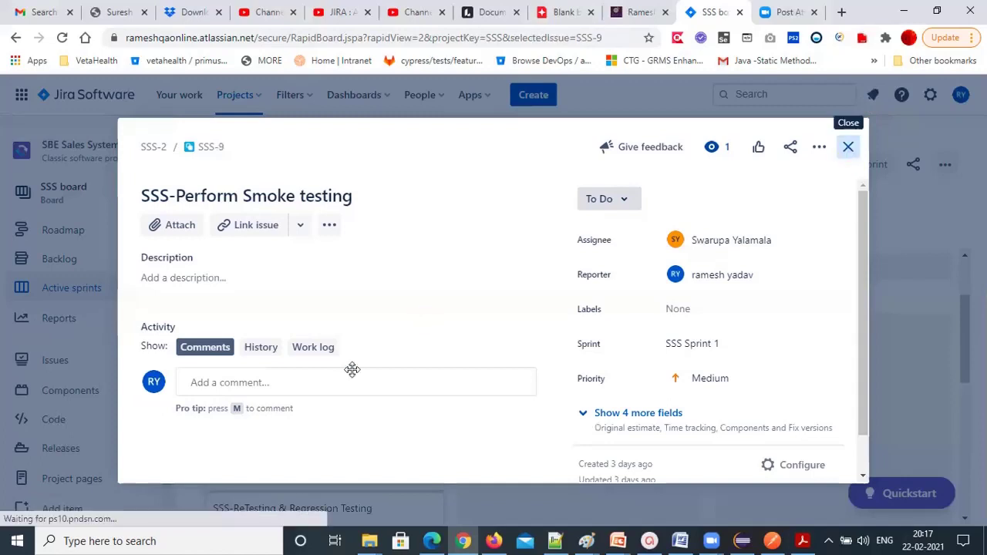
Assign the SSS-Execute TestCase on build sub-task to the same team member as SSS-Perform Smoke testing.
scroll(352, 371, down, 1)
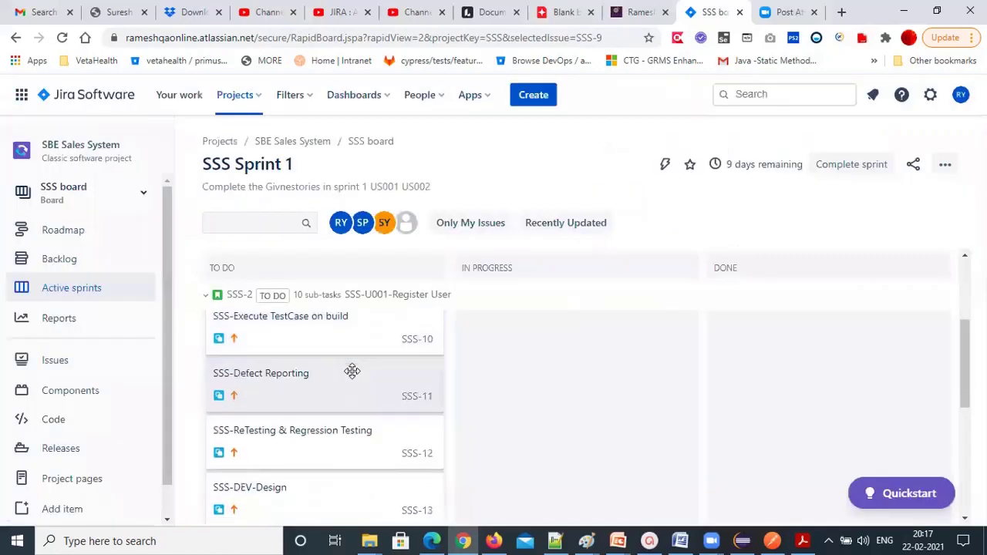
scroll(351, 370, up, 2)
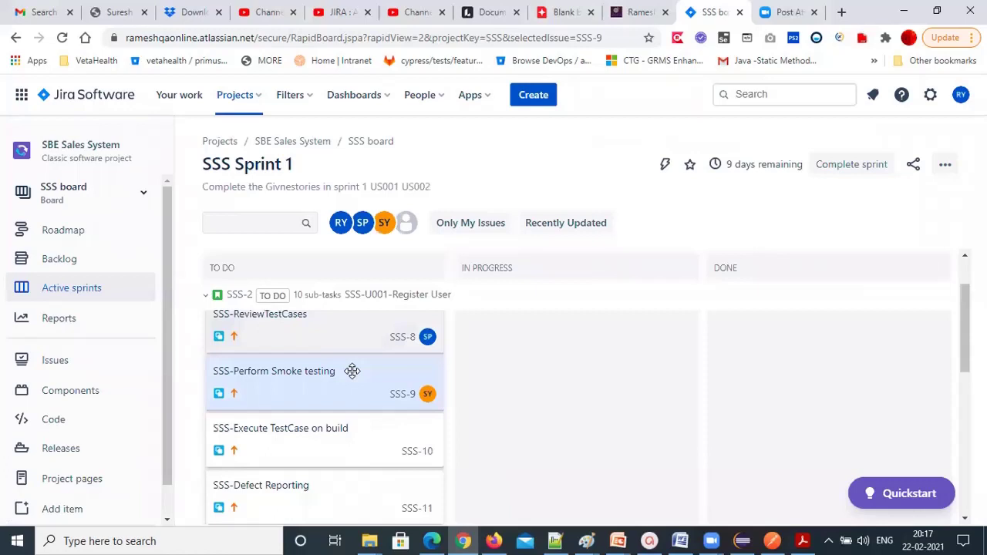
scroll(352, 371, down, 1)
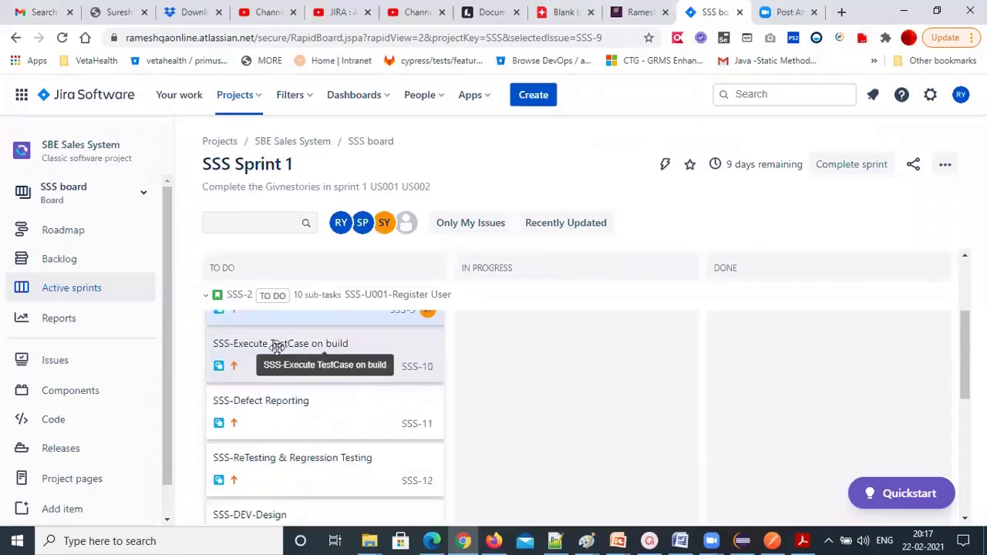
click(319, 351)
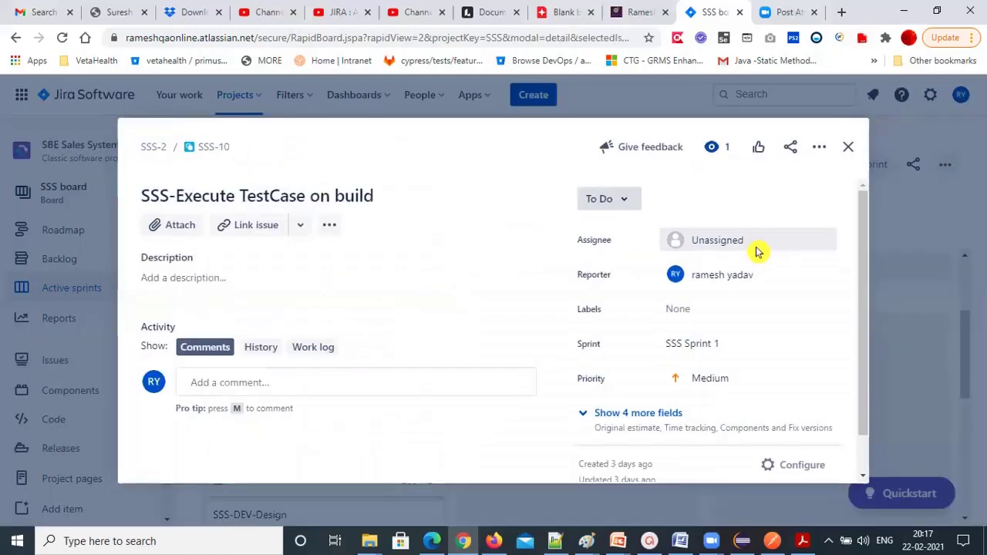
click(757, 252)
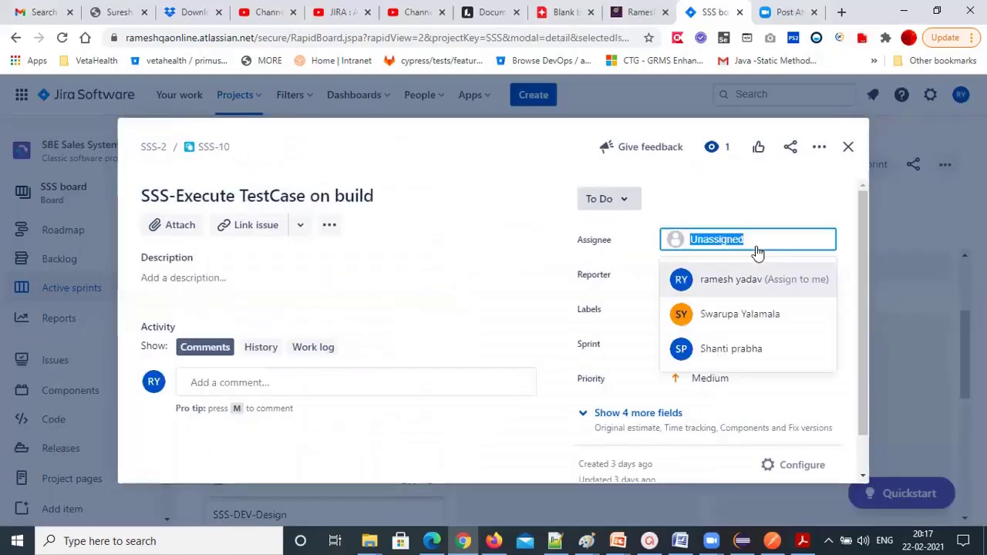
click(730, 323)
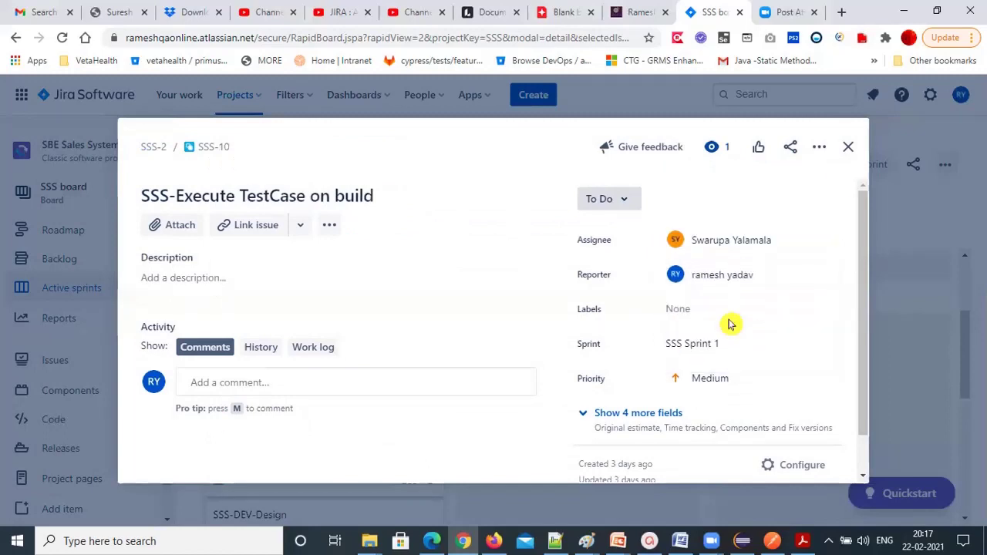
click(848, 149)
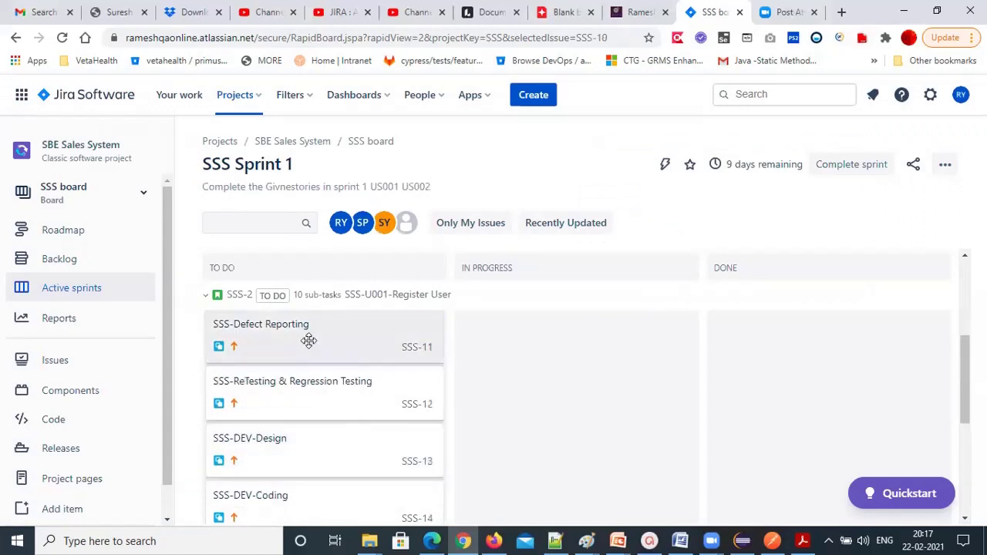
Assign the SSS-Defect Reporting sub-task to the tester who has SSS-Execute TestCase on build.
click(306, 342)
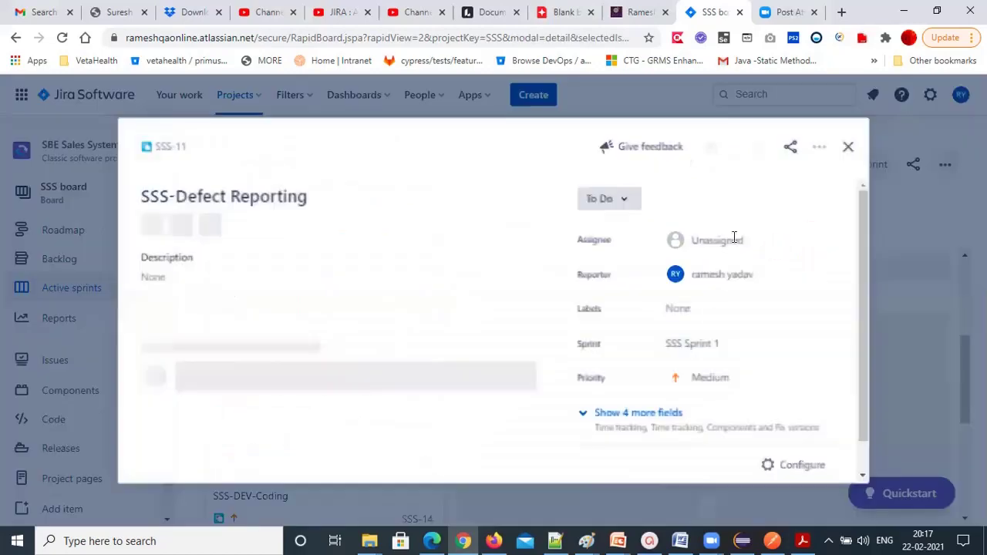
click(732, 238)
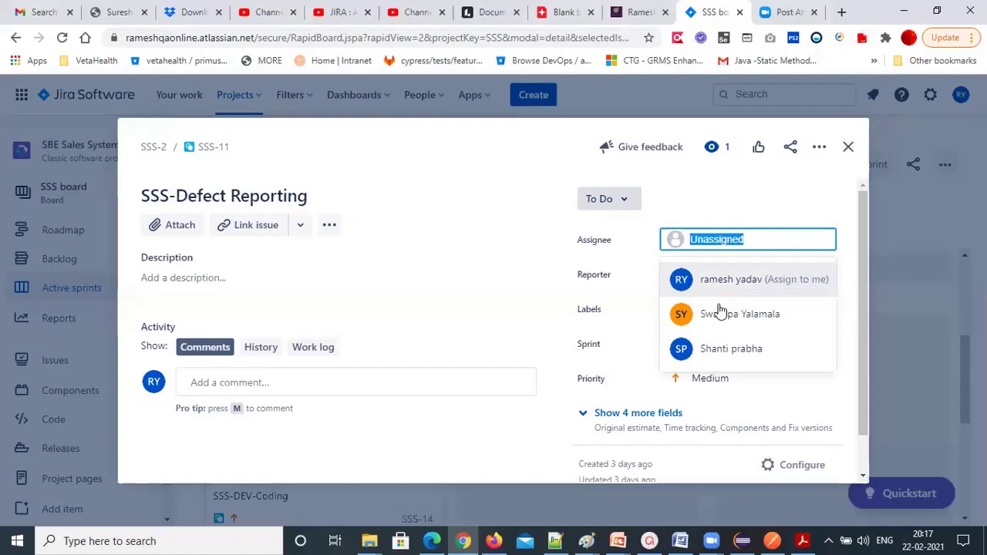
click(717, 314)
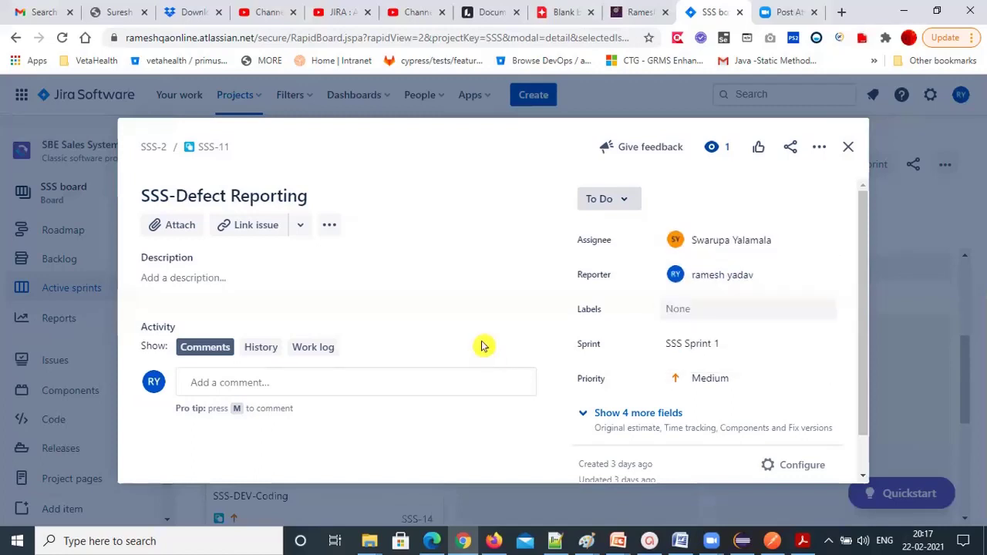
click(848, 149)
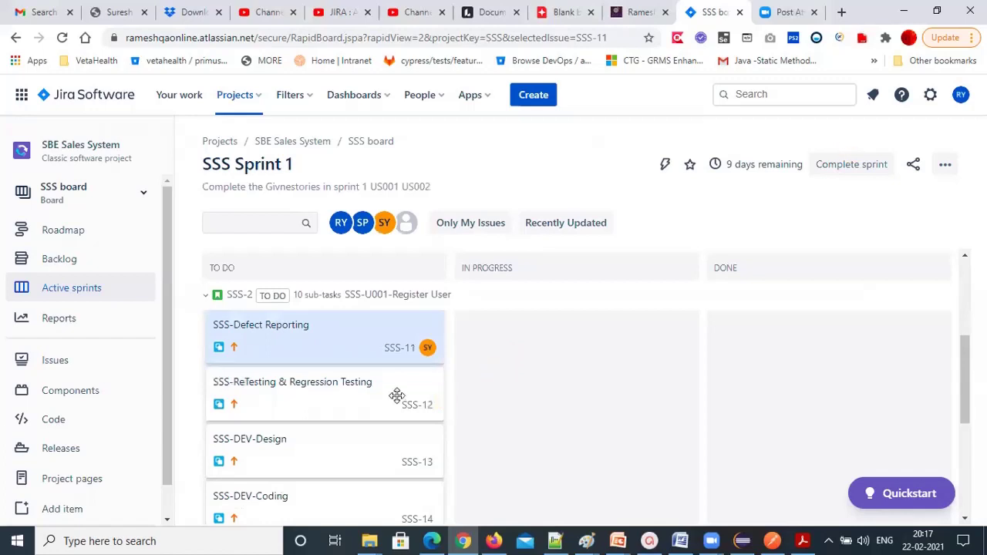
Assign the SSS-ReTesting & Regression Testing sub-task to the tester who has SSS-Defect Reporting.
click(345, 393)
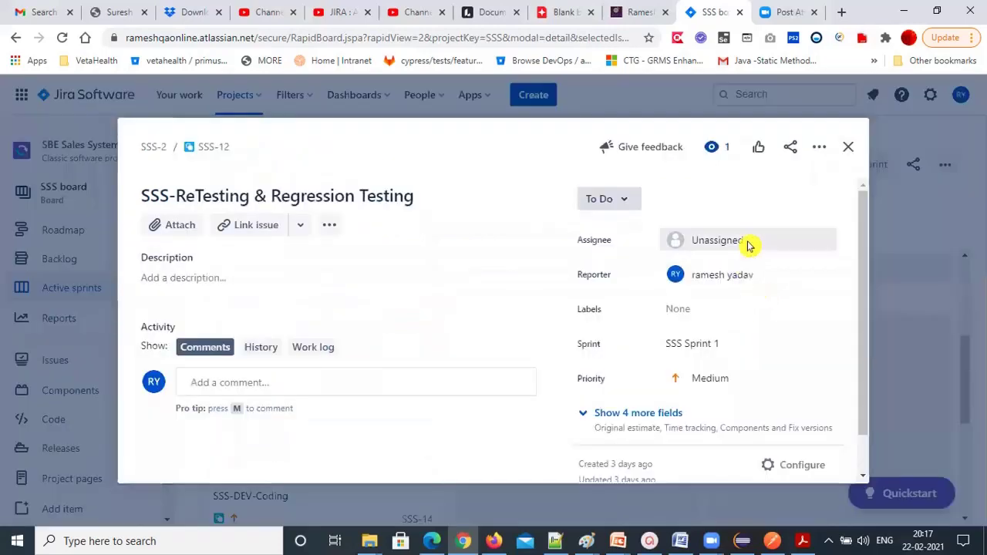
click(746, 244)
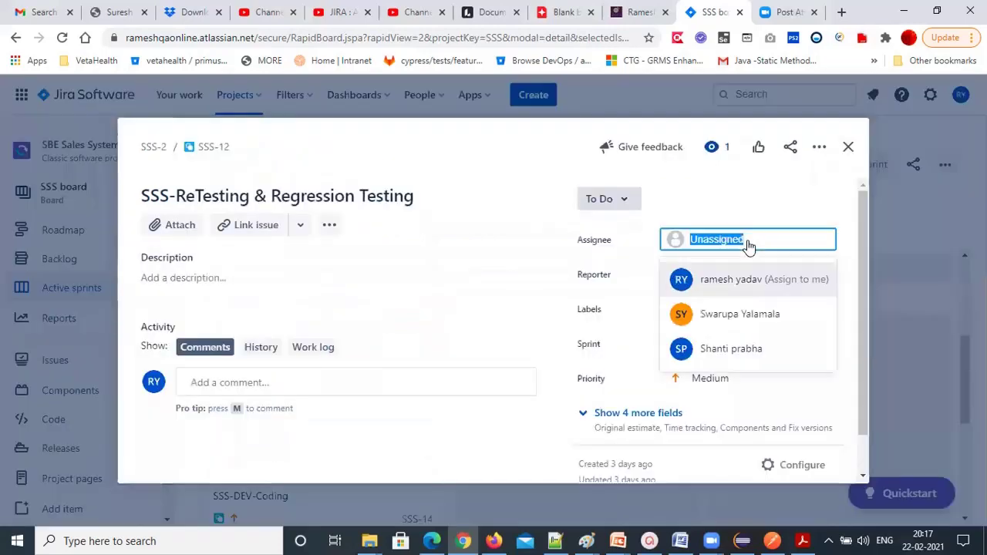
click(727, 321)
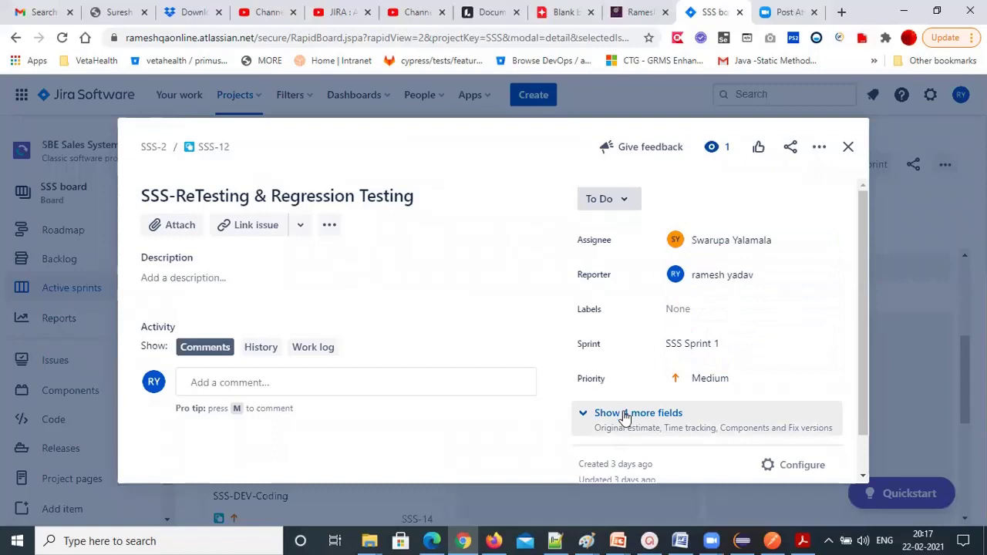
Set the original estimate of the SSS-ReTesting & Regression Testing sub-task to 2d and return to the sprint board.
click(668, 414)
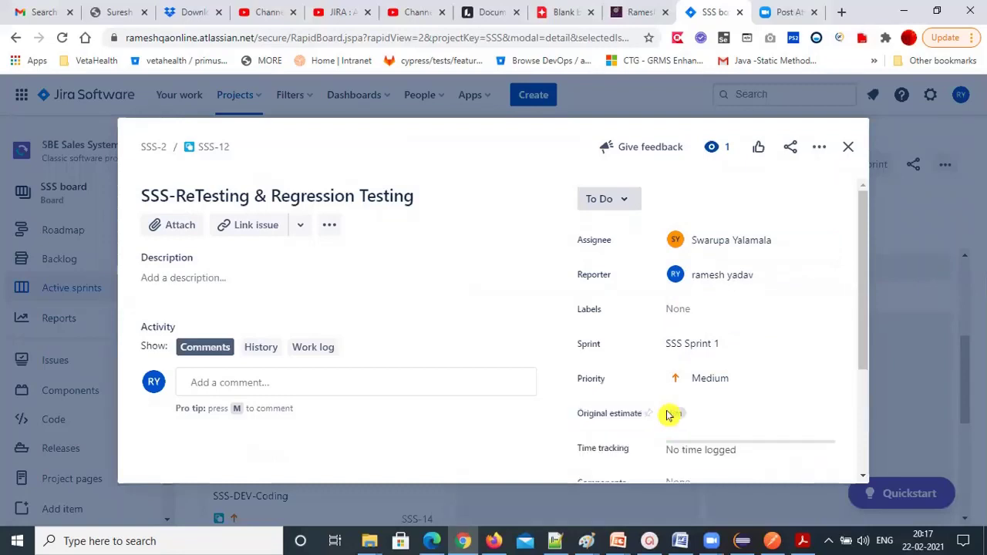
scroll(668, 408, down, 2)
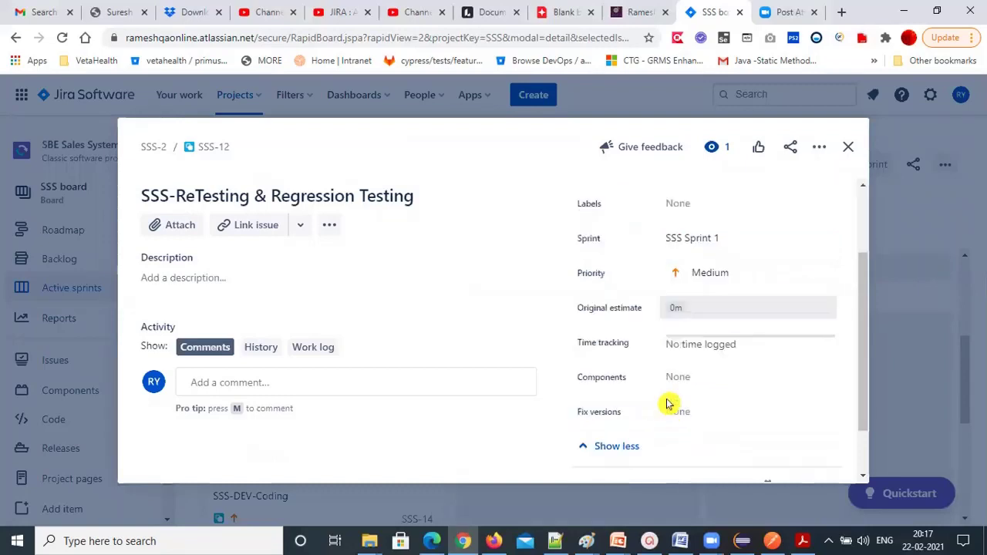
click(694, 309)
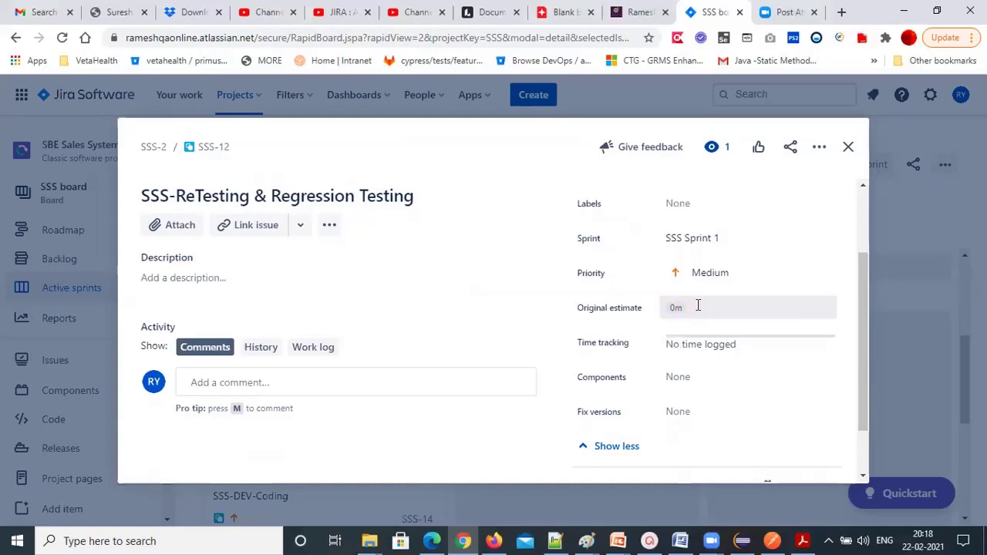
click(697, 306)
key(BackSpace)
key(BackSpace)
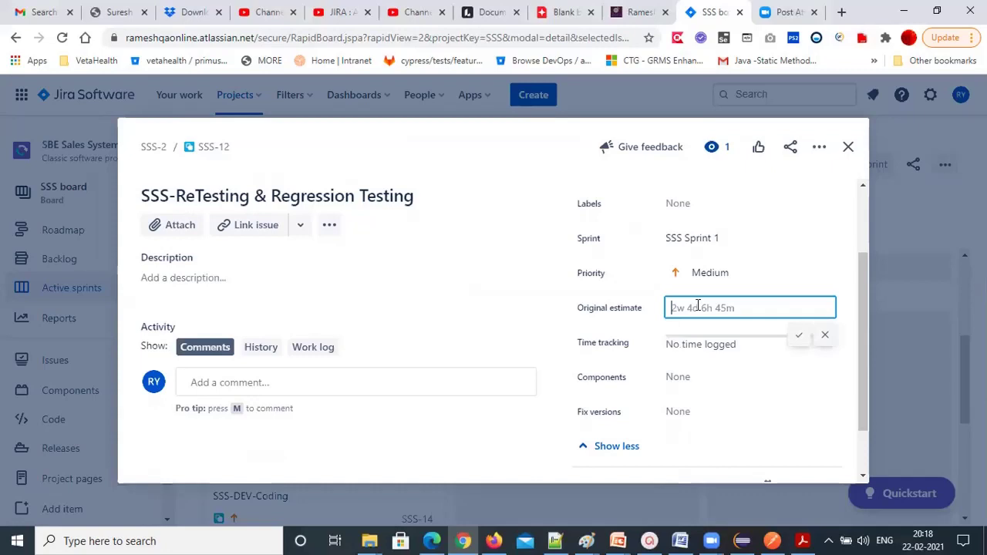
text(2d)
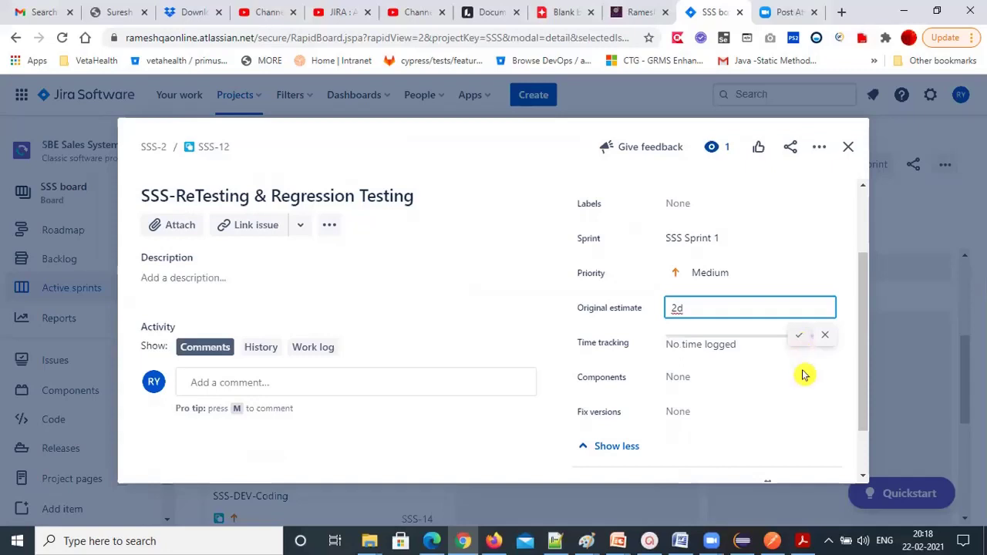
key(Return)
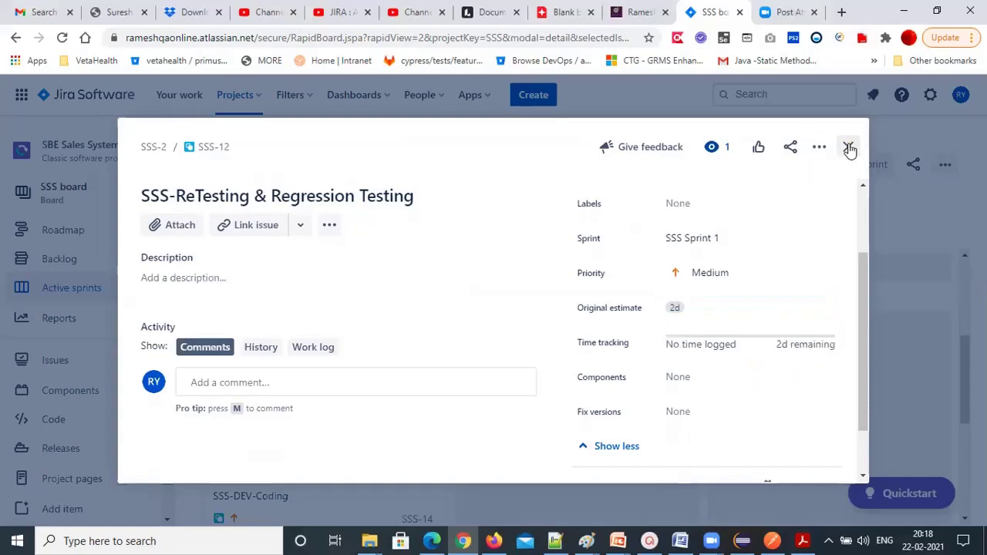
click(849, 148)
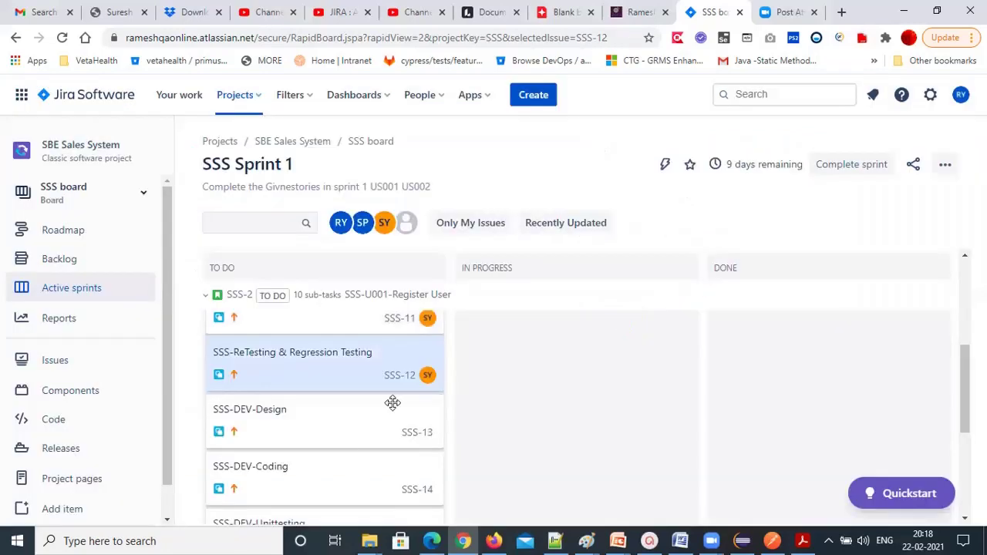
Assign the SSS-DEV-Design sub-task to the signed-in account's own user.
click(257, 409)
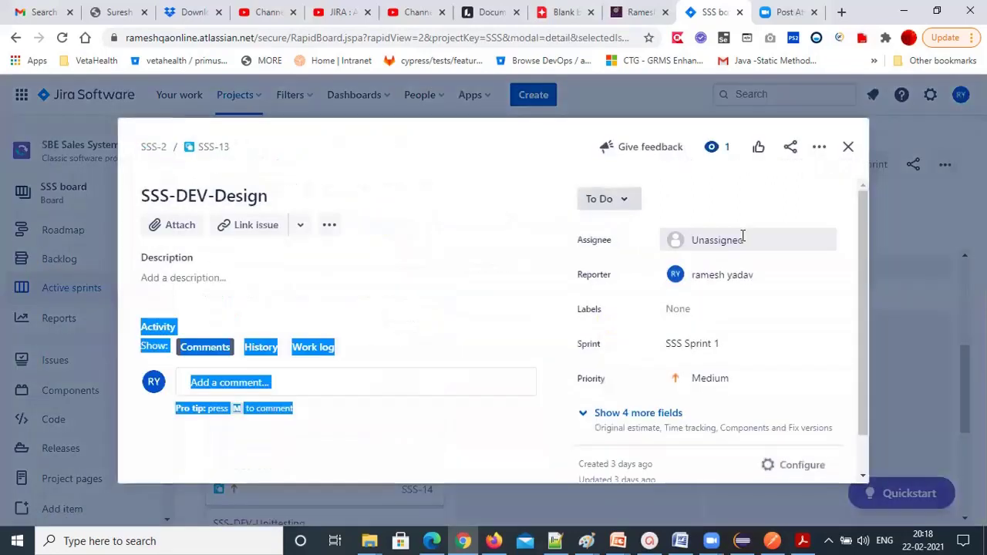
click(743, 239)
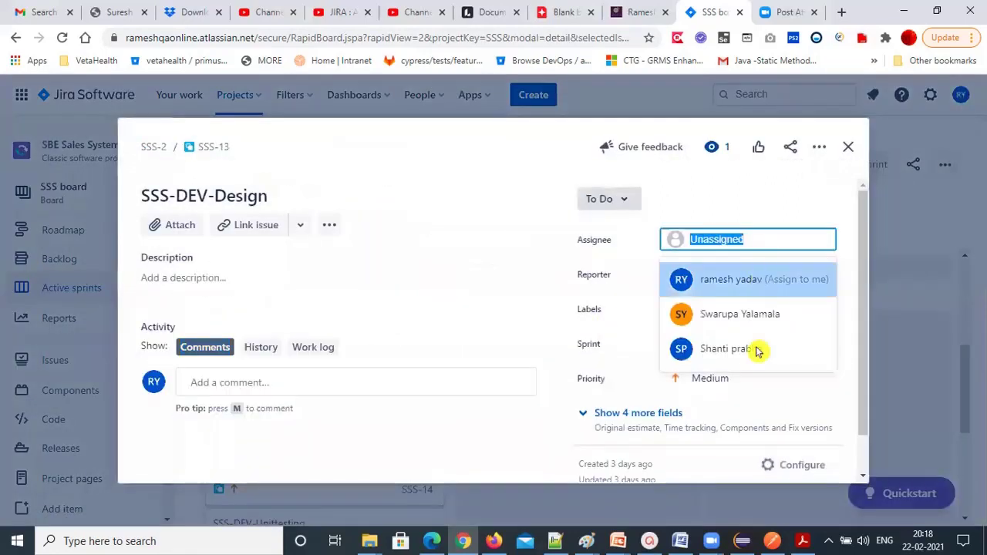
key(Return)
scroll(745, 370, down, 1)
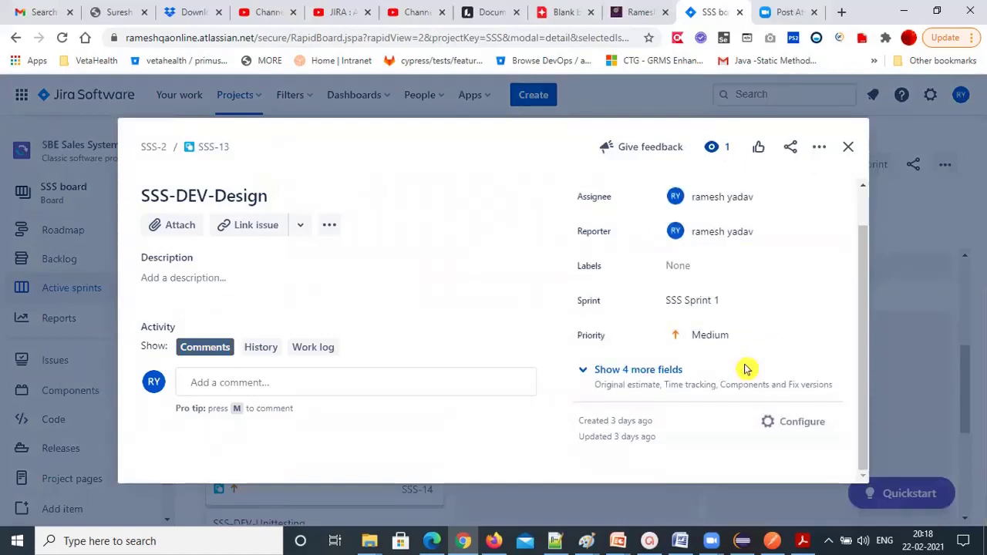
Set the original estimate of the SSS-DEV-Design sub-task to 1d and return to the sprint board.
click(630, 370)
click(700, 370)
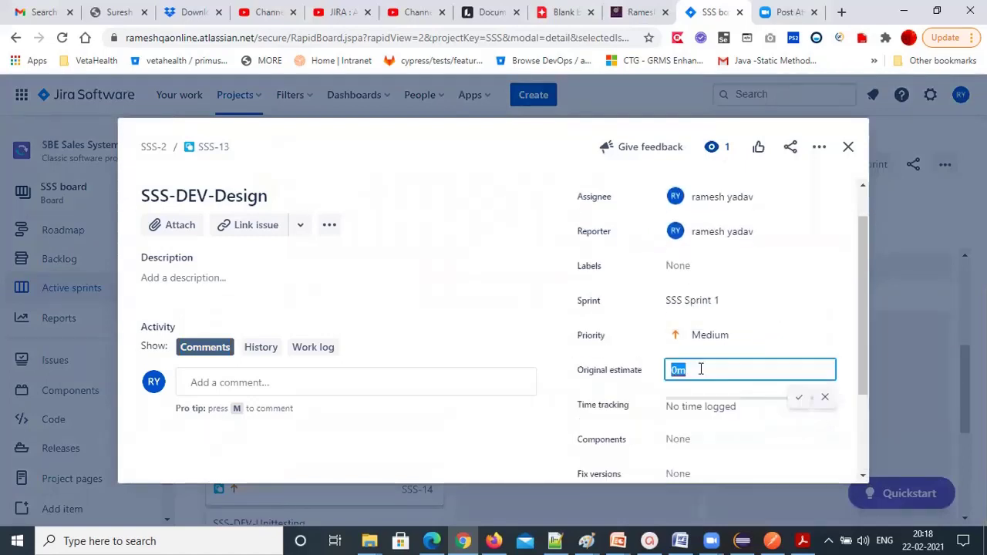
text(1)
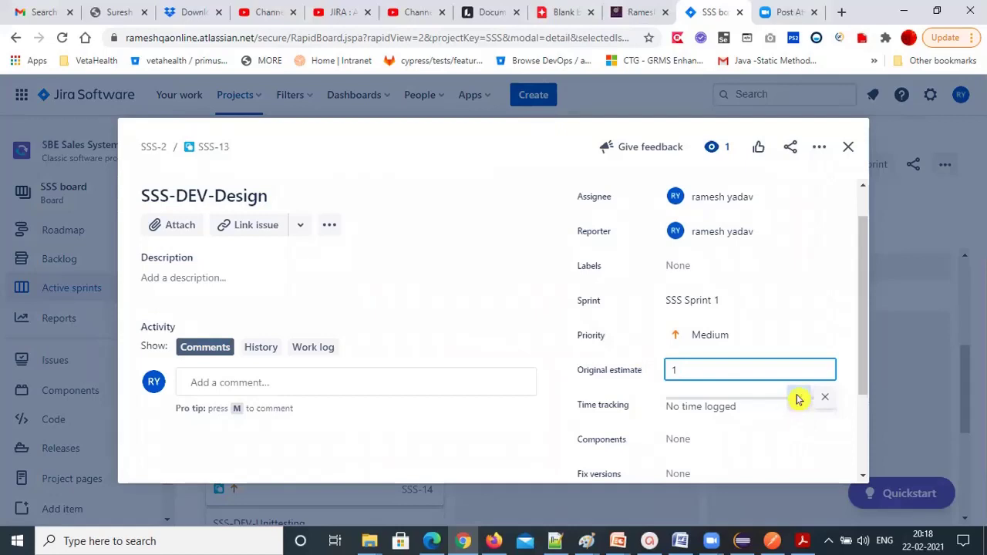
click(798, 398)
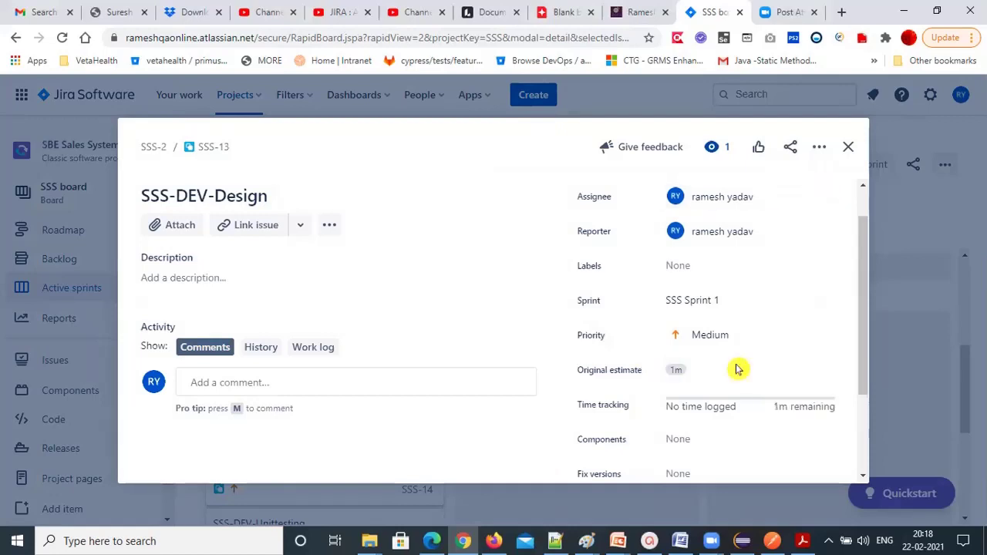
click(738, 369)
text(1d)
click(798, 399)
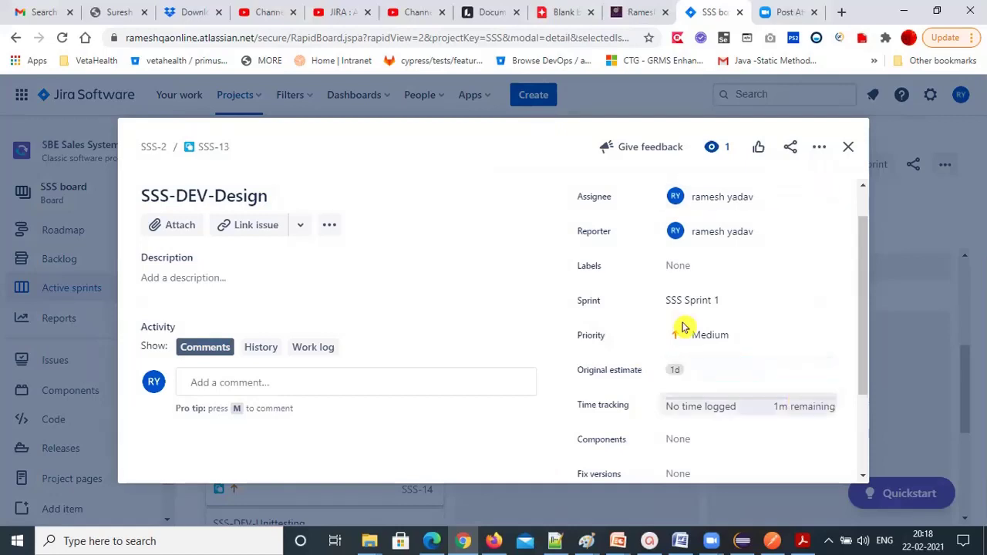
click(847, 149)
Assign the SSS-DEV-Coding sub-task to the signed-in account's own user.
scroll(349, 405, down, 1)
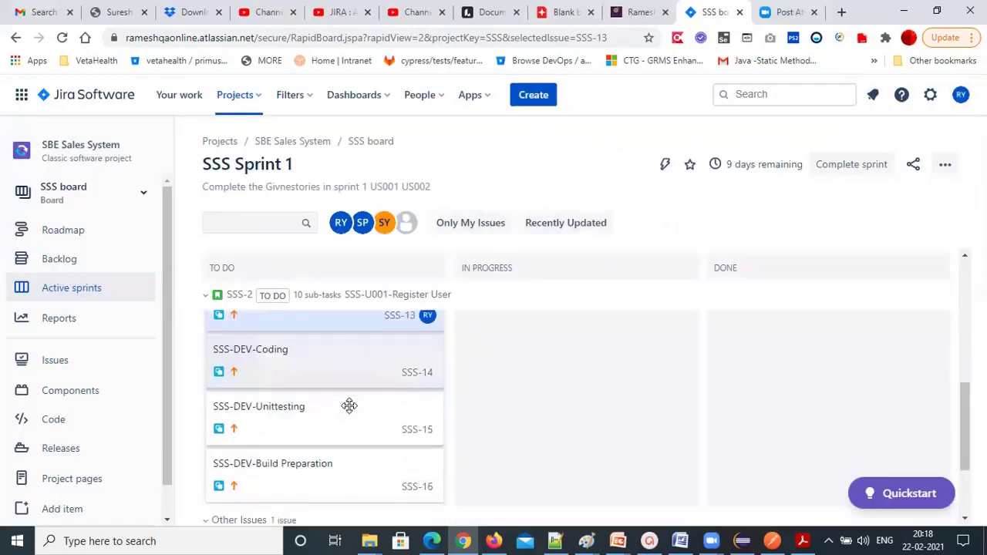
click(280, 348)
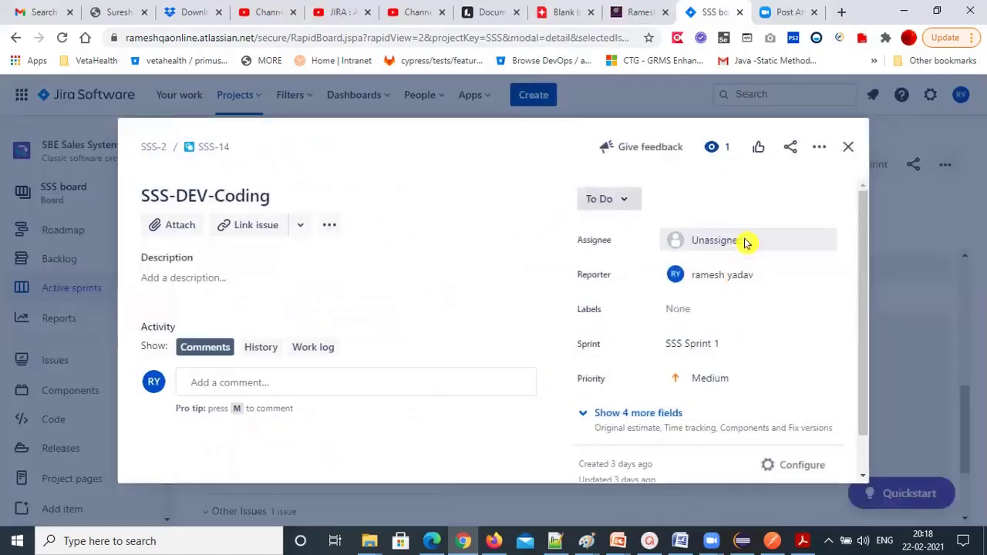
click(742, 249)
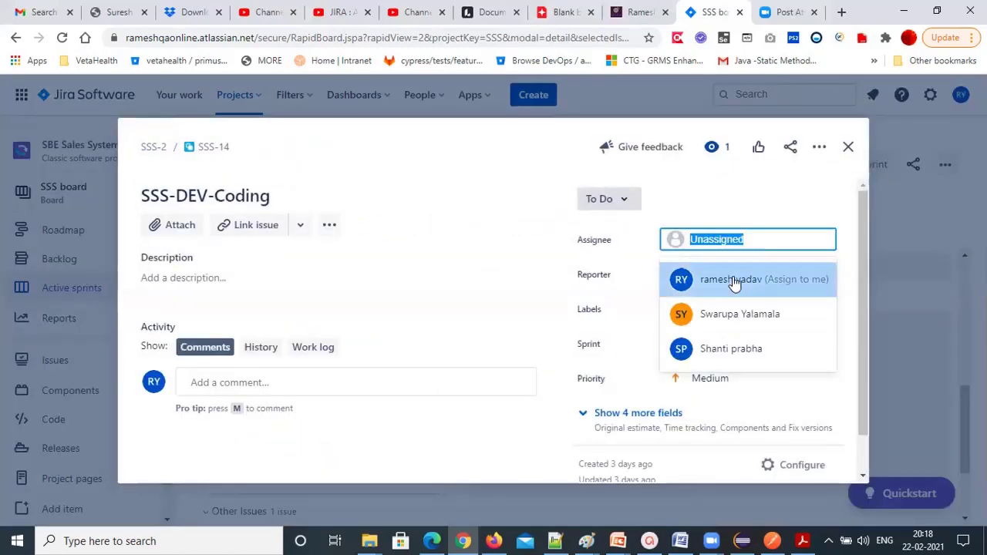
click(733, 277)
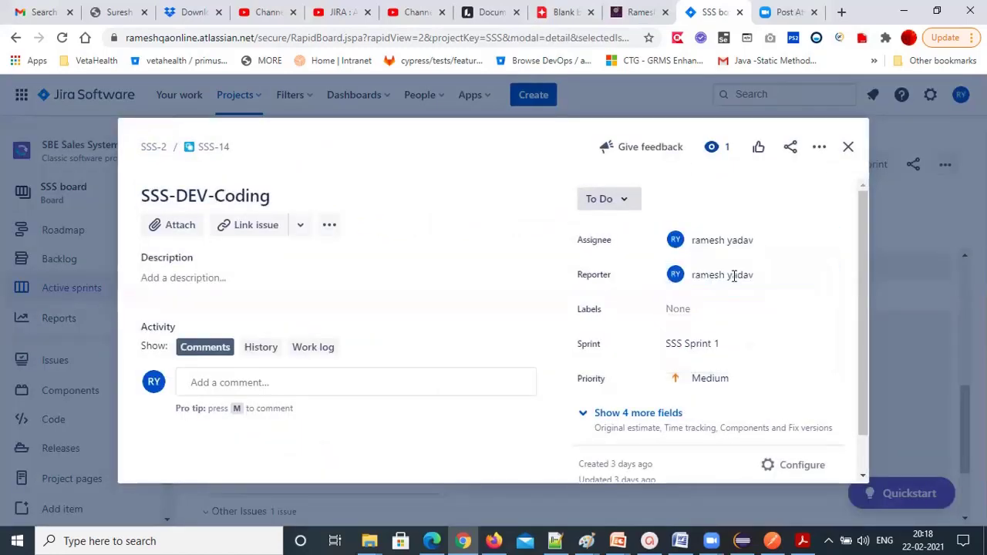
Set the original estimate of the SSS-DEV-Coding sub-task to 5d and return to the sprint board.
click(626, 412)
scroll(694, 281, down, 2)
click(693, 278)
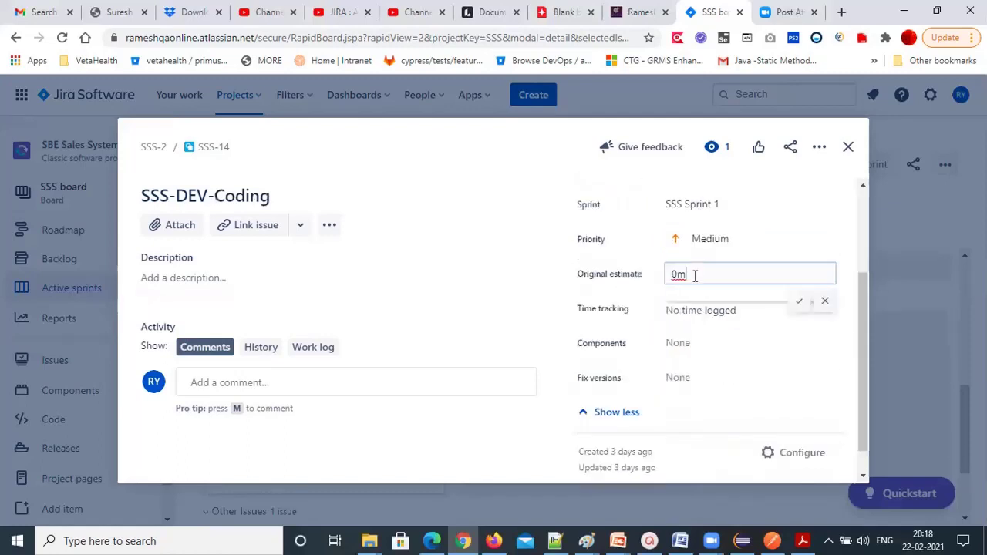
key(BackSpace)
key(BackSpace)
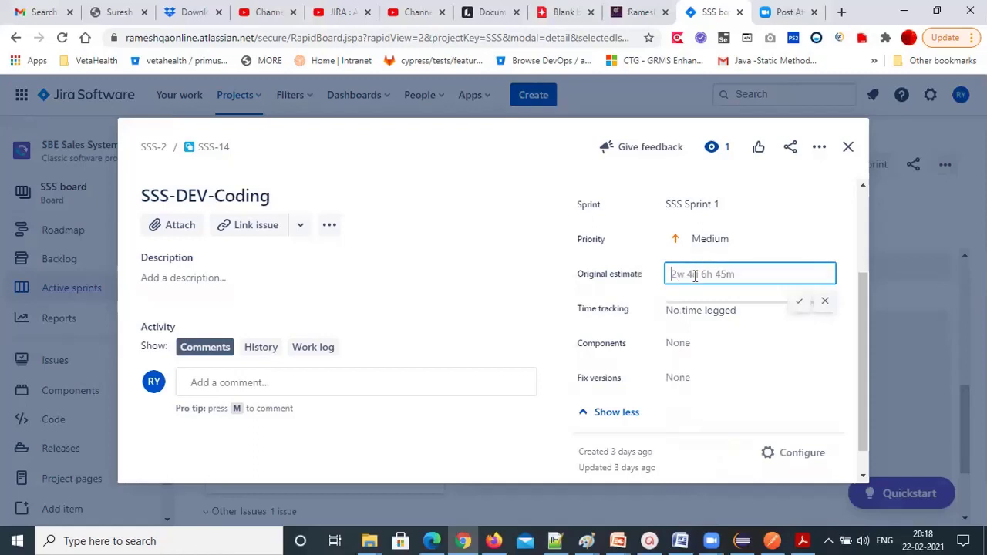
text(5d)
key(Return)
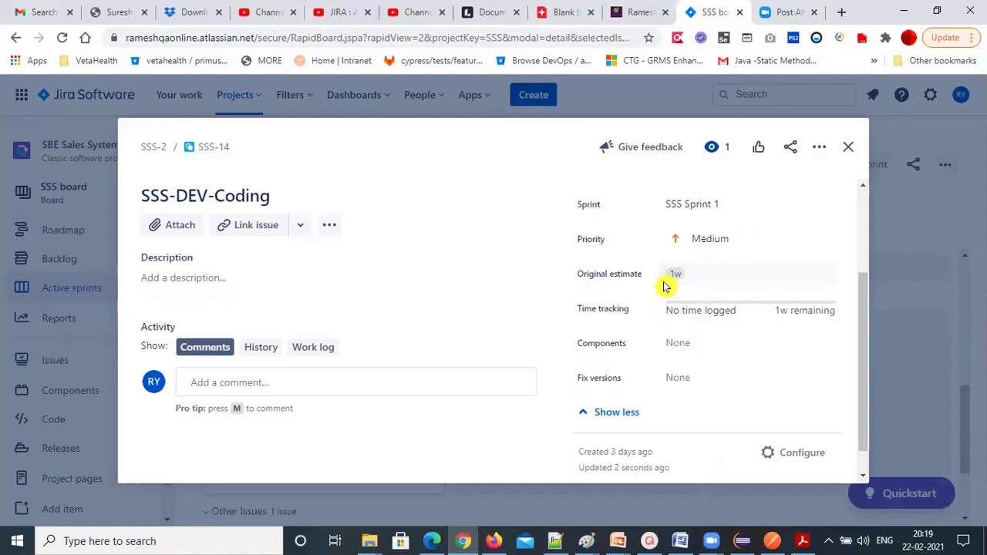
click(847, 148)
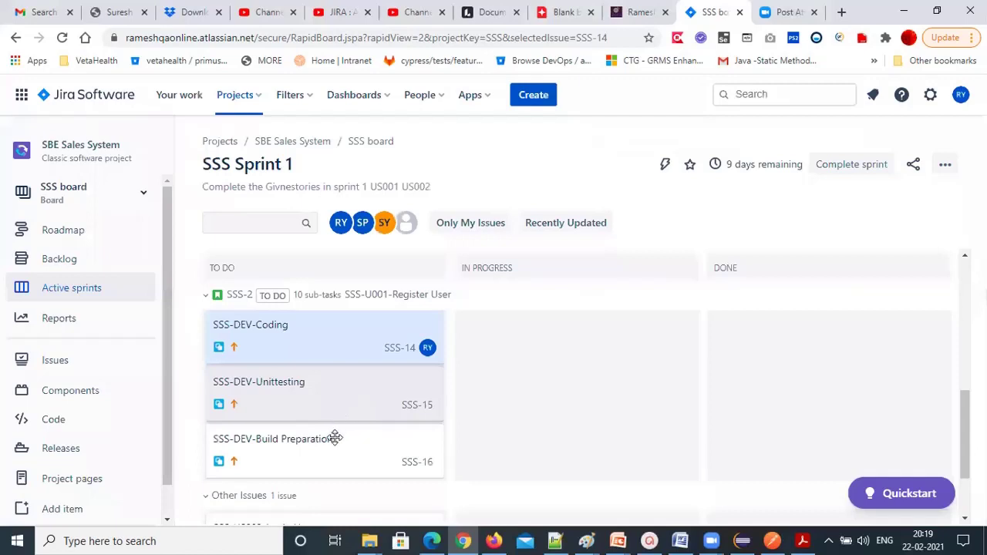
Assign the SSS-DEV-Unittesting sub-task to the signed-in account's own user and set its original estimate to 2h.
click(294, 386)
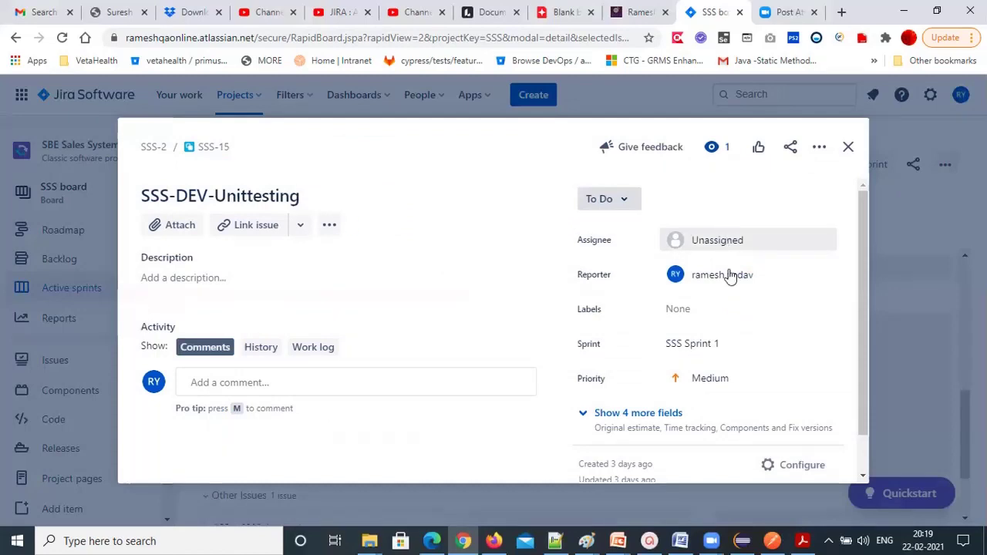
key(i)
click(632, 417)
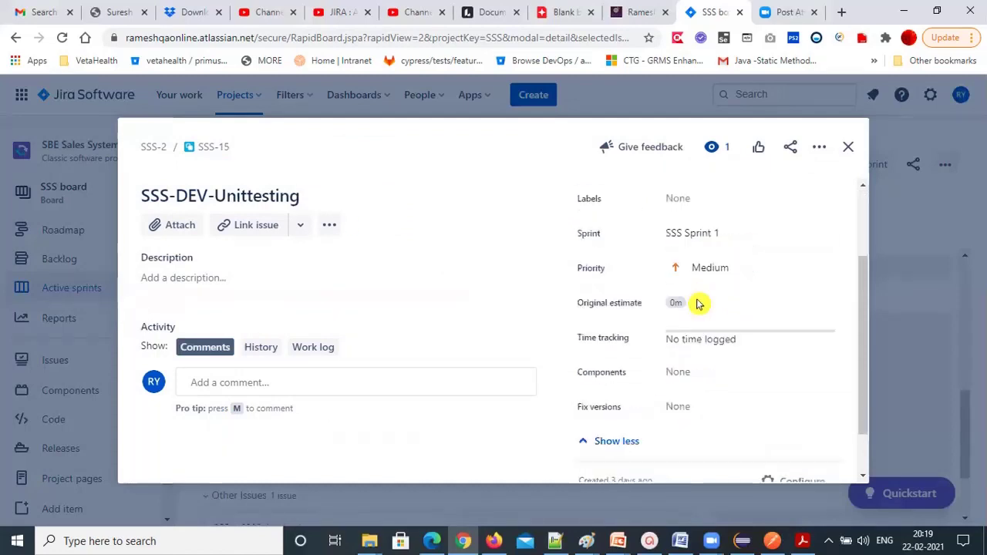
click(700, 300)
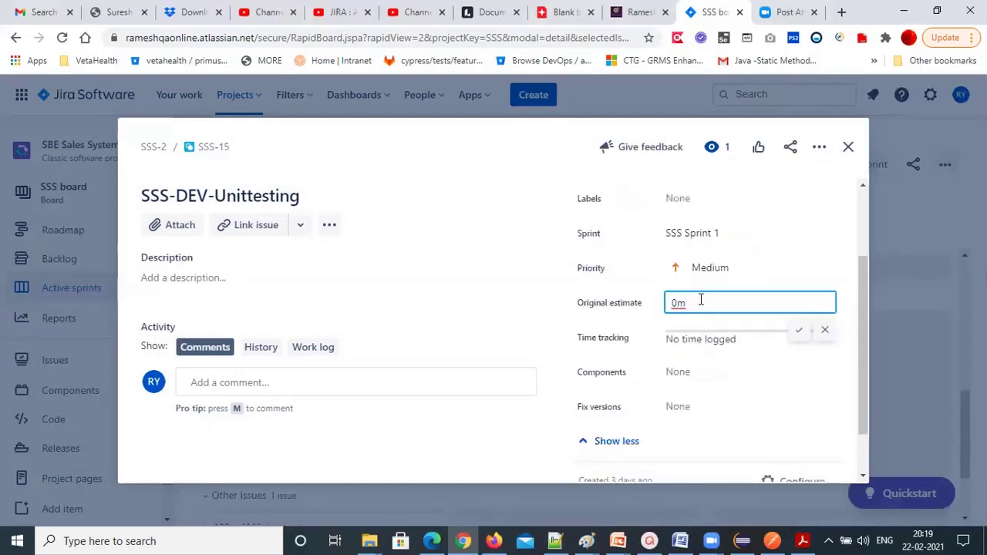
key(BackSpace)
key(BackSpace)
text(1)
key(BackSpace)
text(2h)
click(796, 331)
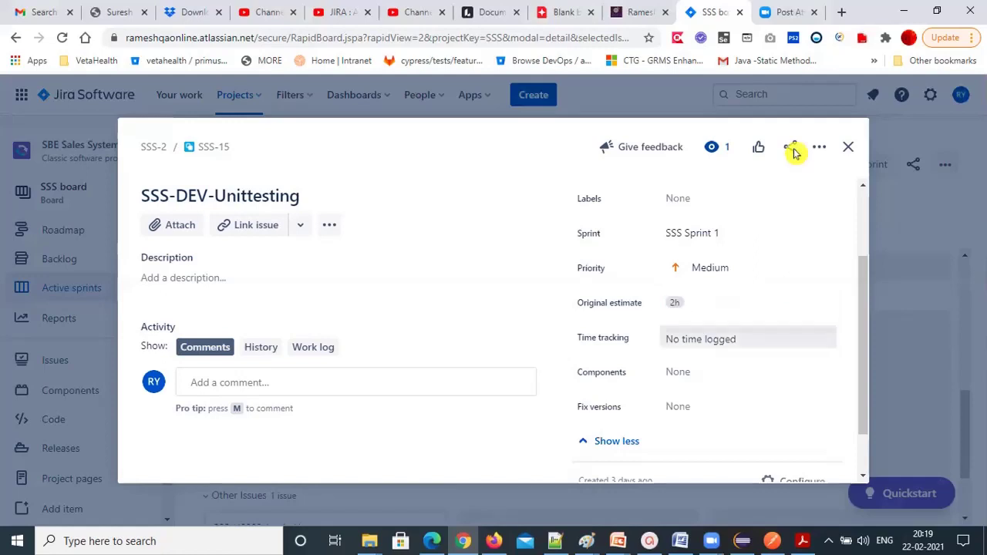
click(846, 148)
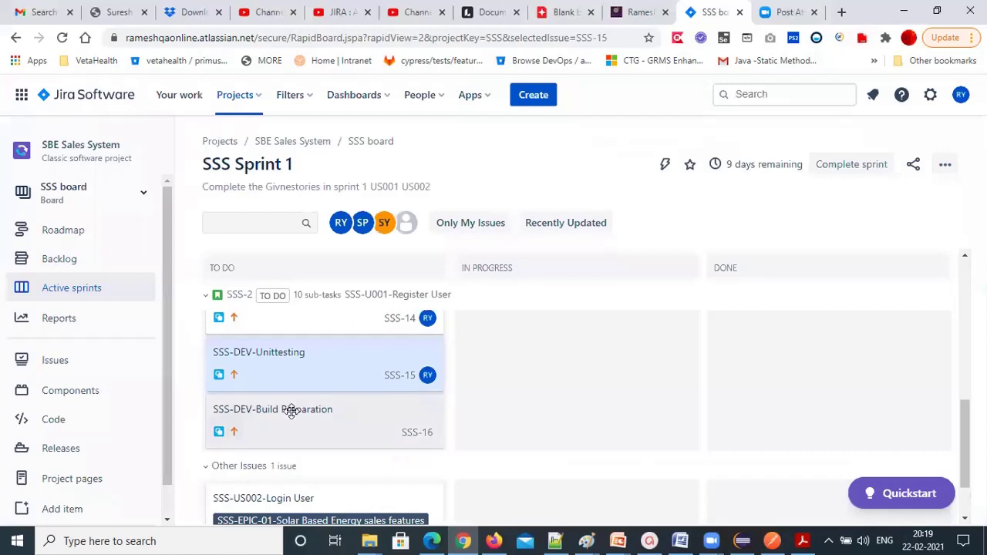
Assign the SSS-DEV-Build Preparation sub-task to the signed-in account's own user.
click(391, 427)
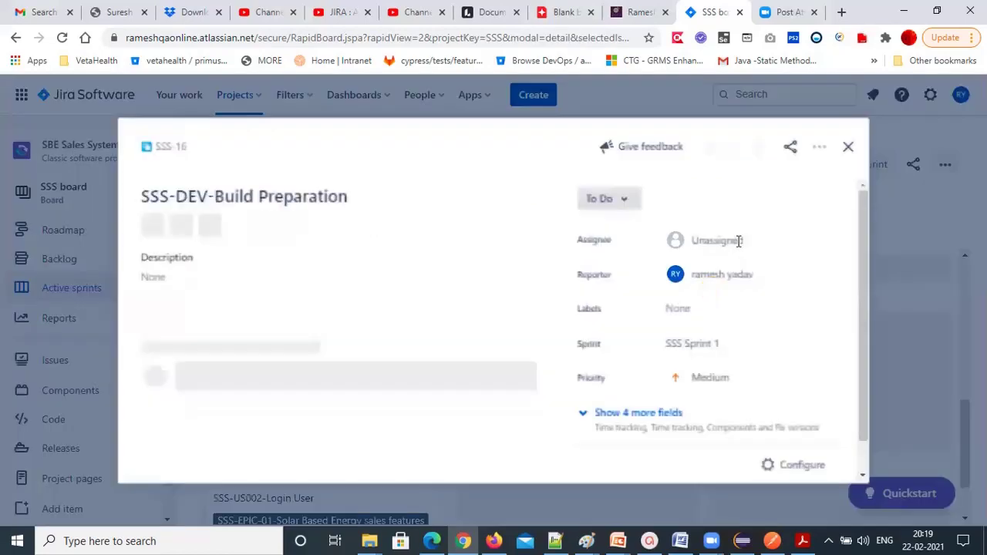
click(734, 245)
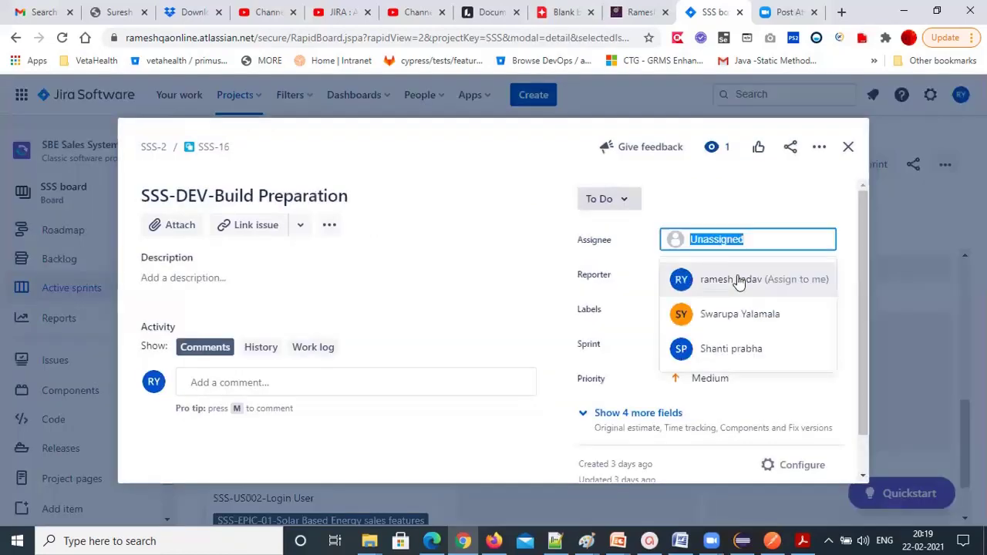
click(739, 282)
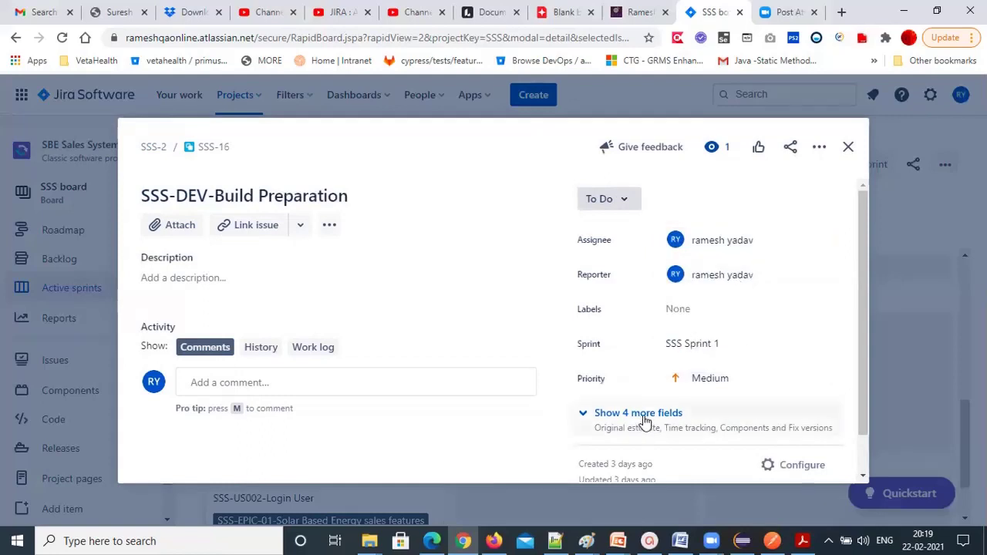
Set the original estimate of the SSS-DEV-Build Preparation sub-task to 2h and return to the sprint board.
click(676, 407)
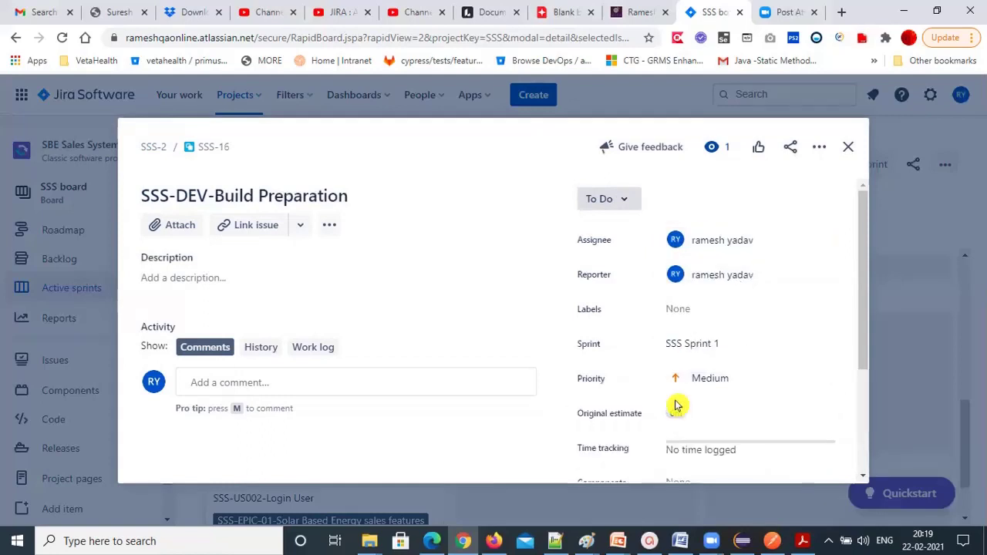
scroll(686, 324, down, 2)
click(699, 243)
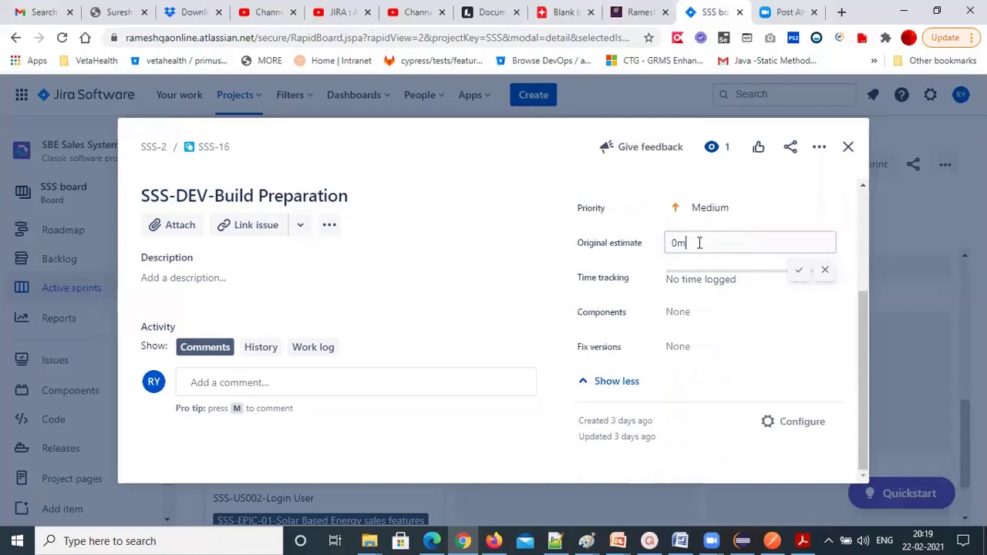
key(BackSpace)
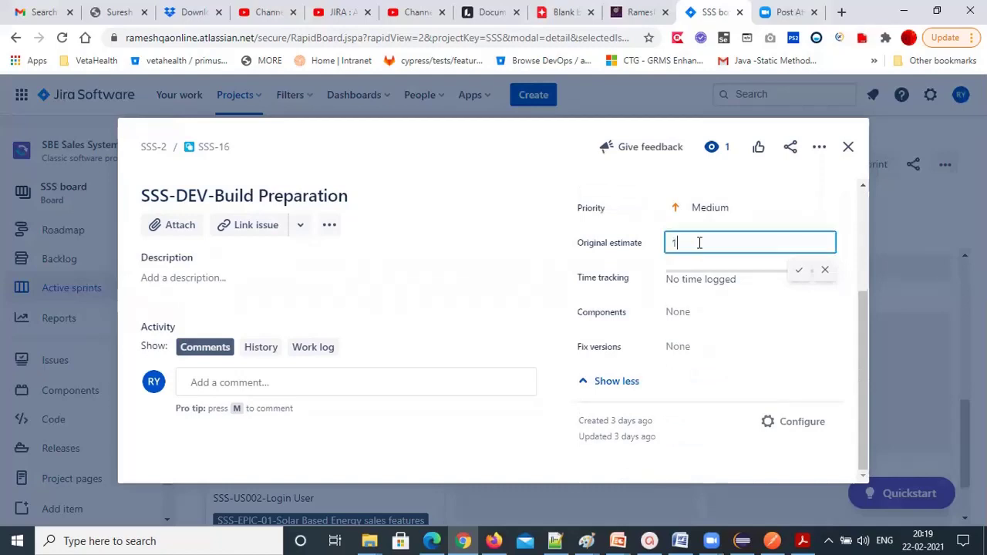
key(BackSpace)
text(2h)
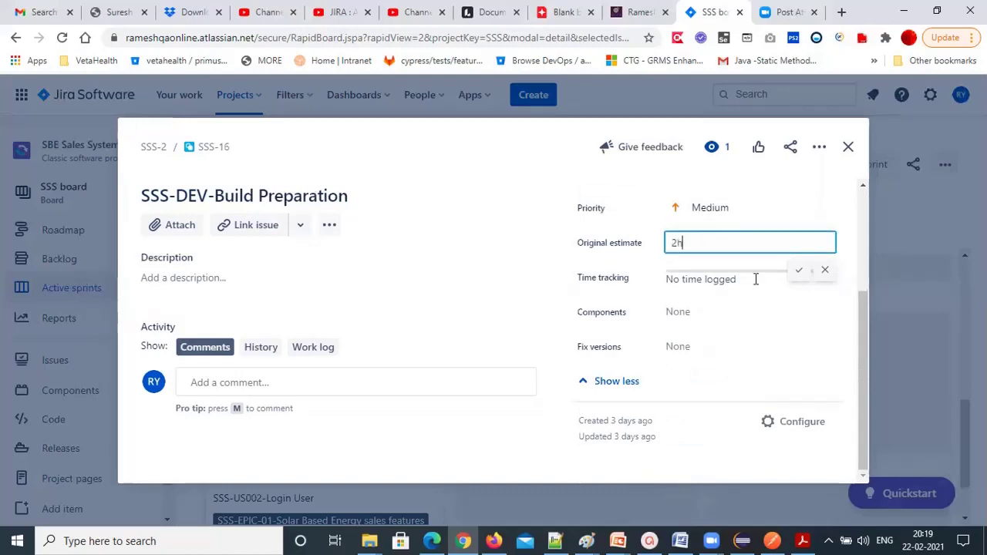
click(797, 274)
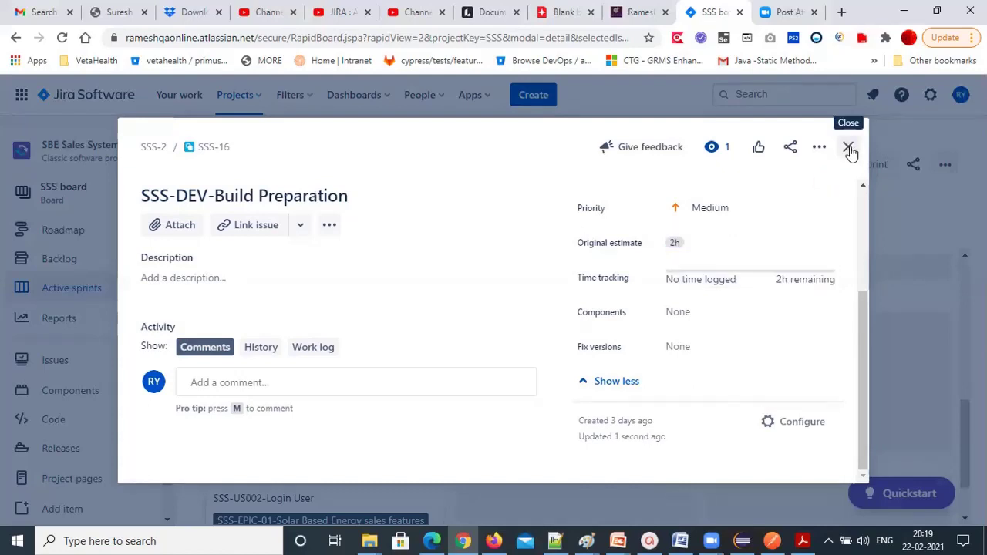
click(849, 148)
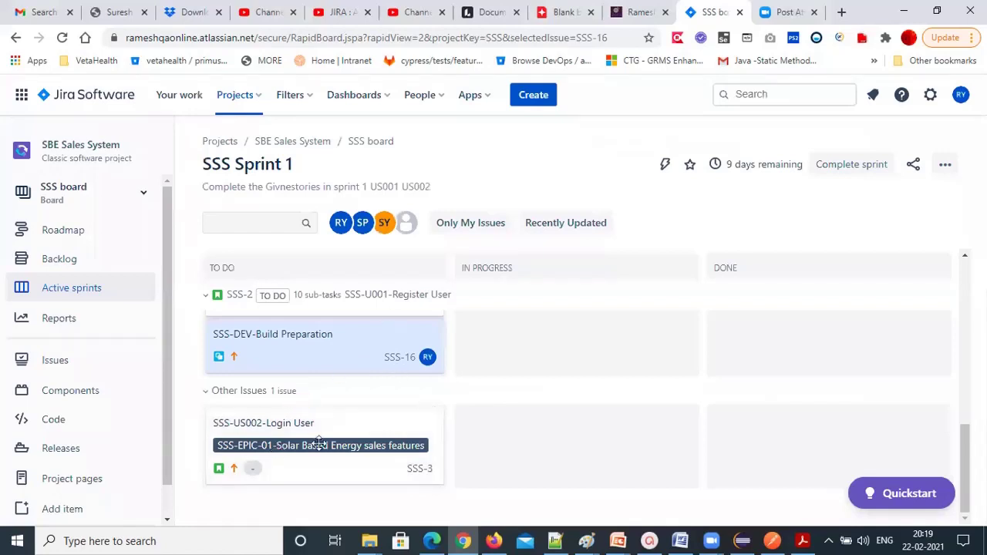
click(398, 445)
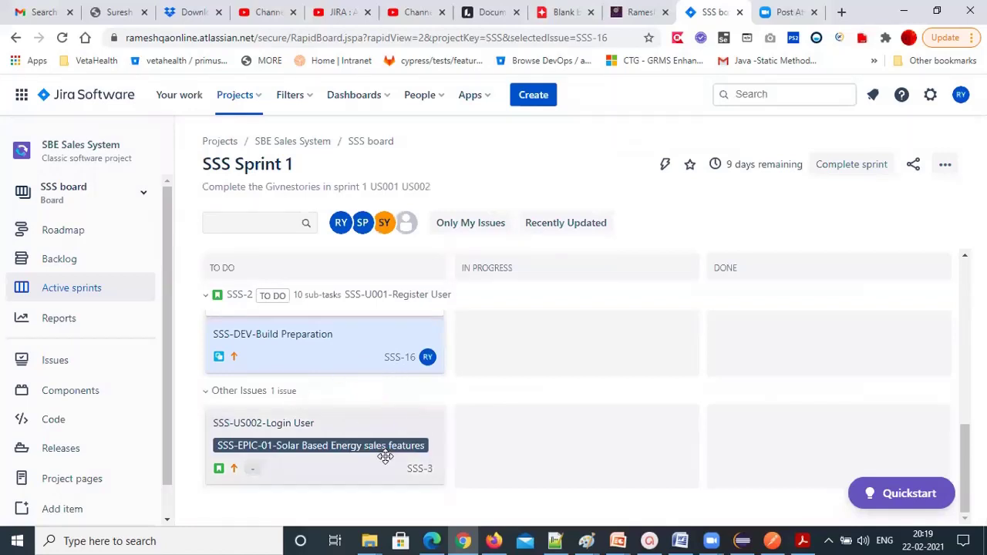
click(331, 449)
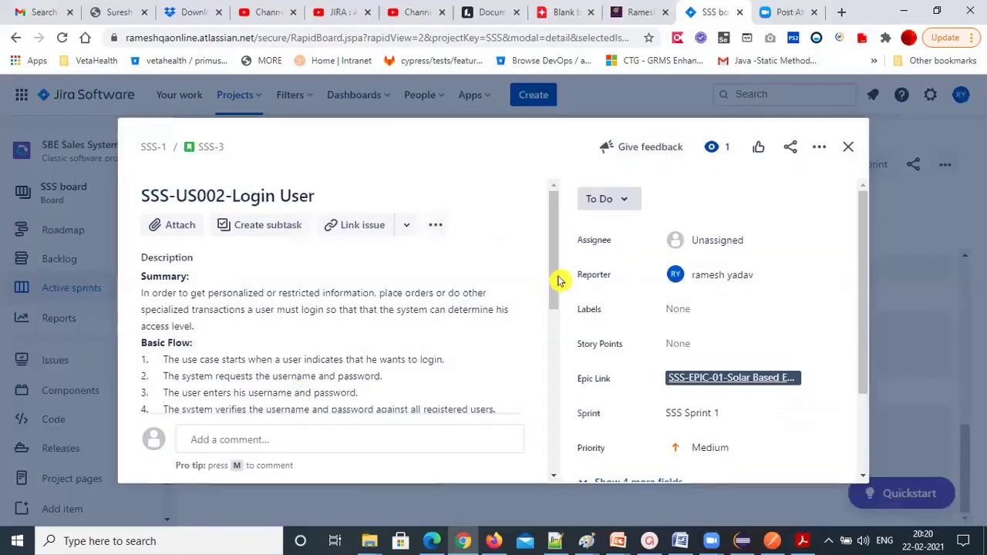
click(734, 235)
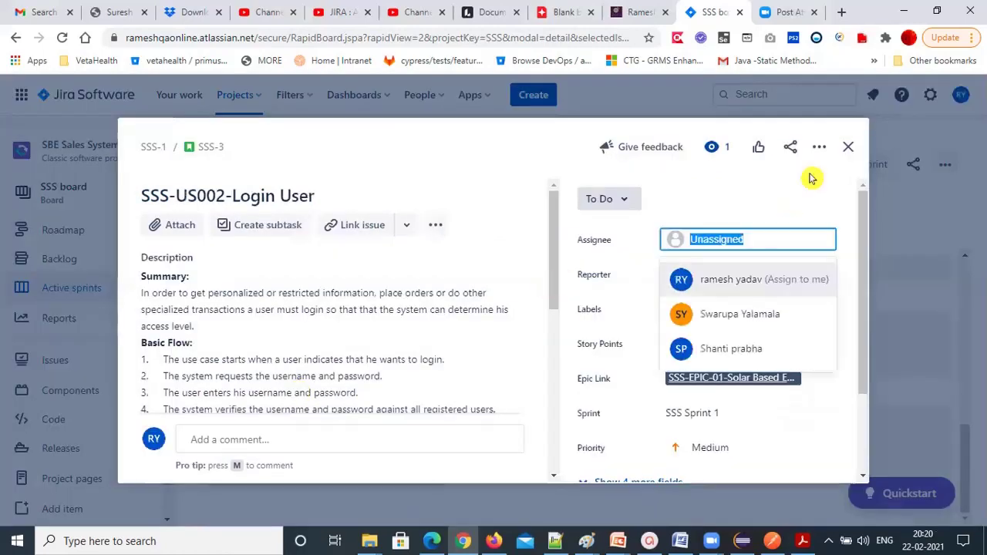
click(848, 148)
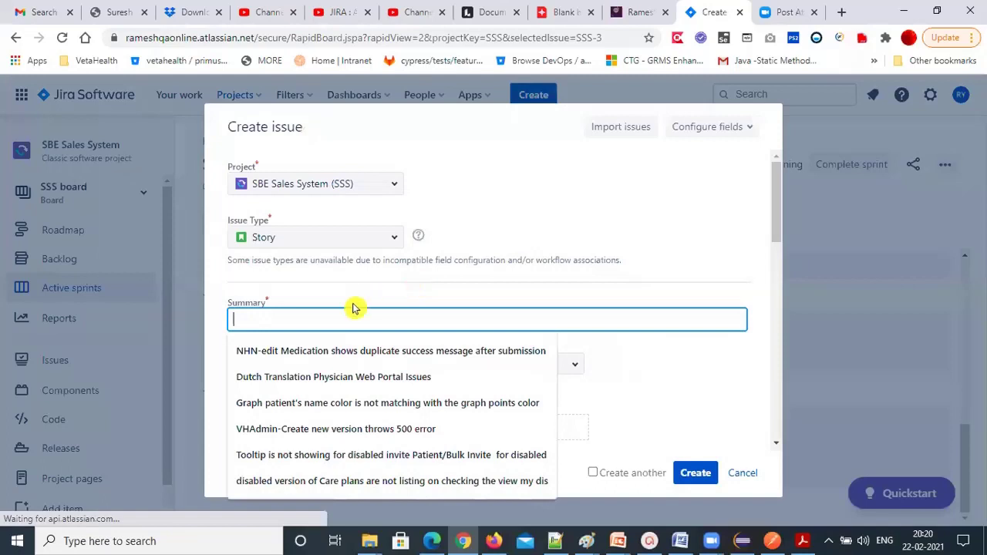
click(384, 236)
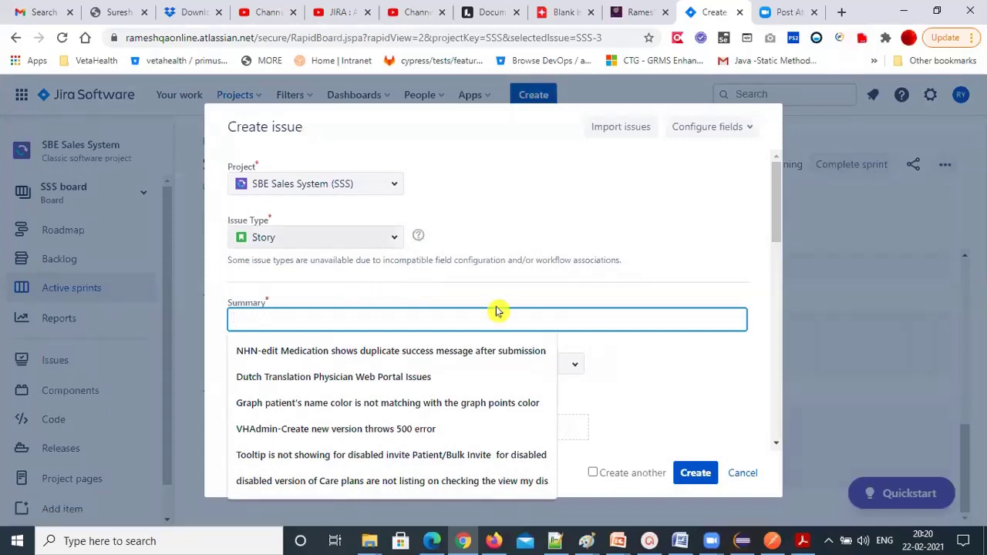
click(743, 473)
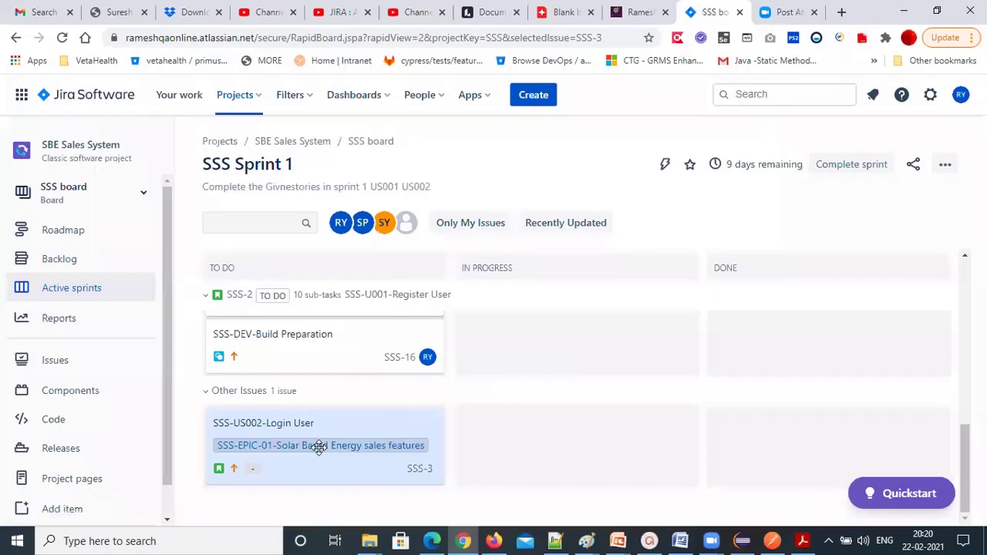
Add a sub-task named Create TestCases to the SSS-US002-Login User story.
click(266, 424)
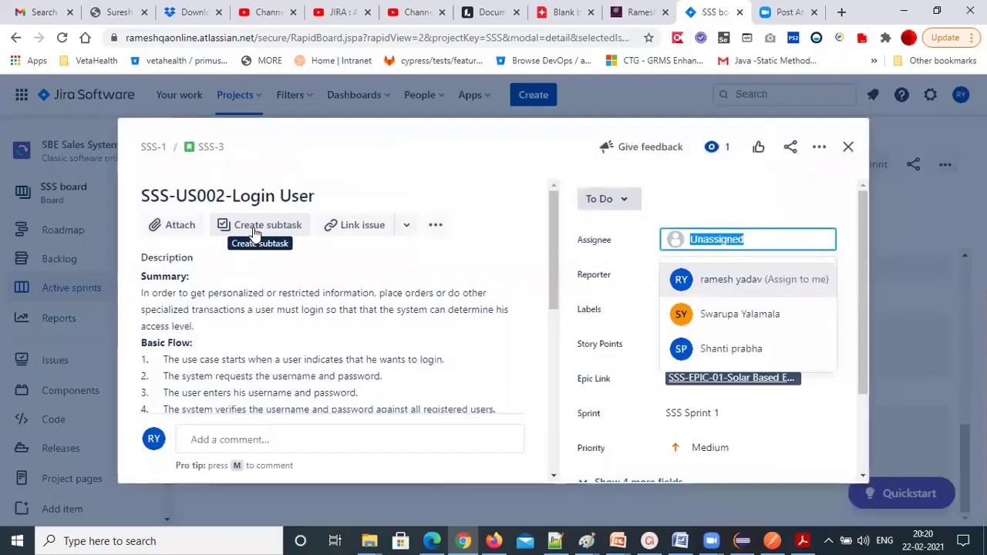
click(254, 233)
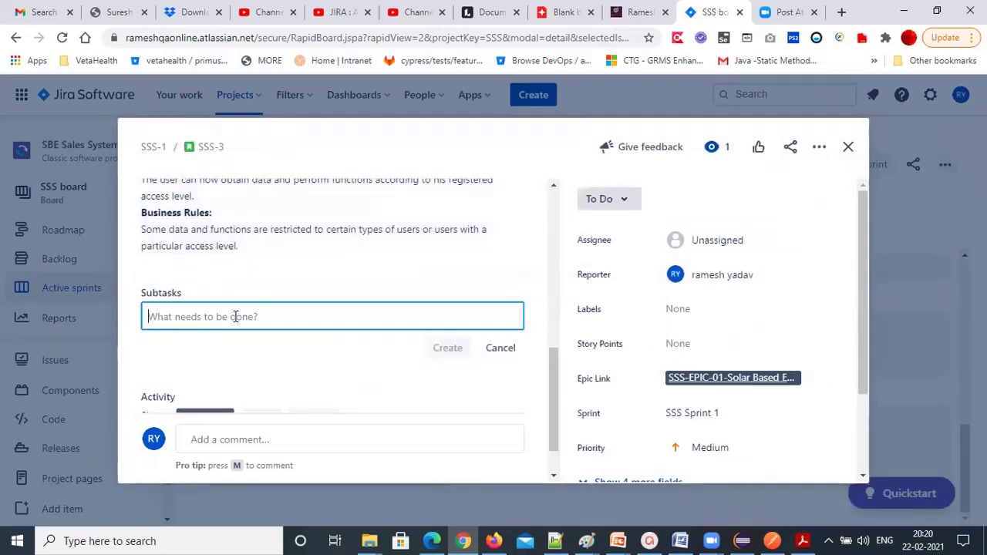
text(Create TestCases)
key(Return)
Add a sub-task named Review testCases to the SSS-US002-Login User story.
text(Re)
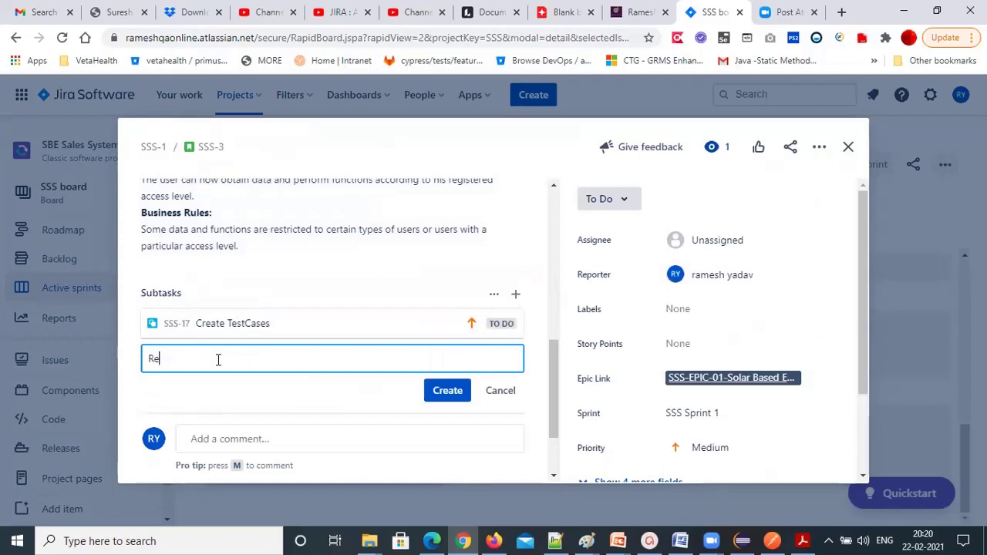
text(view testCases)
key(Return)
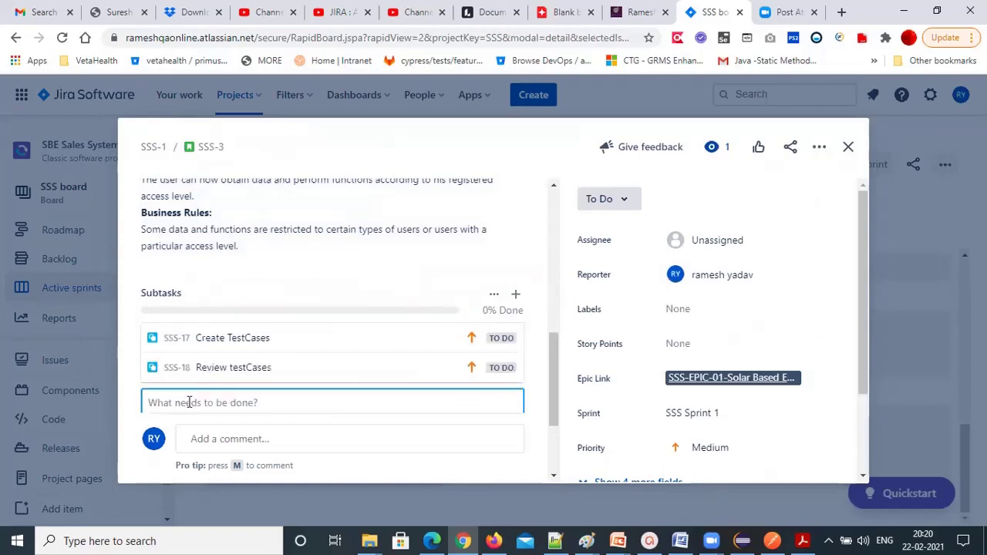
Add a sub-task named perform Smoke Testing to the SSS-US002-Login User story.
text(Exec)
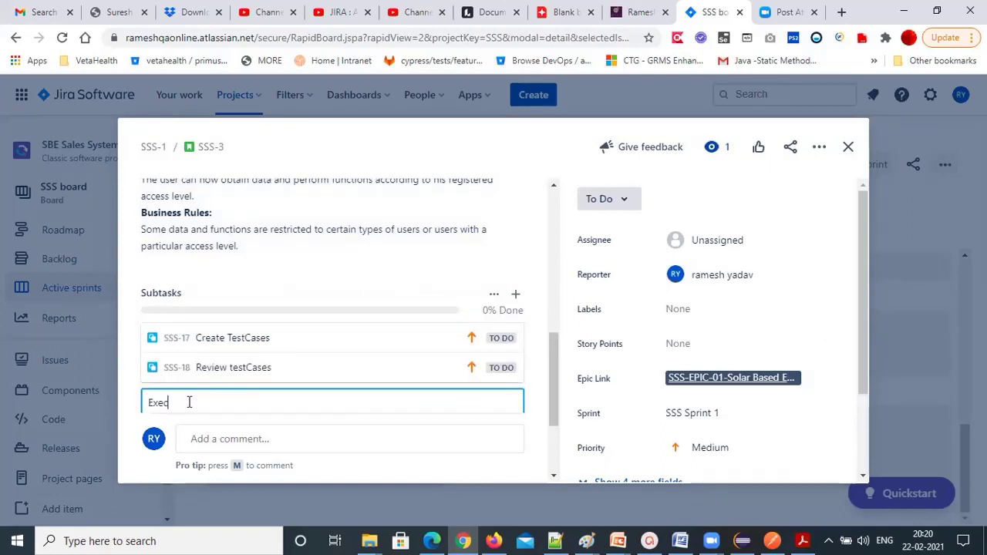
text(ute testCases)
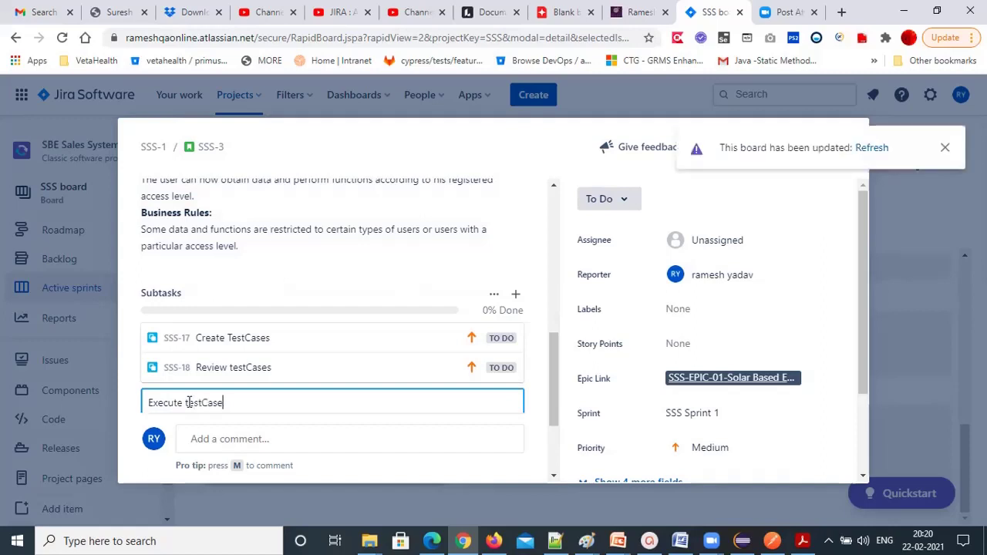
key(BackSpace)
key(BackSpace)
key(BackSpace)
key(BackSpace)
key(BackSpace)
key(BackSpace)
key(BackSpace)
key(BackSpace)
key(BackSpace)
key(BackSpace)
key(BackSpace)
key(BackSpace)
key(BackSpace)
key(BackSpace)
key(BackSpace)
key(BackSpace)
text(perform Smoke Testing)
key(Return)
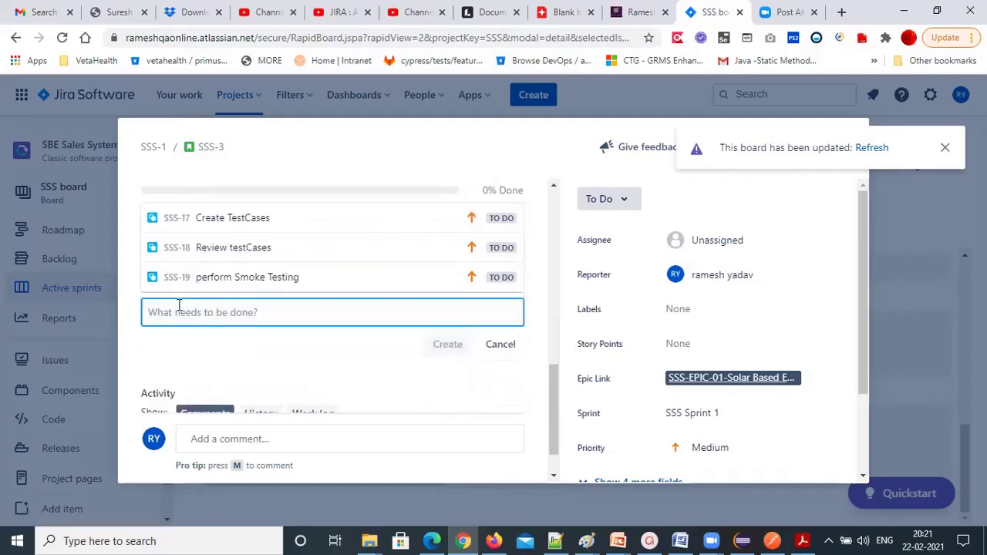
Add two more sub-tasks to the Login User story, named execute Testcases and defect reporting.
text(execute Testcases)
key(Return)
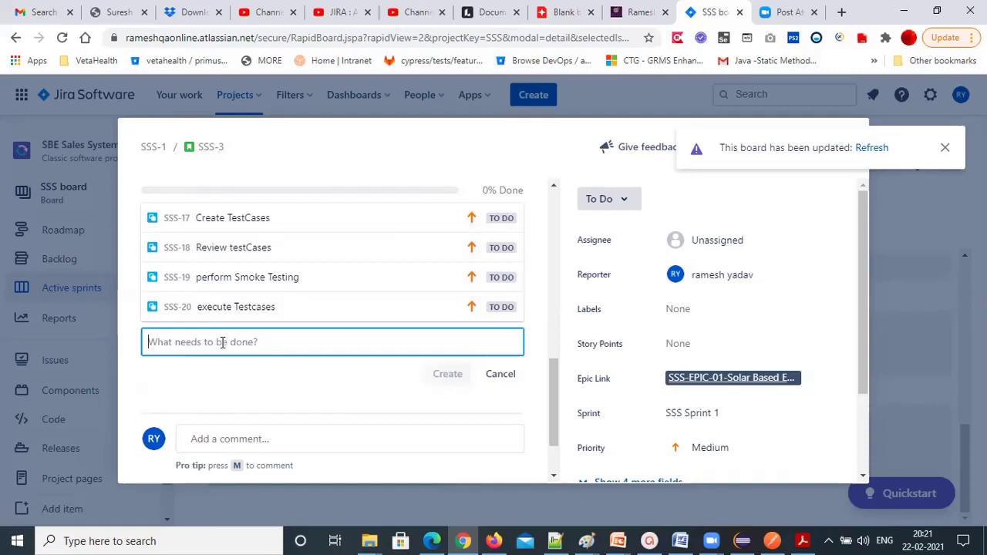
text(defect re)
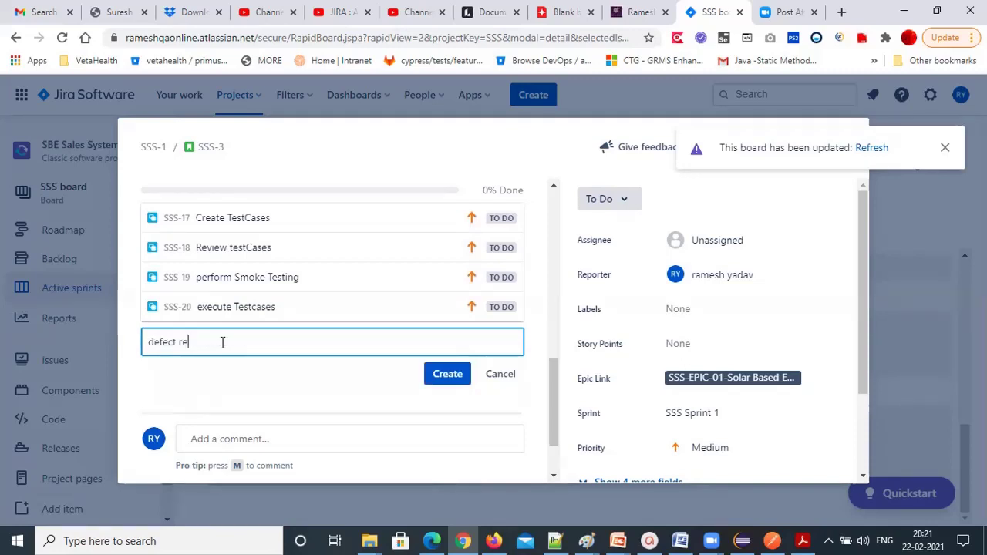
text(porting)
key(Return)
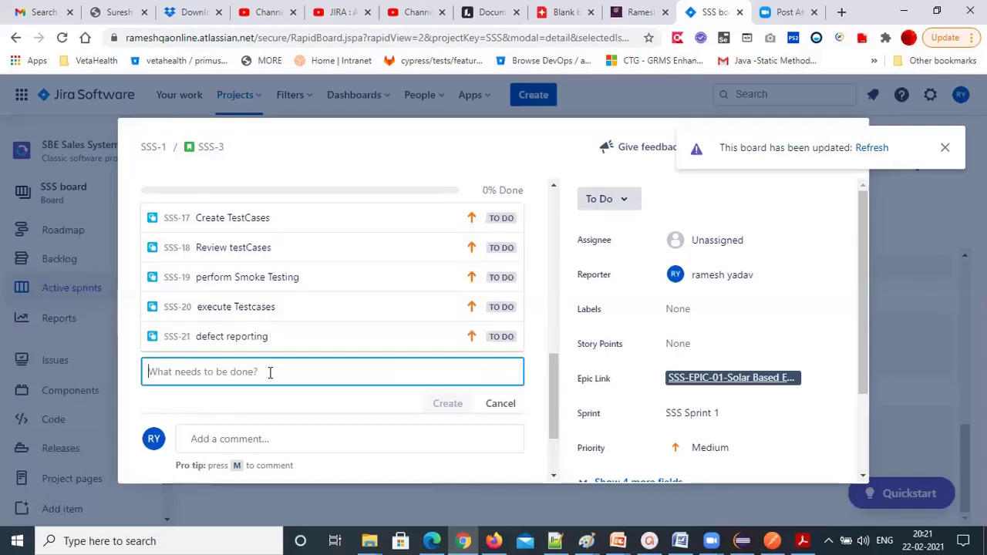
Add a sub-task named retesting & regression testing to the Login User story.
text(re)
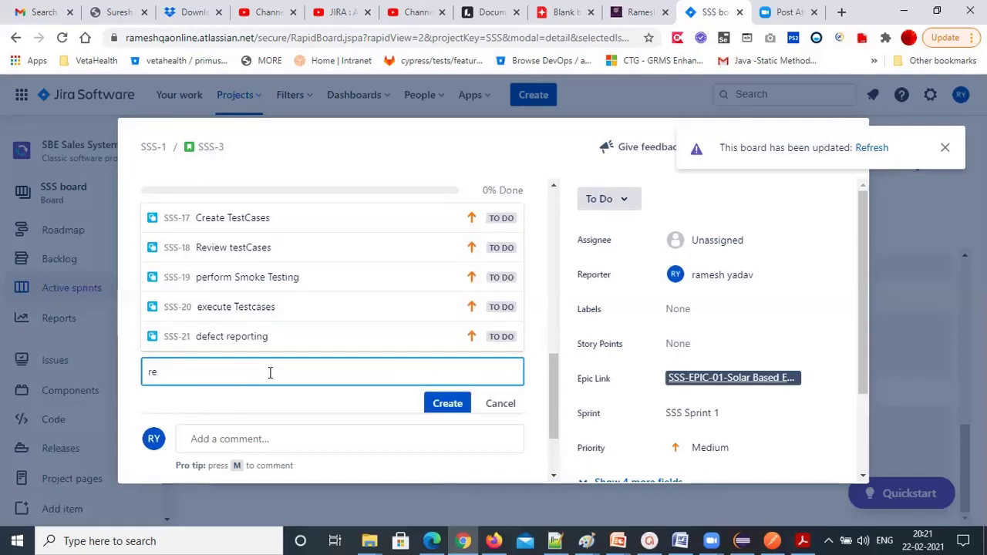
text(testing & regression testing)
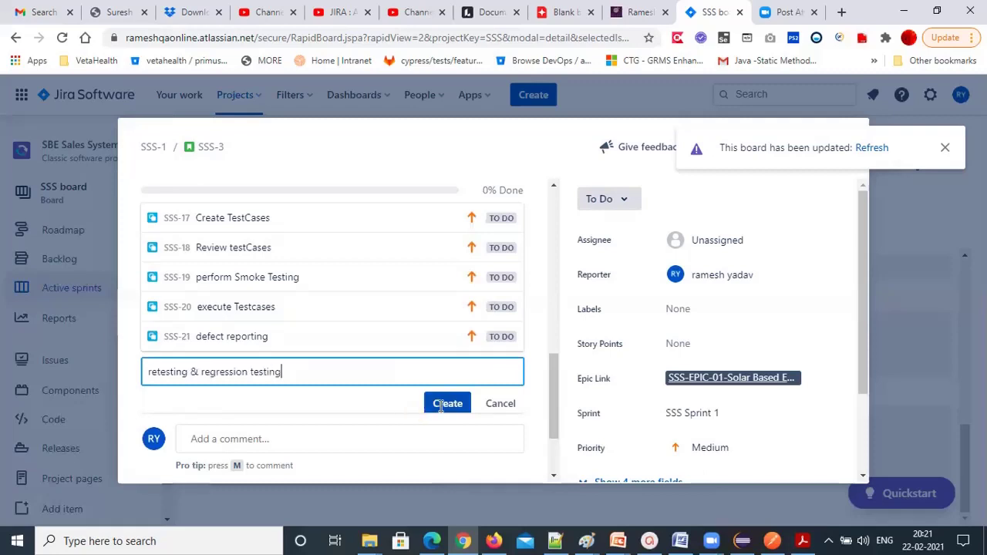
click(442, 404)
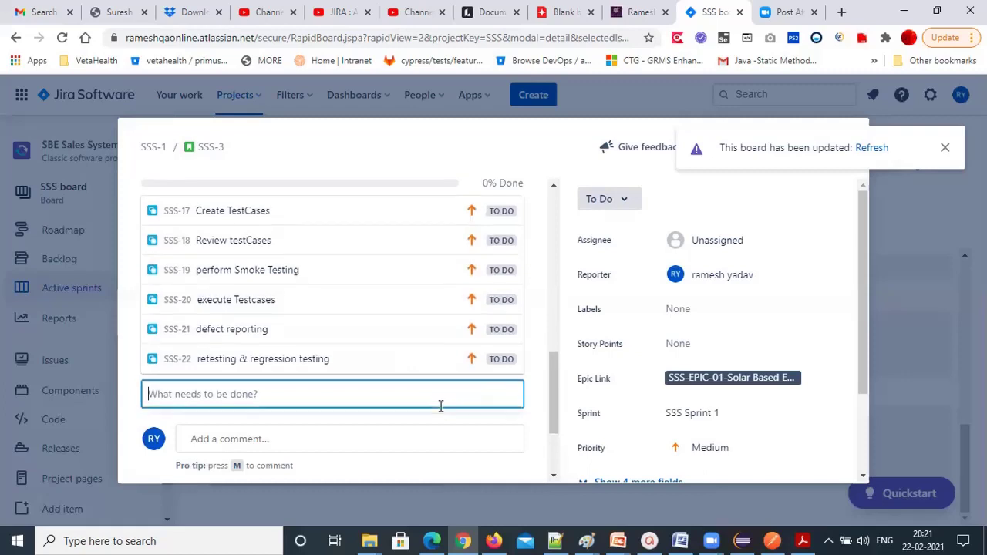
click(379, 385)
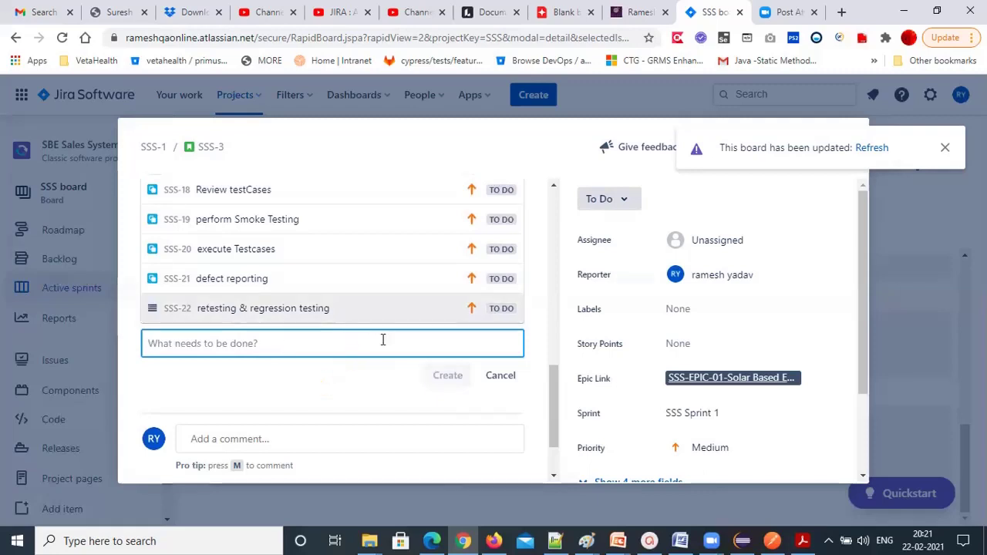
Open the Login User story's Create TestCases sub-task and assign it to the team member with the initials SP.
scroll(382, 339, up, 2)
scroll(265, 309, up, 2)
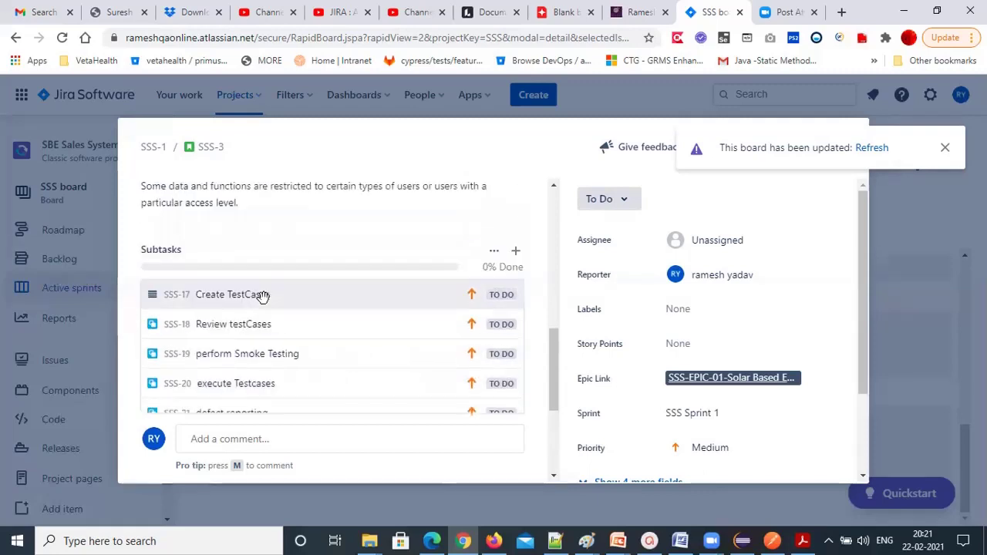
click(262, 295)
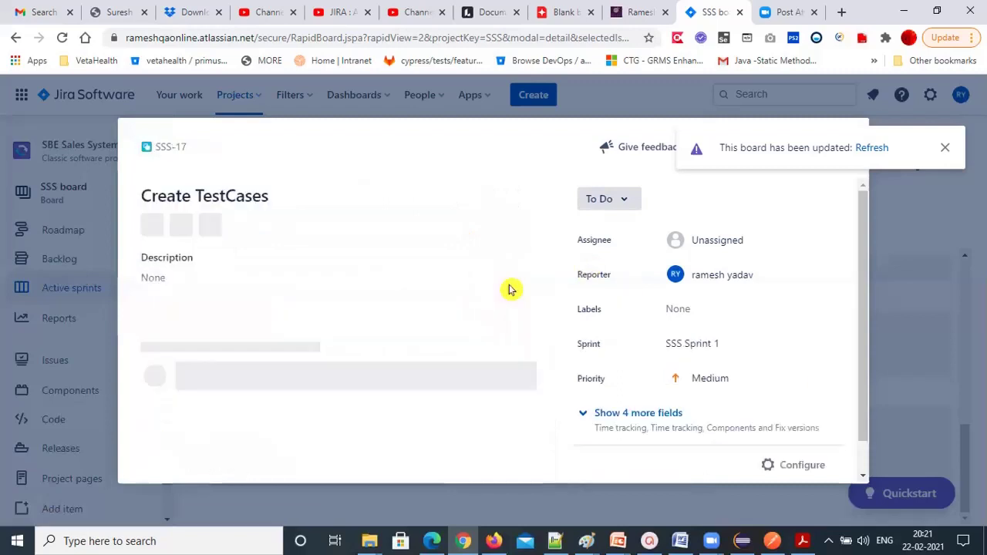
click(729, 240)
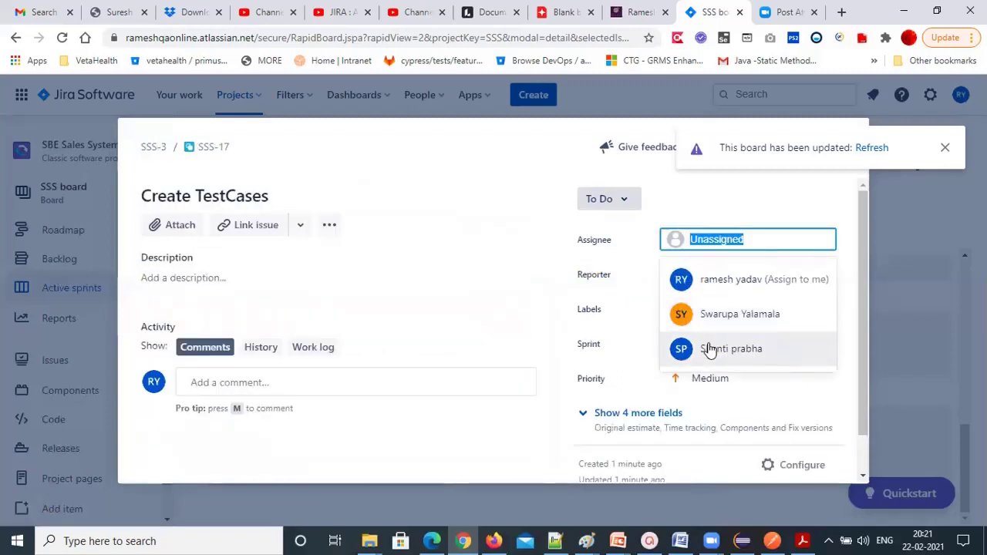
click(710, 349)
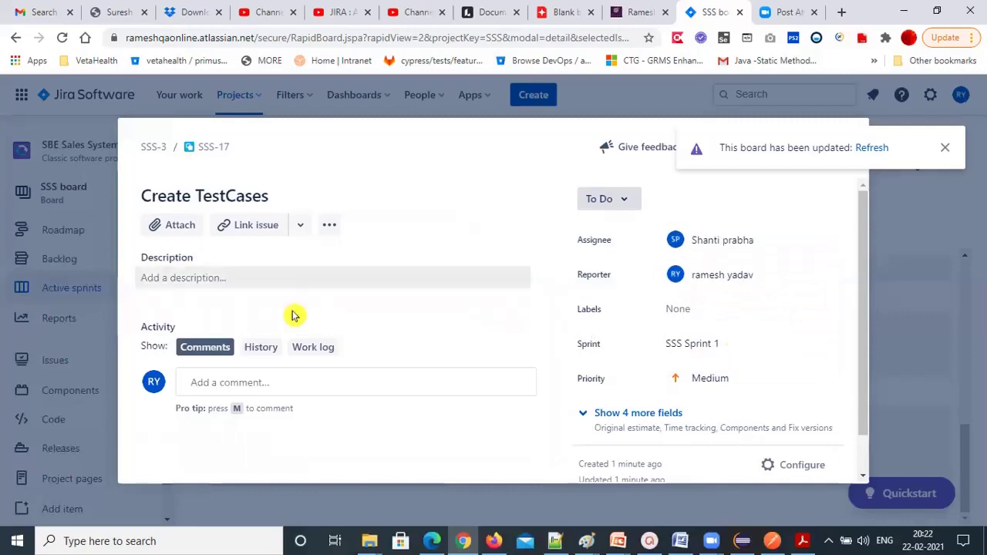
Save the description "Design the testcases for login" on the Create TestCases sub-task.
click(182, 279)
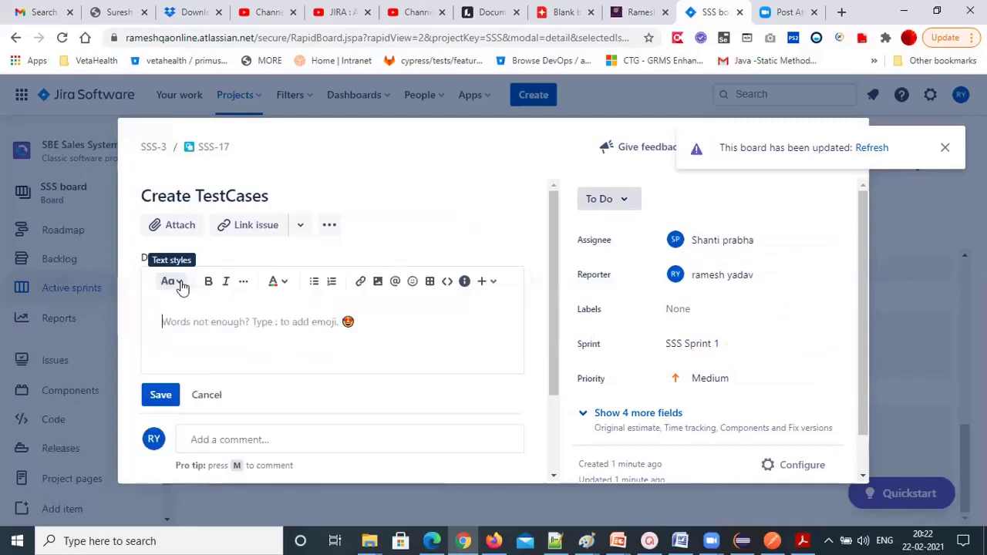
text(Design t)
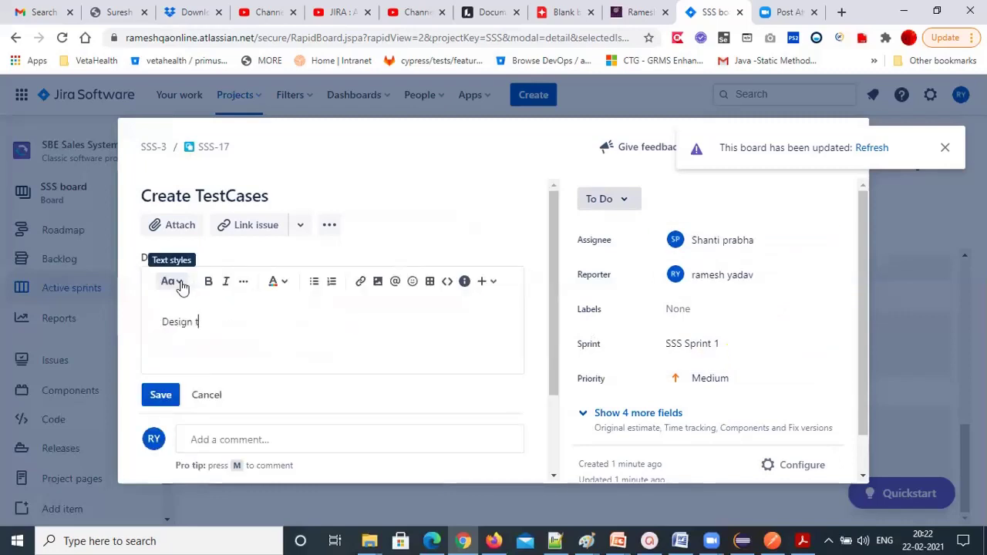
text(he testcases)
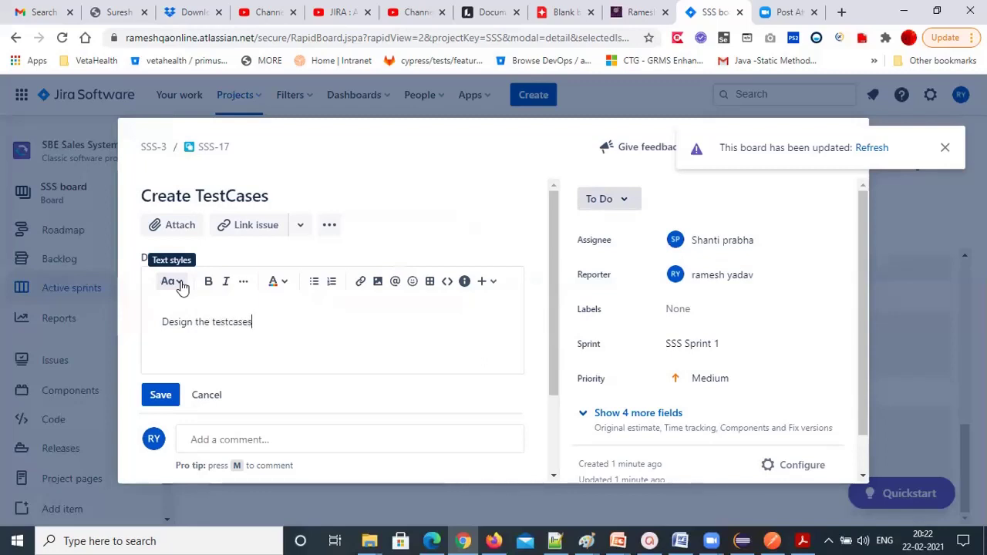
text( for login)
click(158, 394)
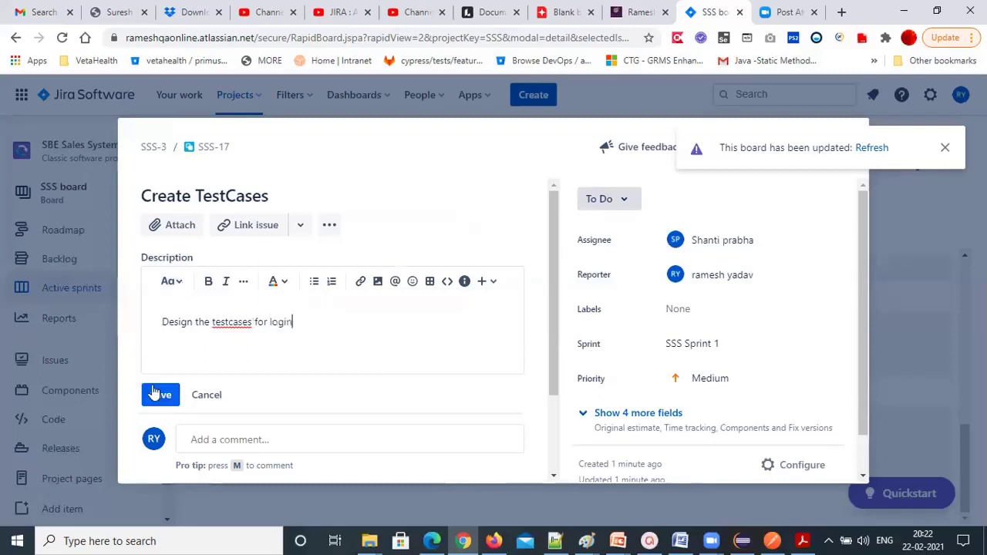
Add the Sprint1 label to the Create TestCases sub-task and set its original estimate to 1d.
click(708, 312)
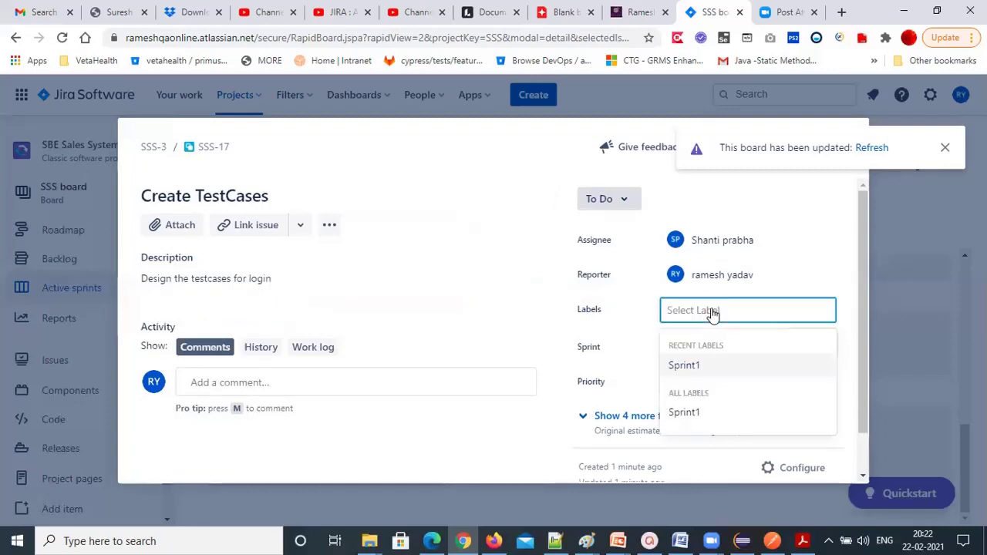
click(694, 365)
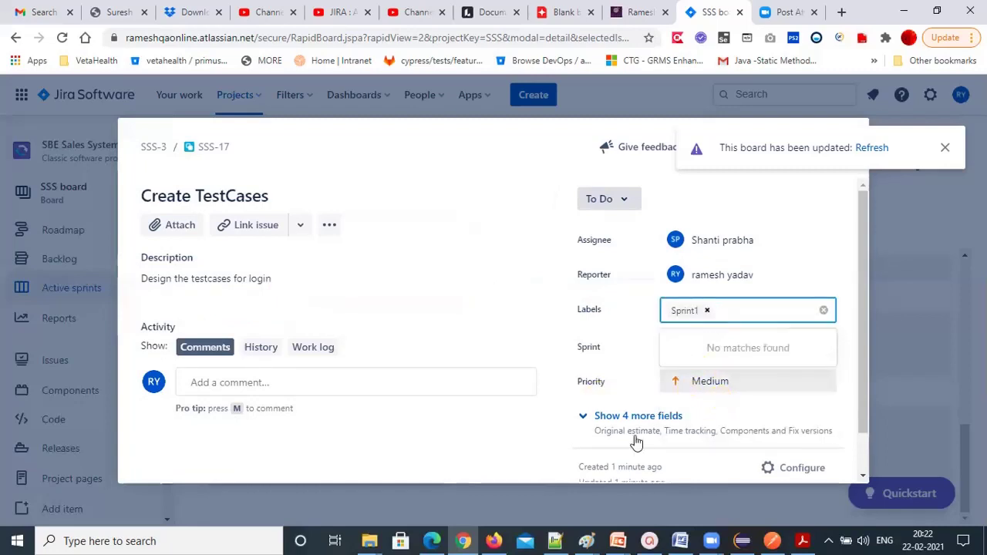
click(617, 420)
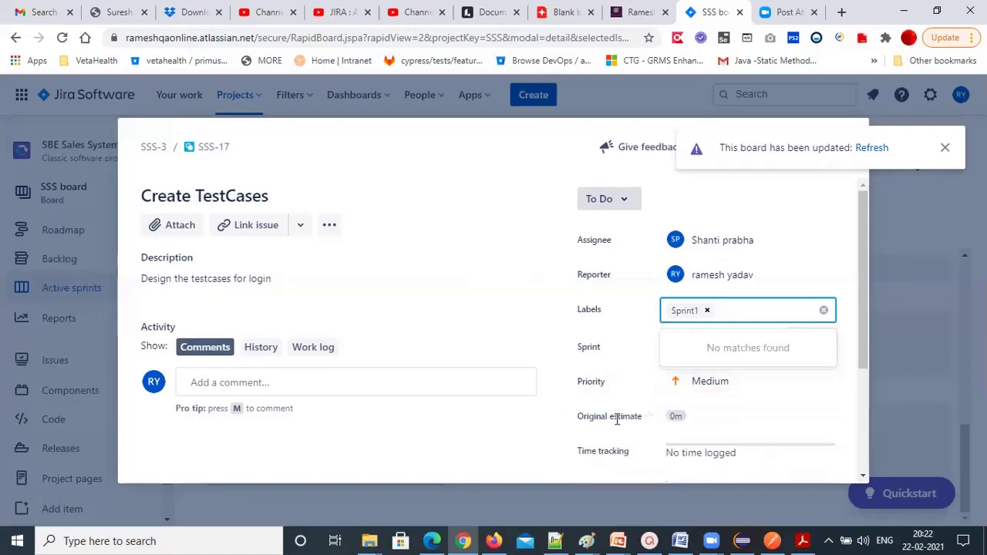
scroll(687, 255, down, 2)
click(685, 243)
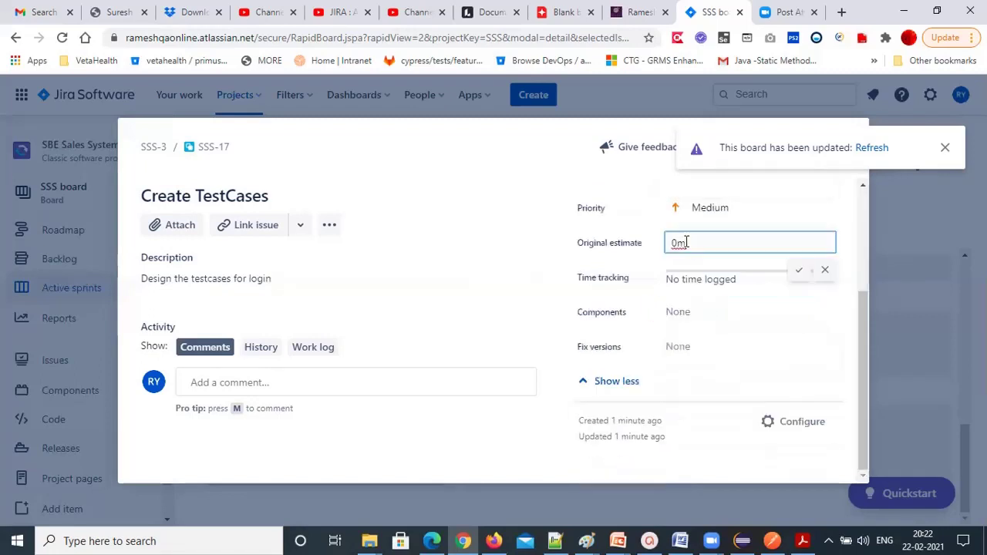
key(BackSpace)
key(BackSpace)
text(1d)
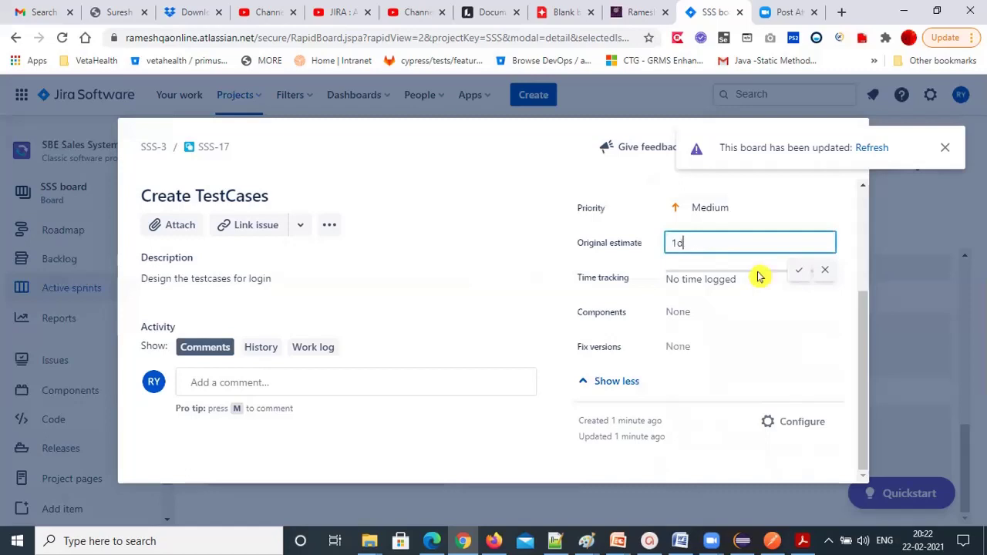
click(799, 273)
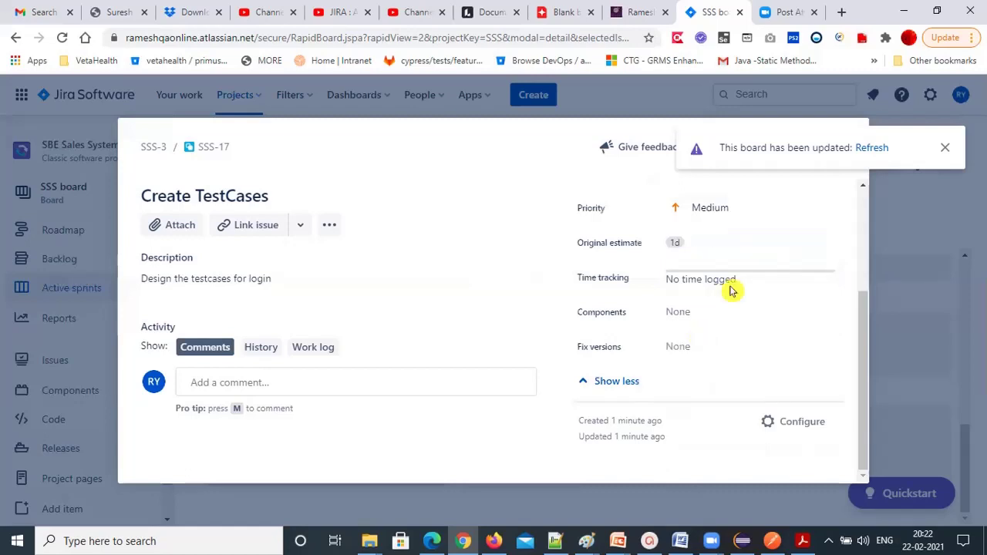
Create a new project component named Login, starting from the Create TestCases sub-task's component choices.
click(716, 327)
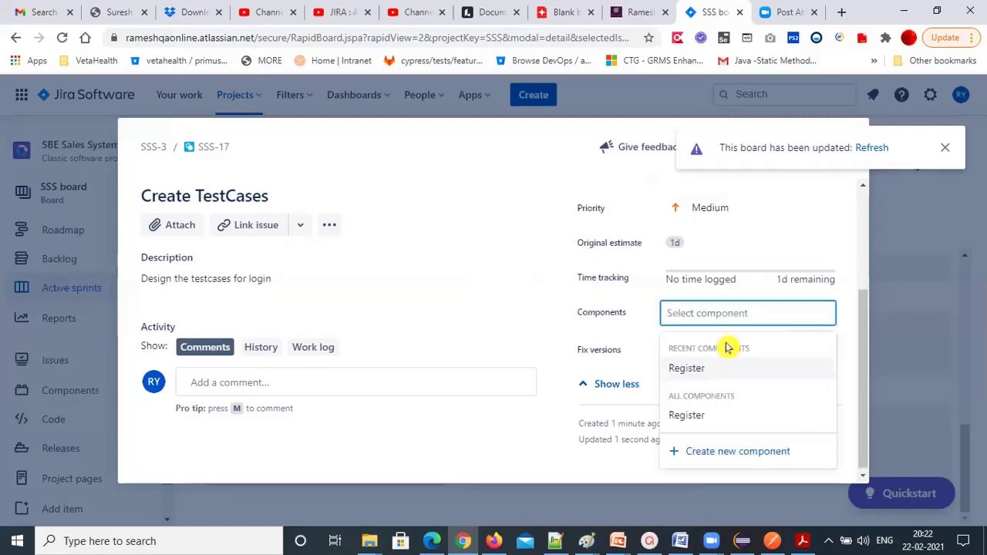
click(703, 454)
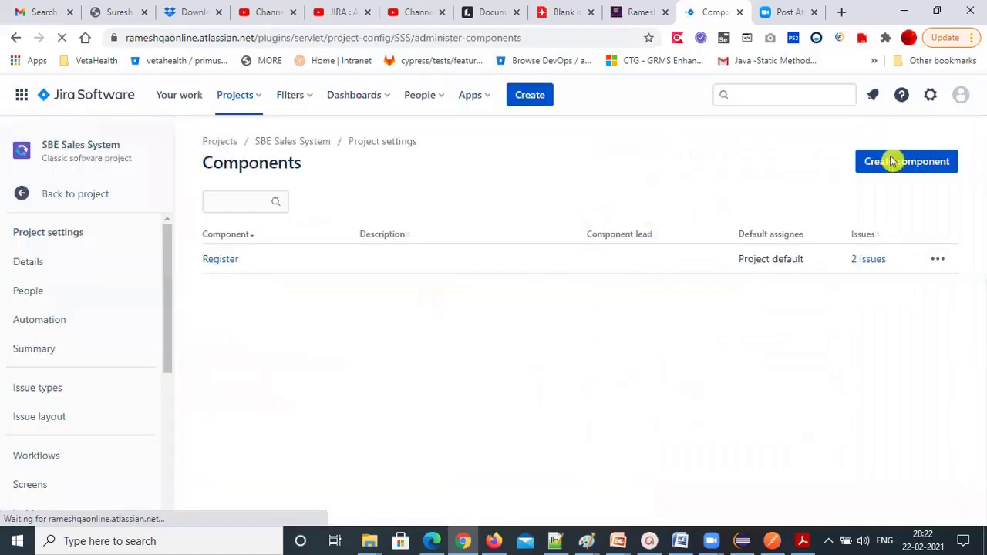
click(891, 163)
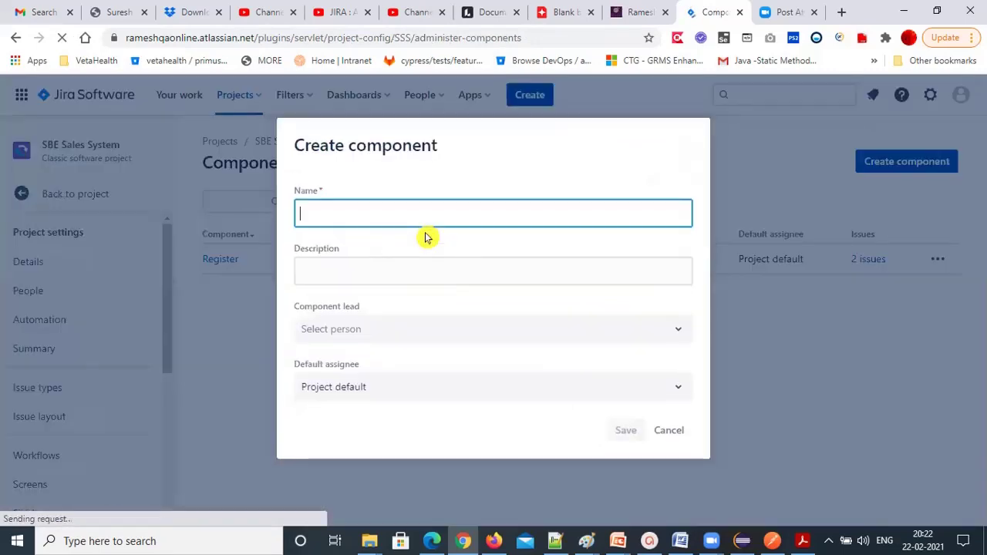
text(Login)
click(624, 431)
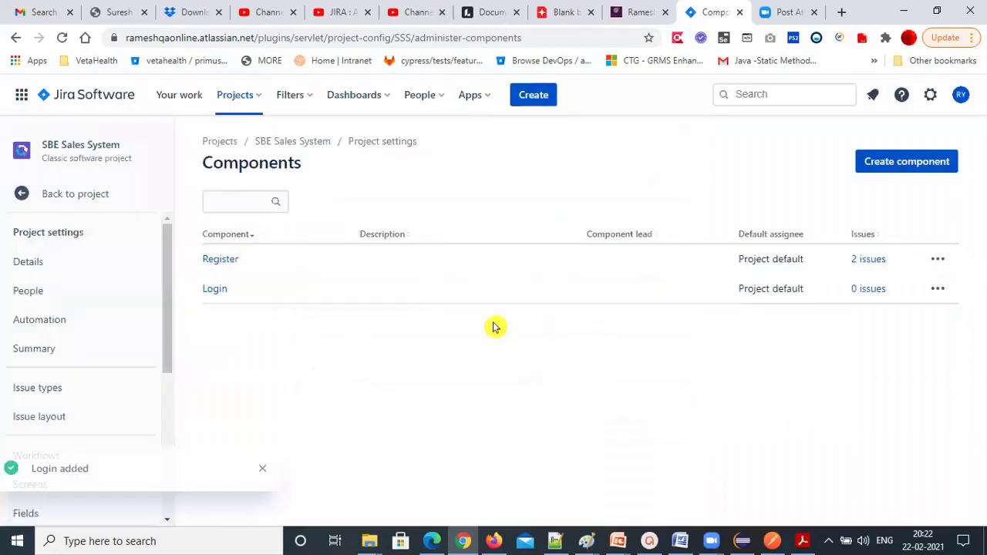
Return to the SSS Sprint 1 board and locate the Create TestCases sub-task under the SSS-US002-Login User story.
click(293, 142)
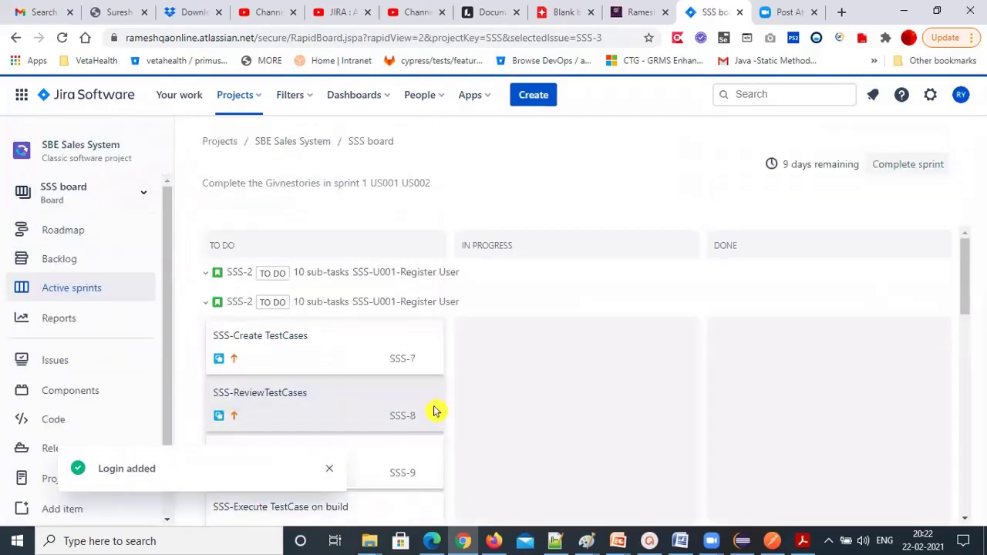
scroll(316, 398, down, 5)
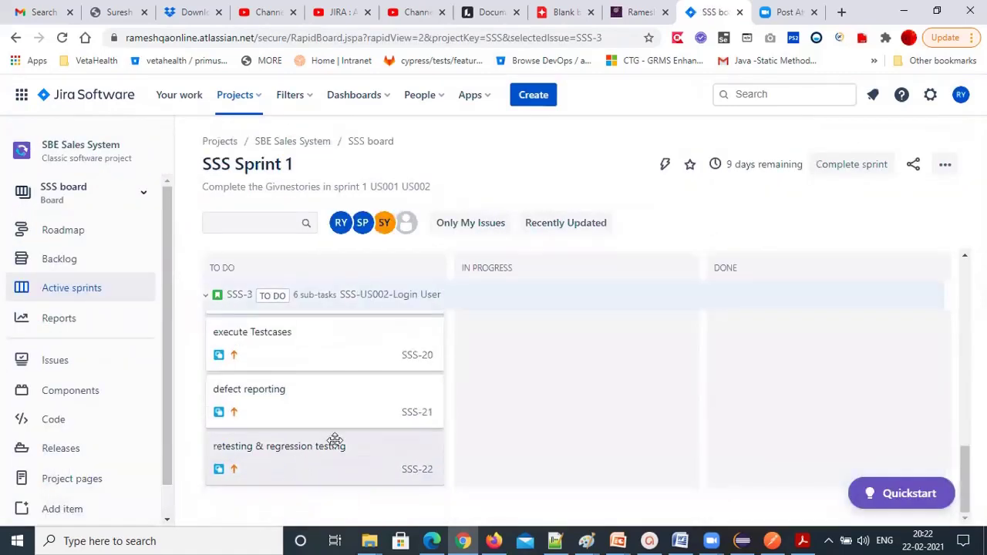
scroll(335, 444, up, 2)
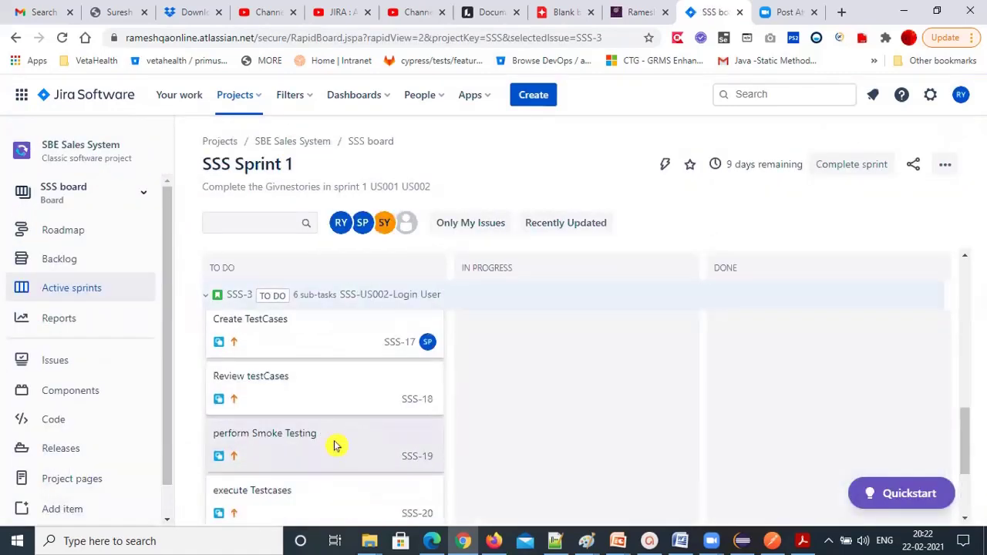
scroll(334, 443, up, 1)
scroll(334, 440, up, 1)
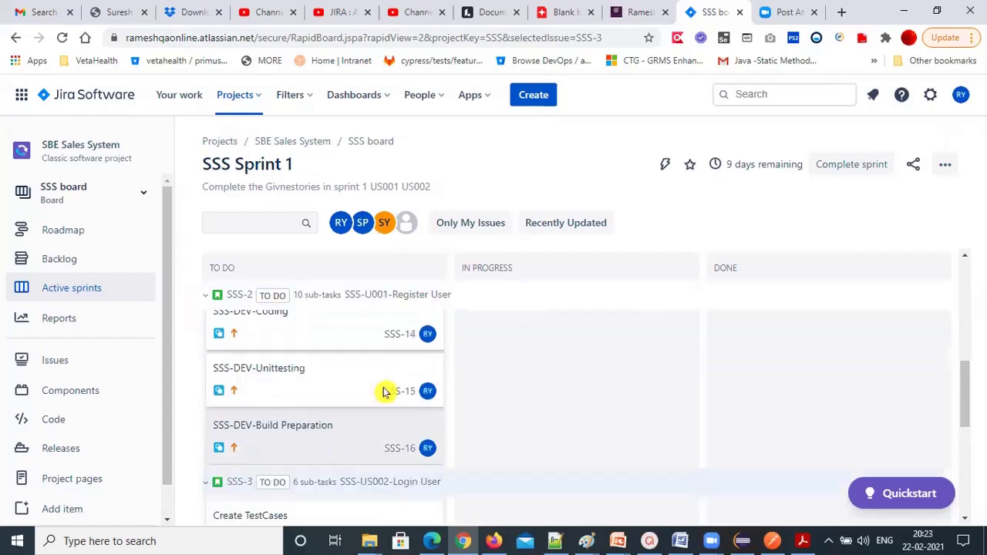
scroll(382, 393, down, 1)
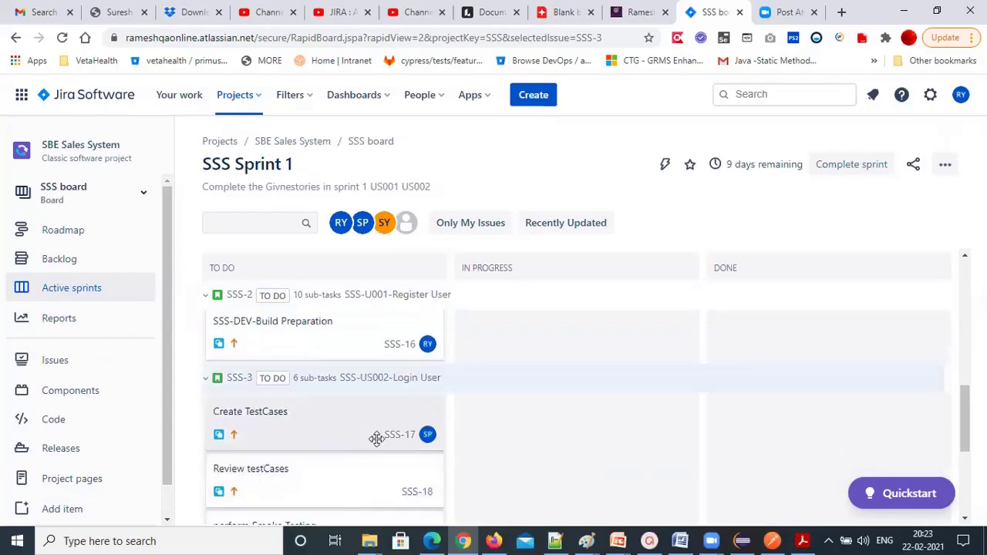
Assign the Review testCases sub-task under the Login User story to the team member with initials SY.
click(276, 472)
click(730, 240)
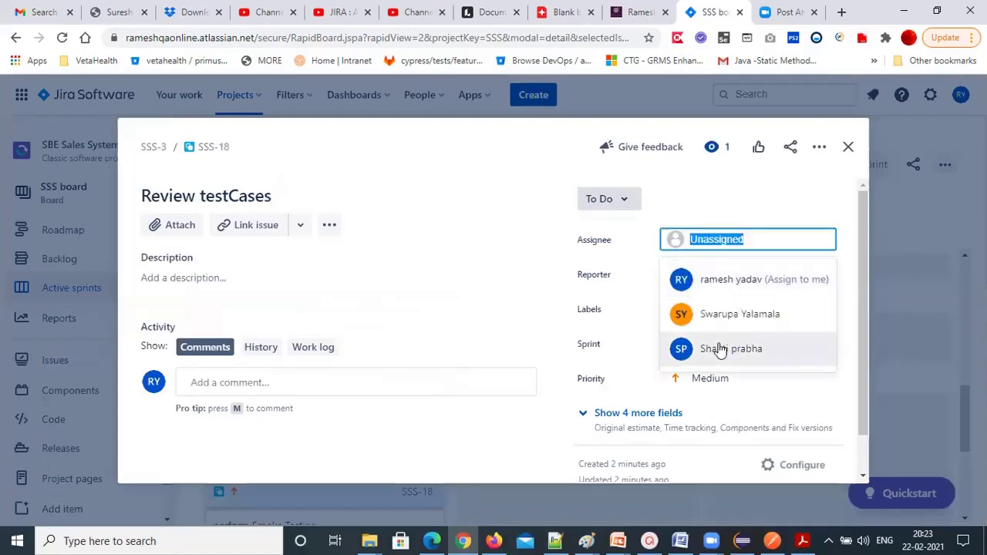
click(720, 349)
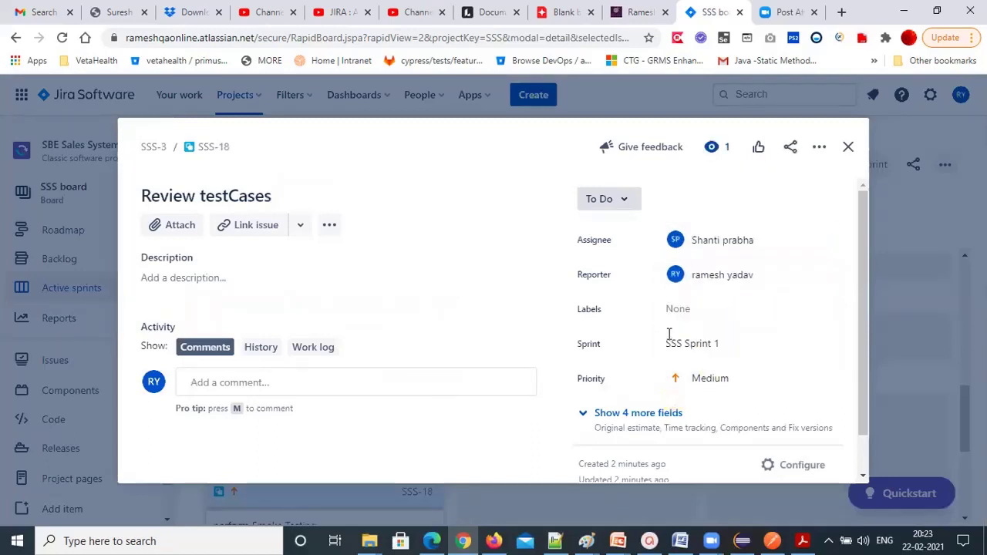
click(727, 239)
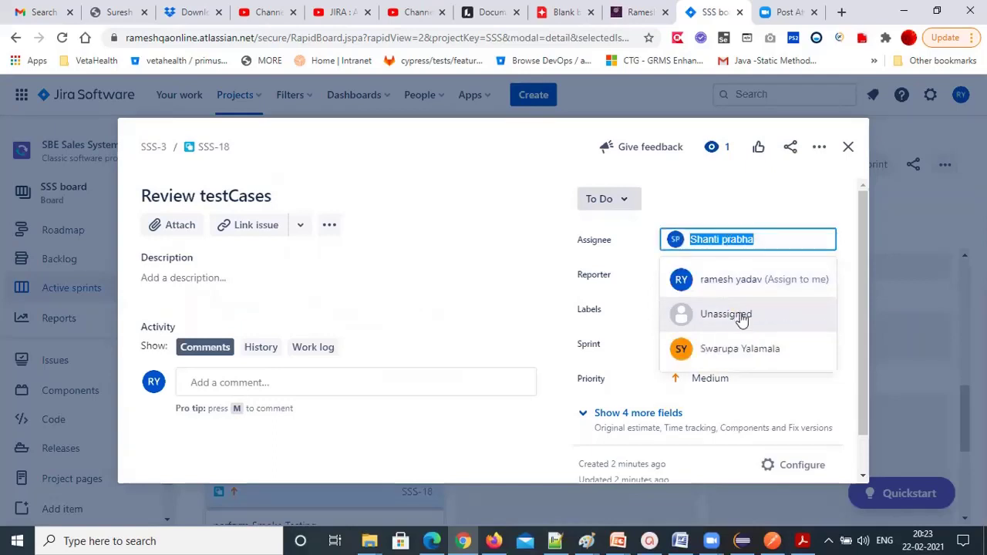
click(738, 351)
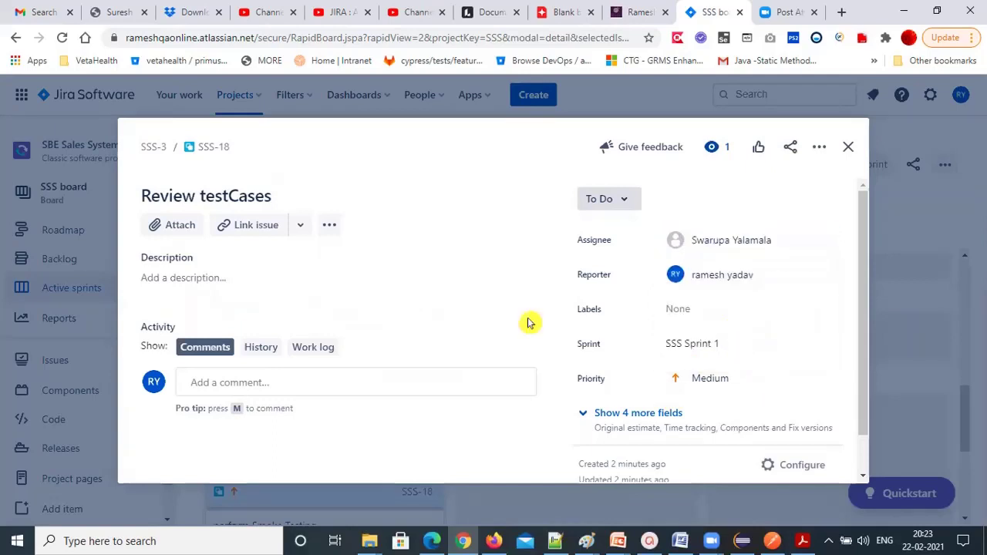
Save the description "Review the Login TestCases" on the Review testCases sub-task.
click(214, 281)
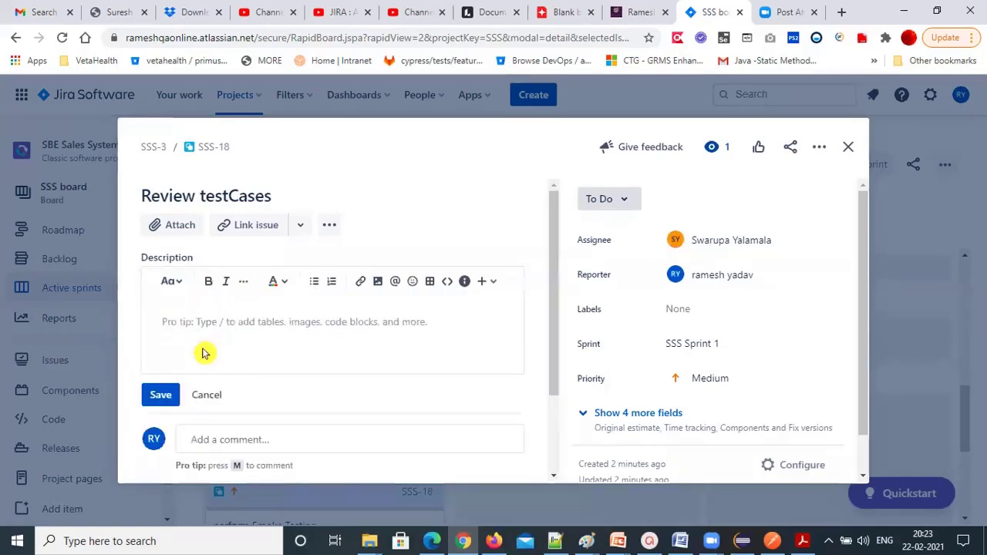
text(Review th)
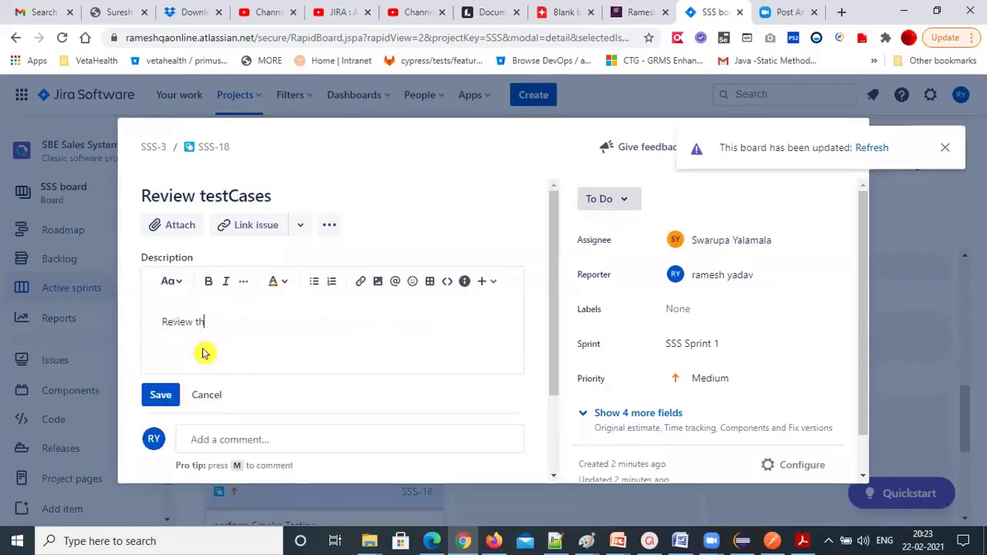
text(e Login TestCases)
click(160, 394)
Set the original estimate of the Review testCases sub-task to 2h.
scroll(646, 365, down, 1)
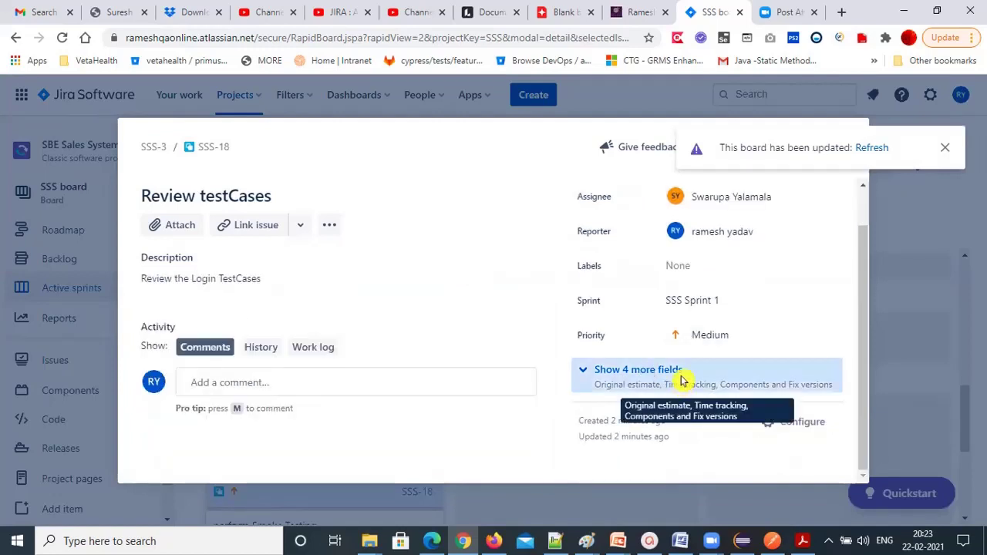
click(680, 370)
click(690, 371)
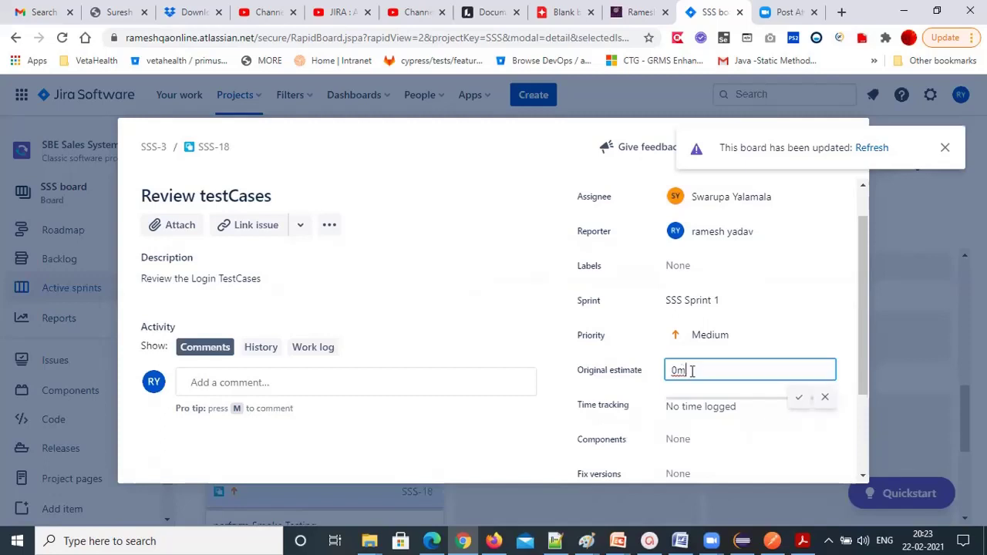
key(BackSpace)
text(2)
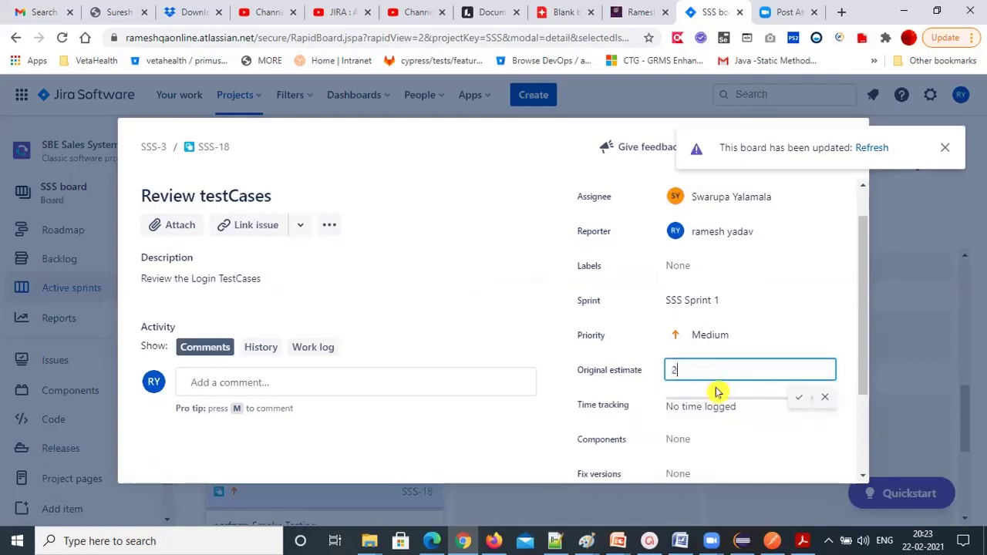
text(h)
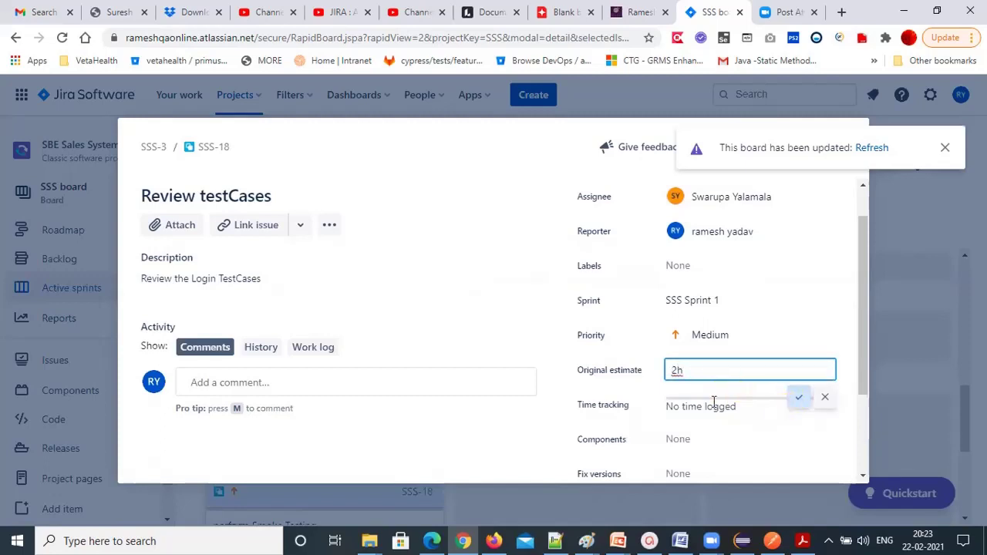
Set the Review testCases sub-task's component to Login and its fix version to SSSV1.0.
scroll(713, 401, down, 2)
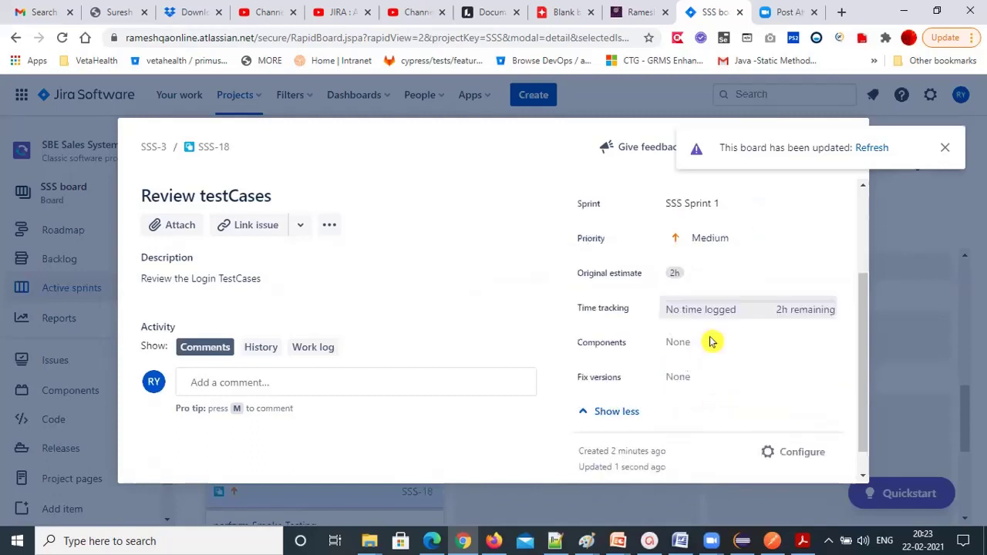
click(686, 333)
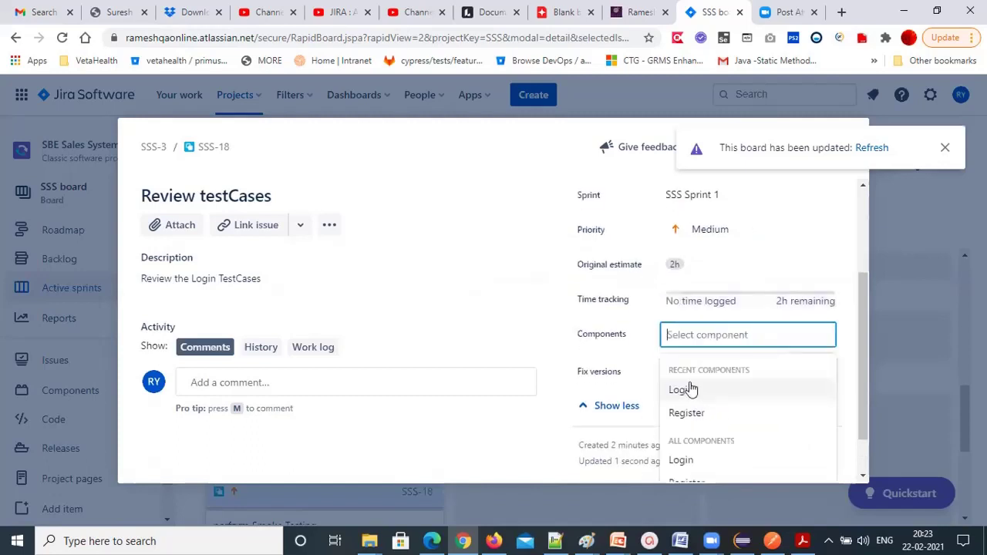
click(681, 390)
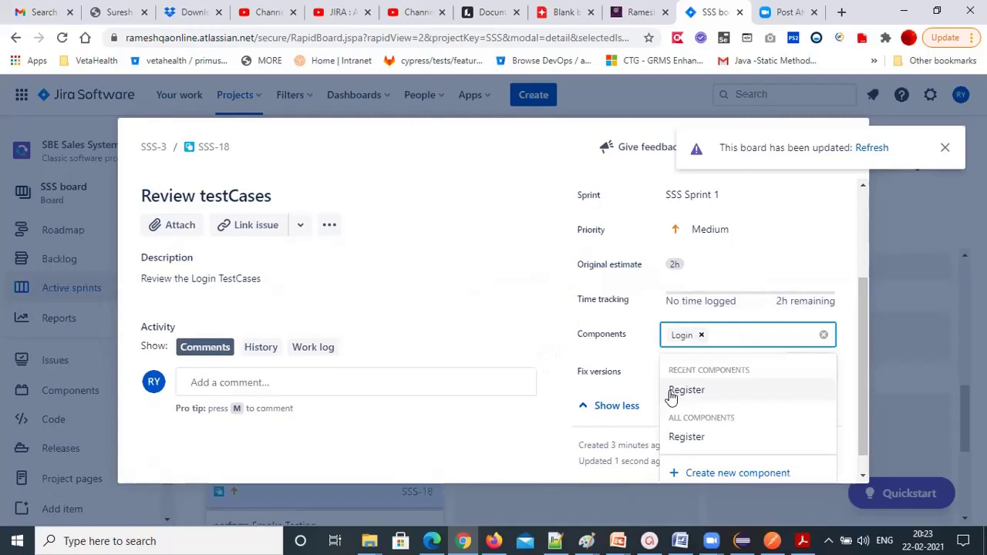
click(474, 368)
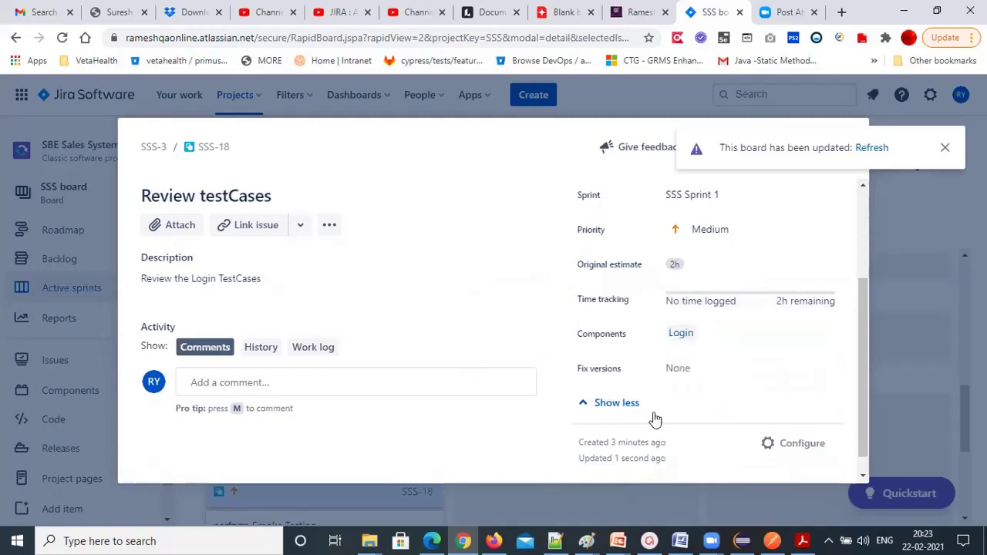
click(710, 382)
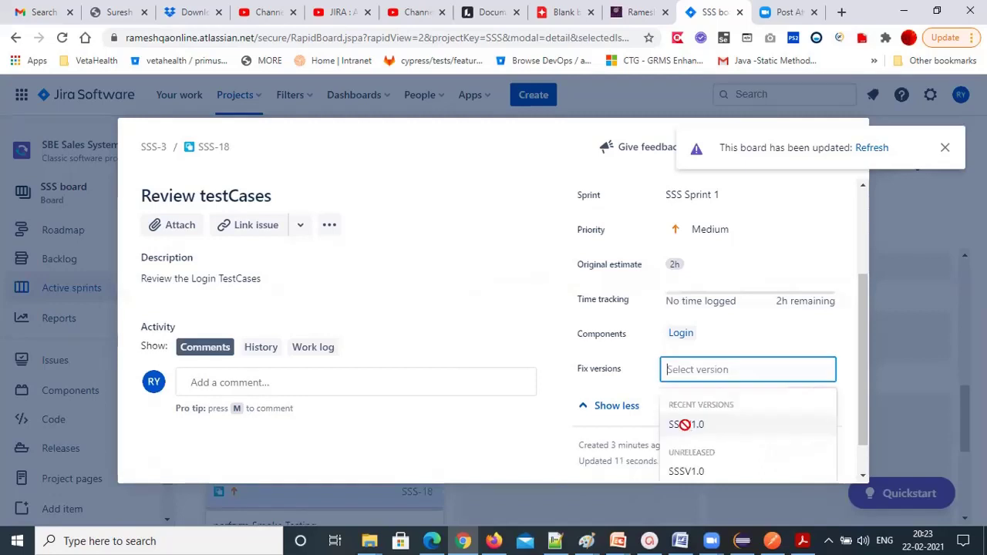
click(684, 424)
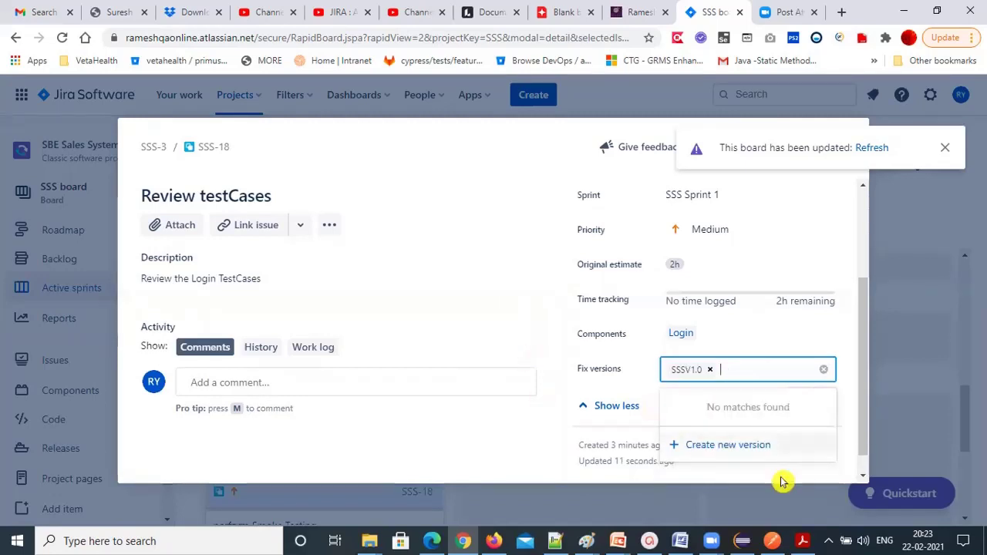
click(809, 460)
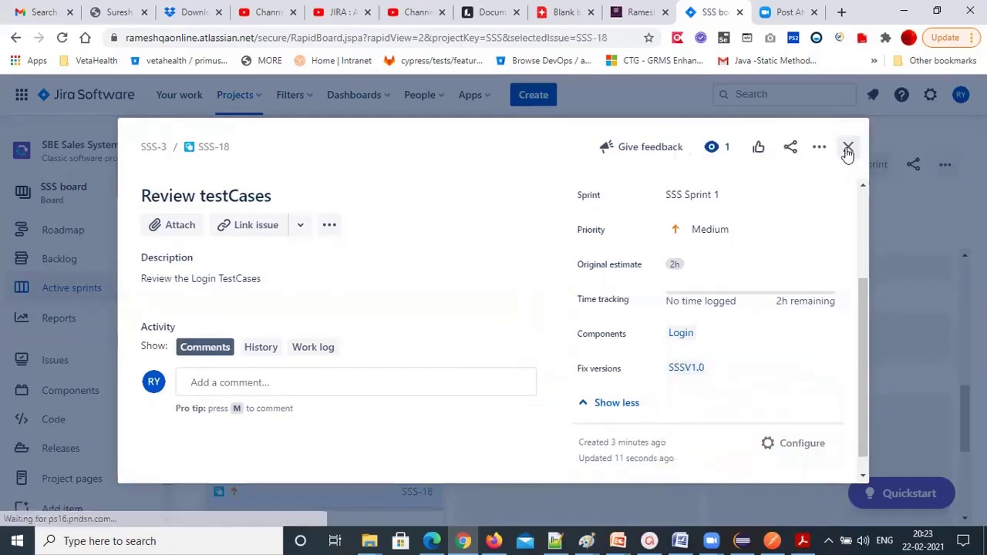
click(847, 150)
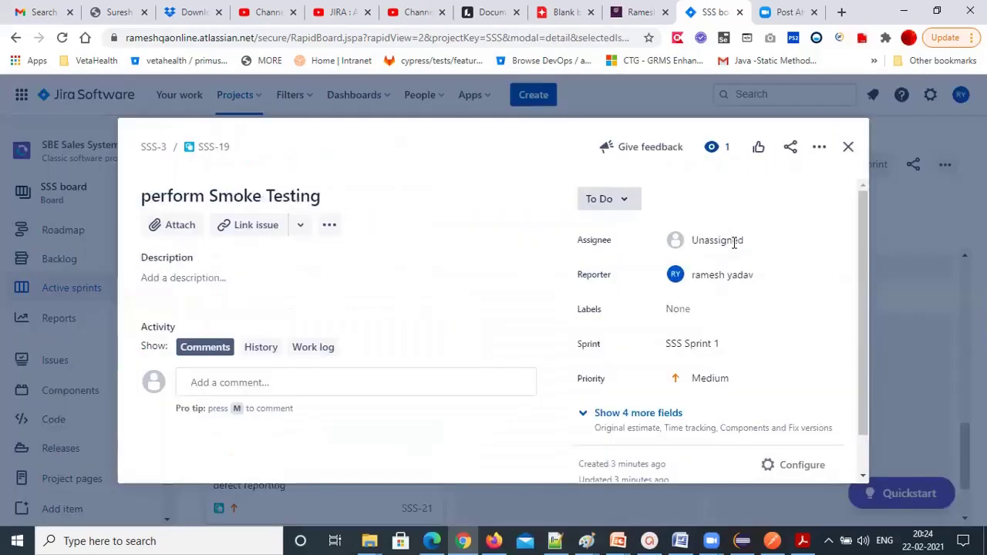
Assign the perform Smoke Testing sub-task to the team member with initials SP and return to the board.
click(734, 242)
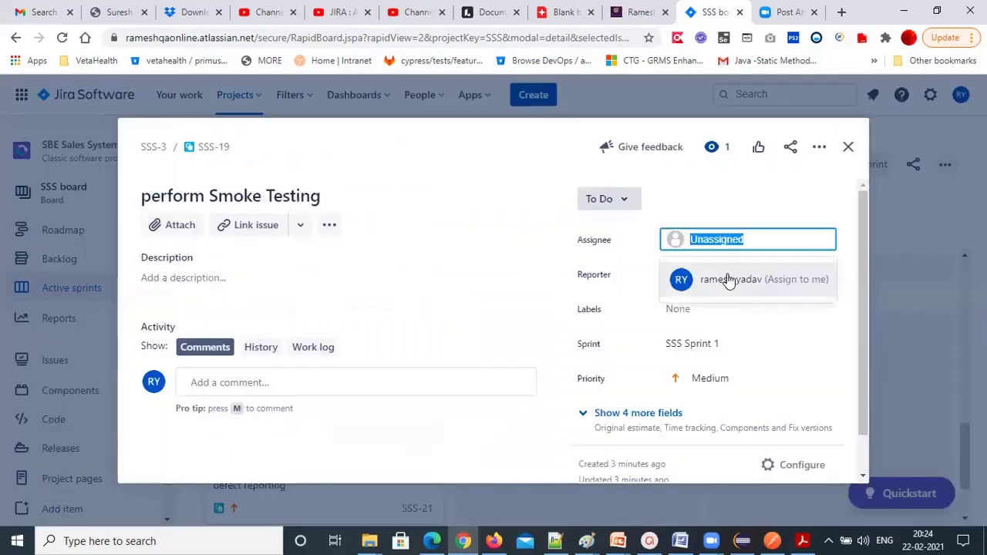
click(728, 349)
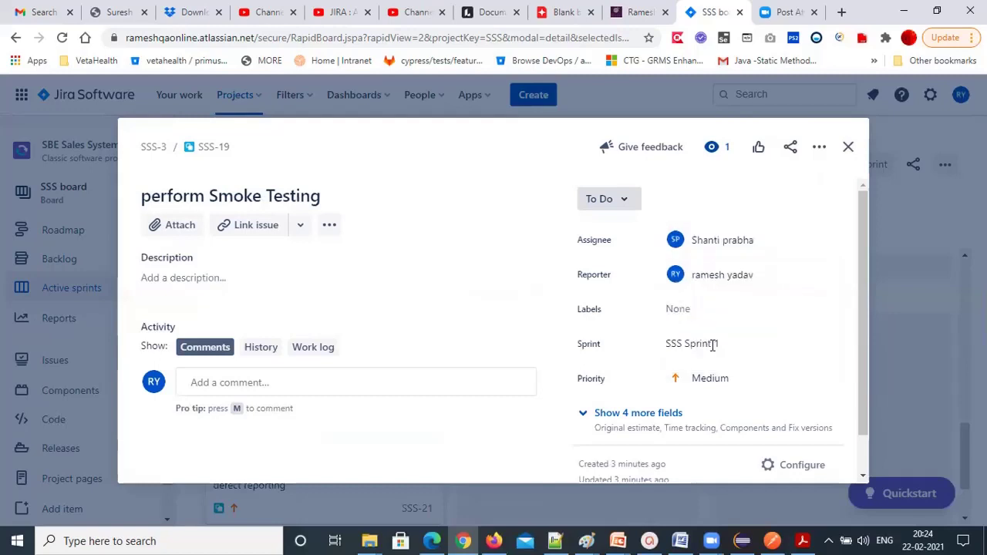
click(847, 148)
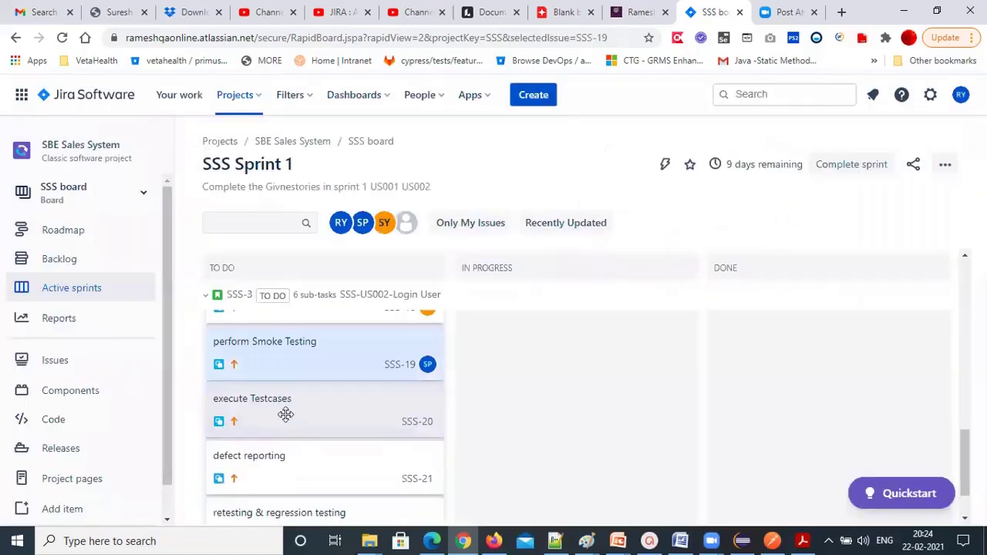
Assign the execute Testcases sub-task to the team member with initials SP and return to the board.
click(267, 399)
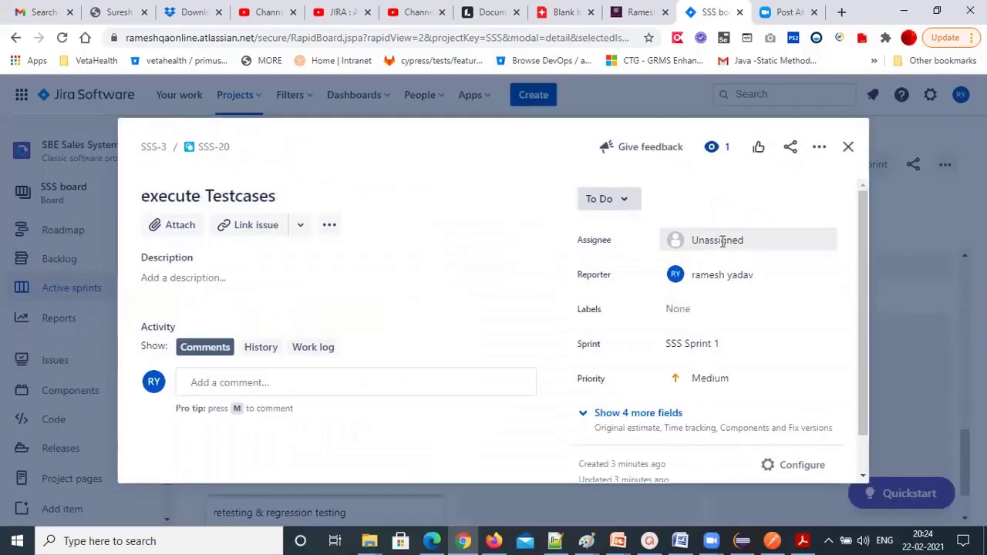
click(723, 240)
key(Down)
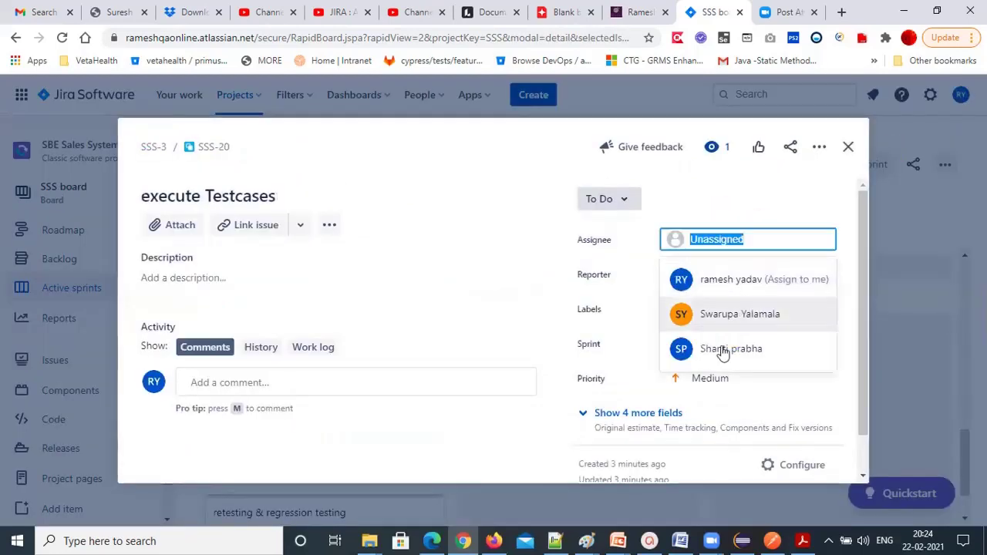
click(722, 351)
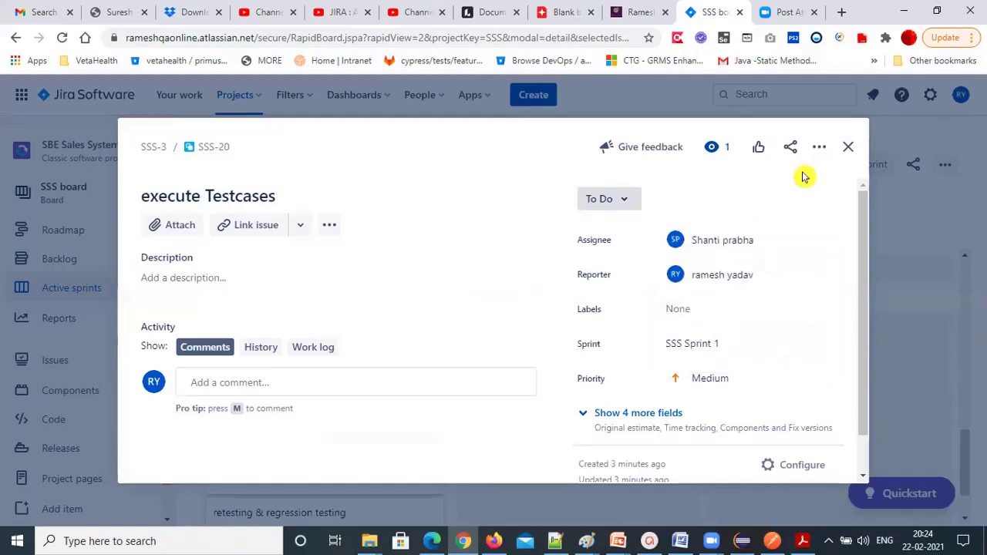
click(847, 151)
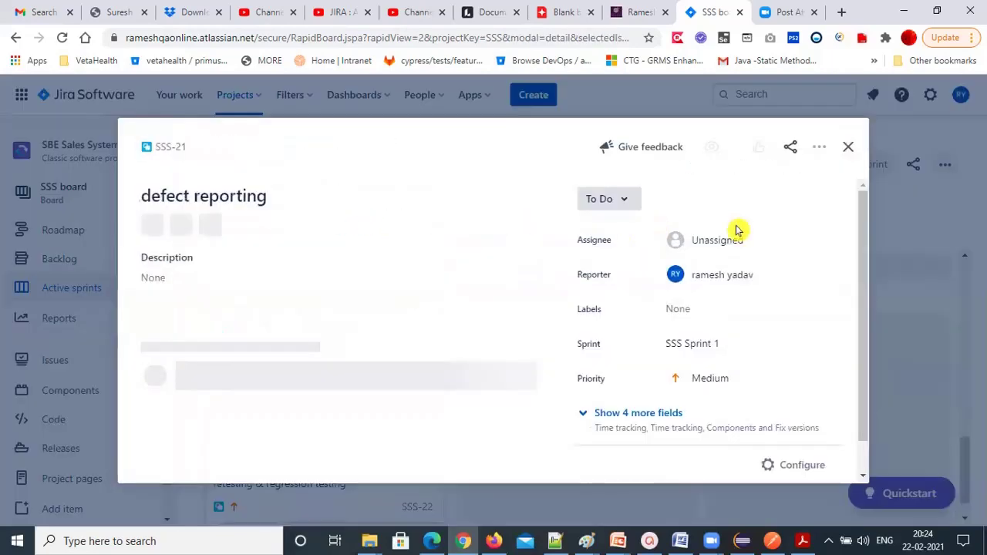
Assign the defect reporting sub-task to the team member with initials SP and return to the board.
click(748, 242)
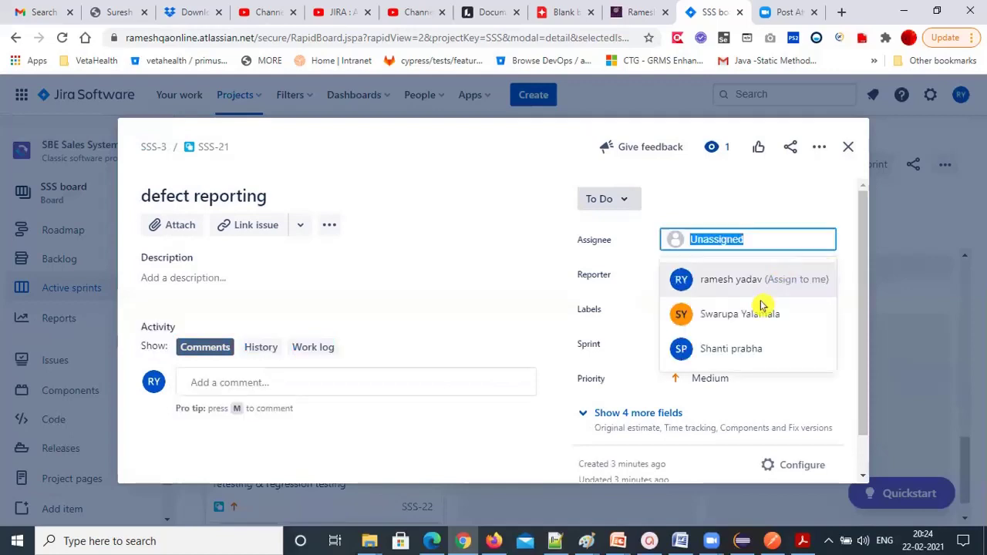
click(733, 350)
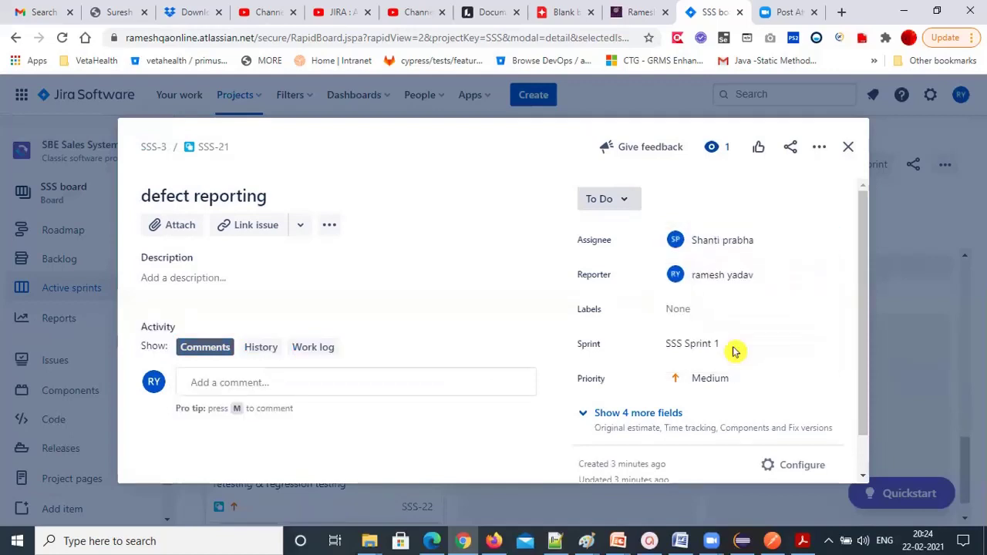
click(850, 147)
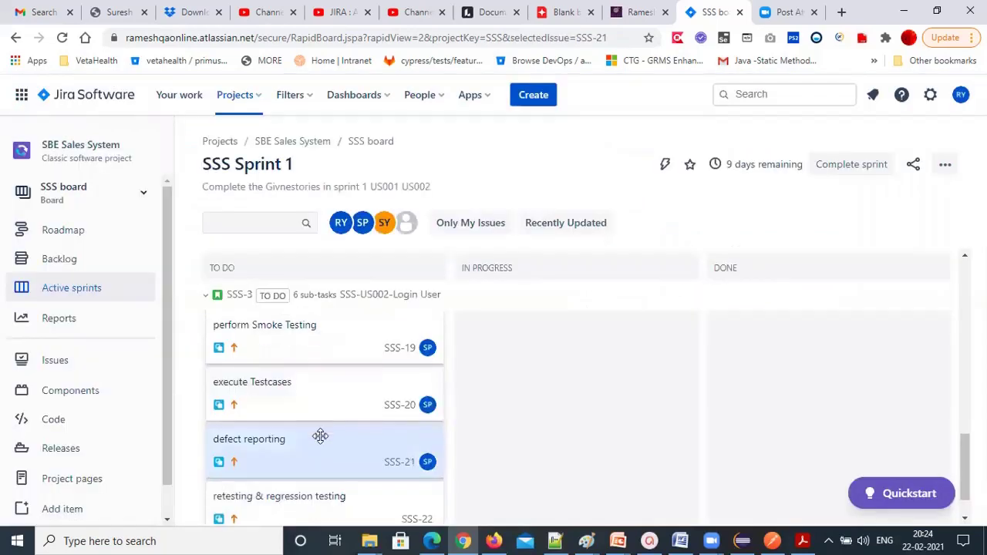
Assign the retesting & regression testing sub-task to the team member with initials SP.
scroll(345, 413, down, 1)
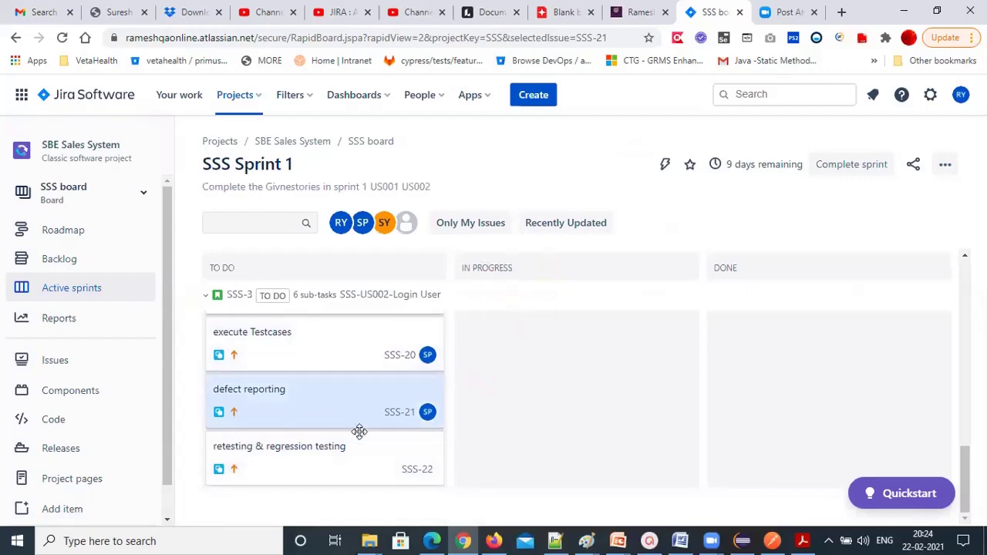
click(375, 455)
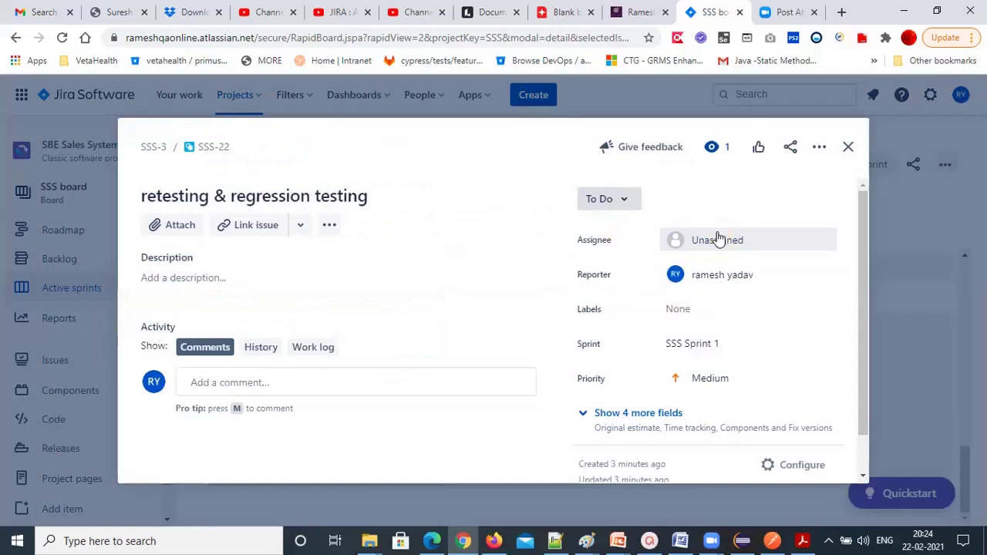
click(719, 242)
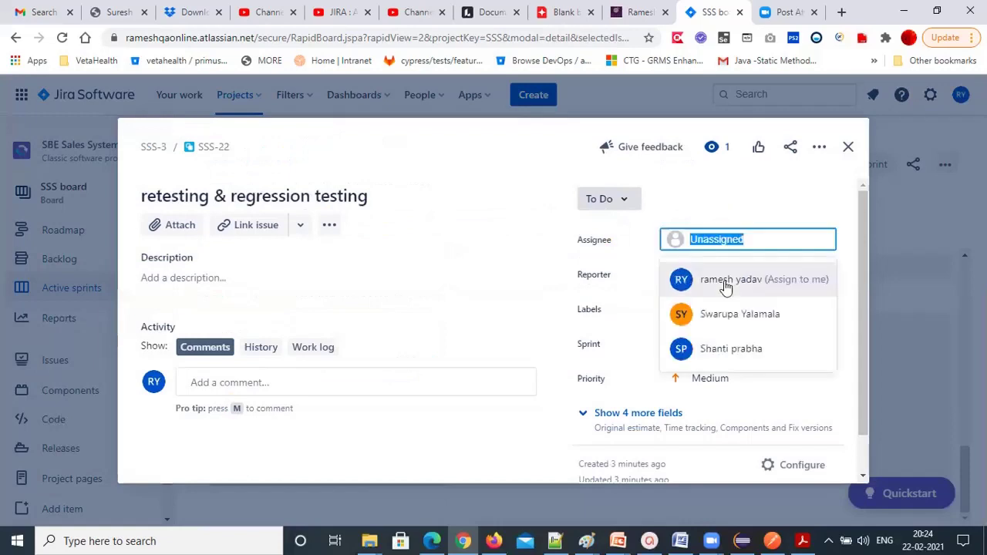
click(708, 352)
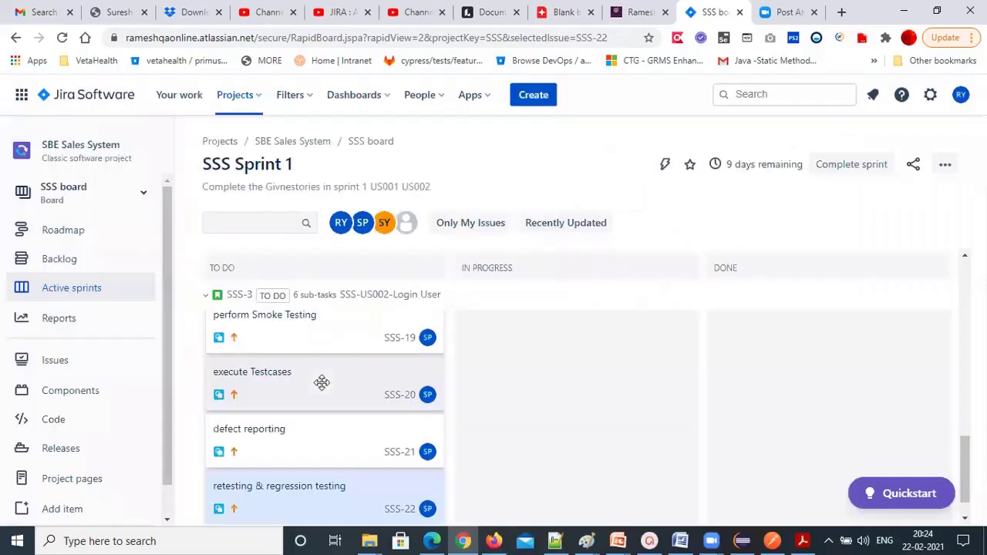
Move the SSS-Create TestCases sub-task of the SSS-U001-Register User story from To Do to In Progress.
scroll(321, 382, up, 10)
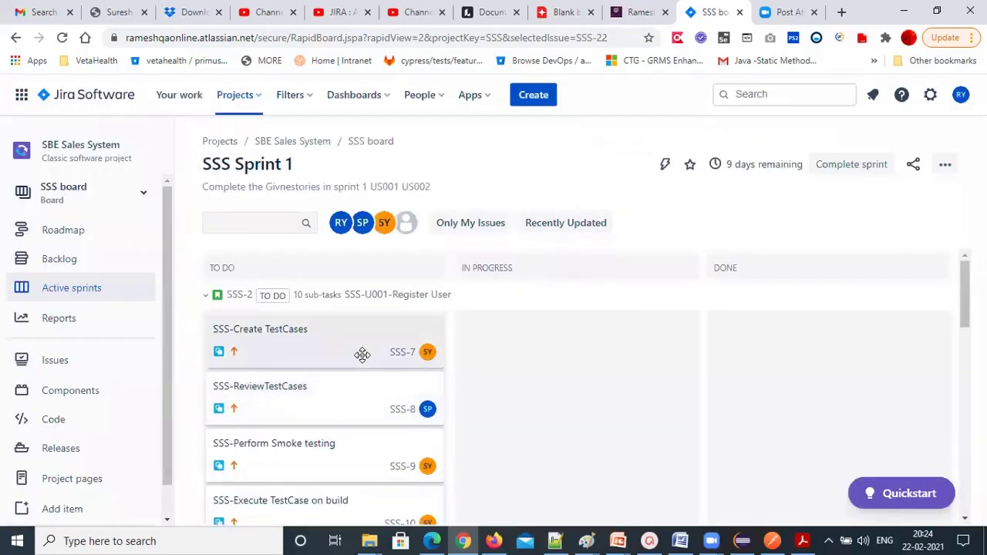
drag(304, 331, 499, 339)
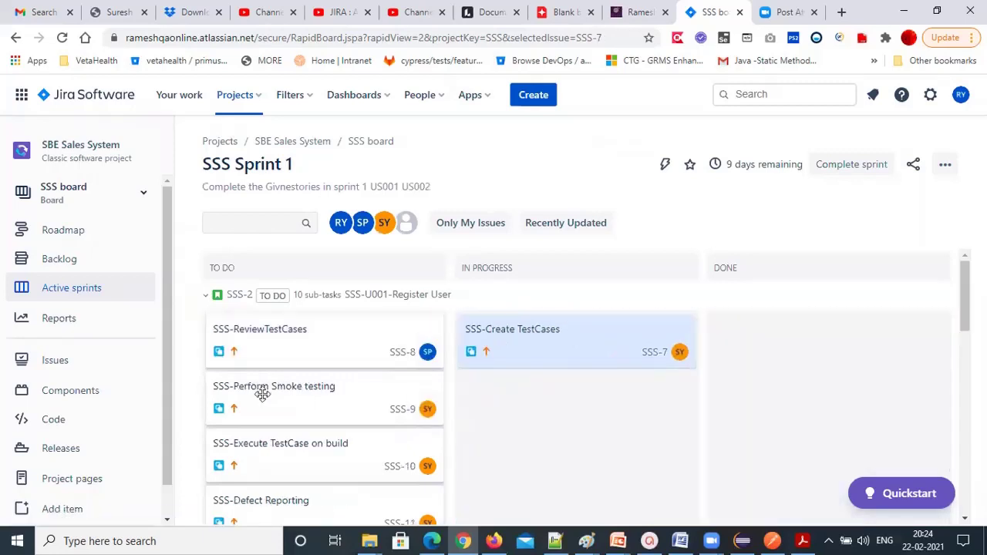
scroll(262, 395, down, 5)
scroll(262, 395, down, 5)
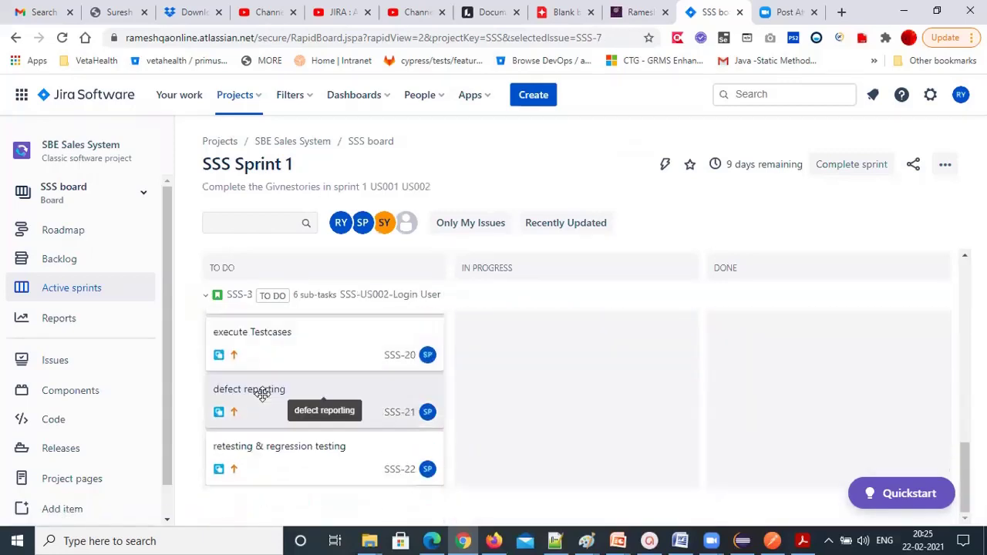
Move the Login User story's Create TestCases sub-task to In Progress, and check the status of the Register User story's SSS-Create TestCases sub-task.
scroll(261, 393, up, 4)
scroll(255, 408, up, 1)
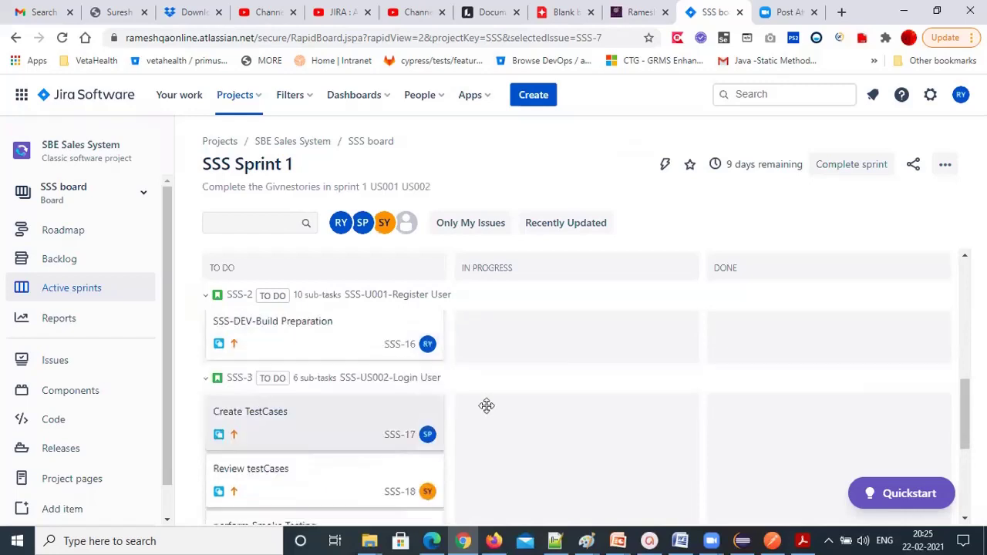
drag(546, 404, 517, 440)
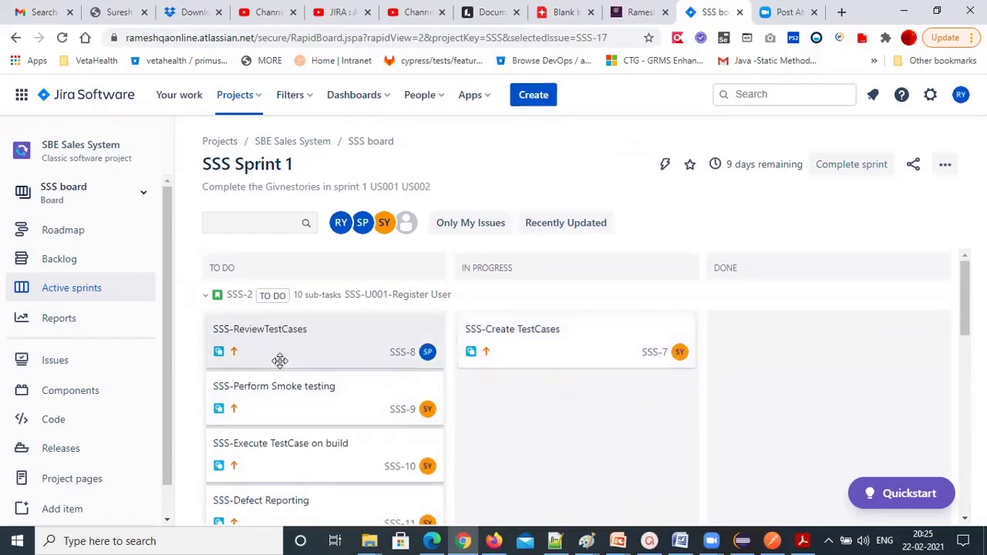
click(551, 329)
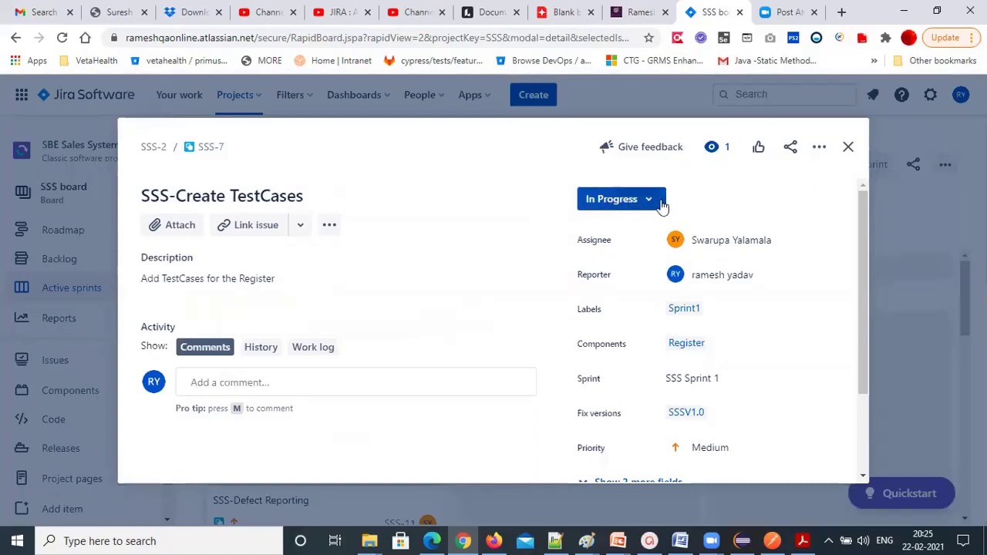
click(848, 148)
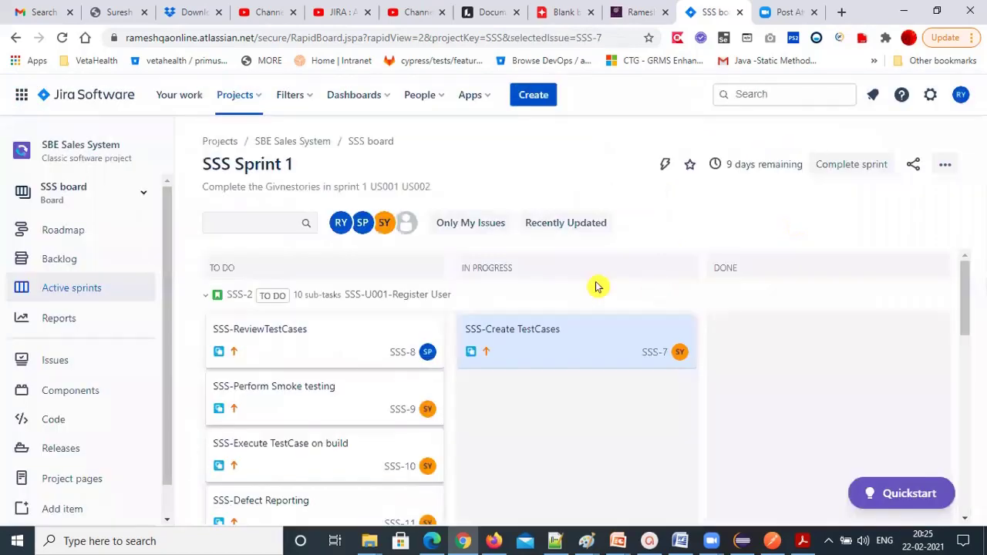
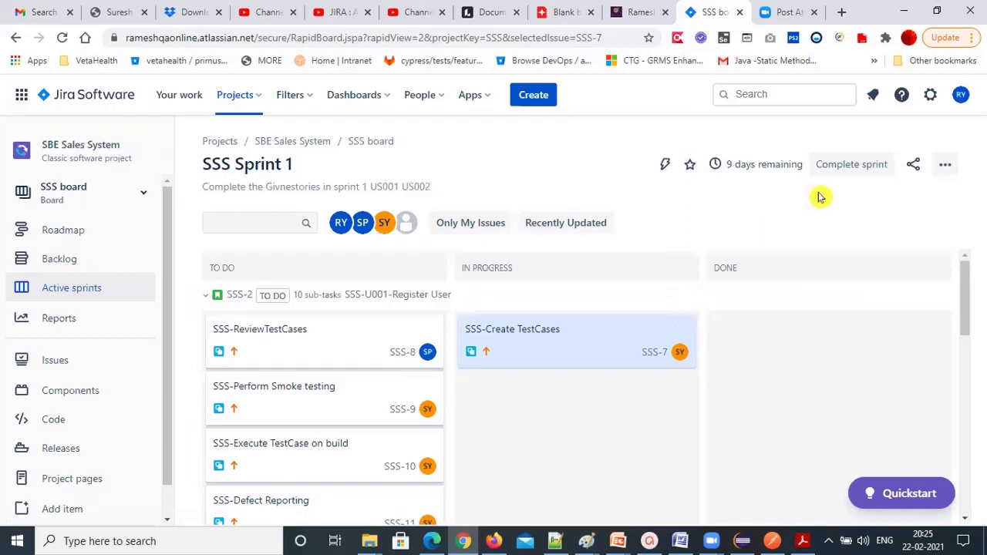
Open the SSS board's settings and review its general and filter configuration.
click(946, 166)
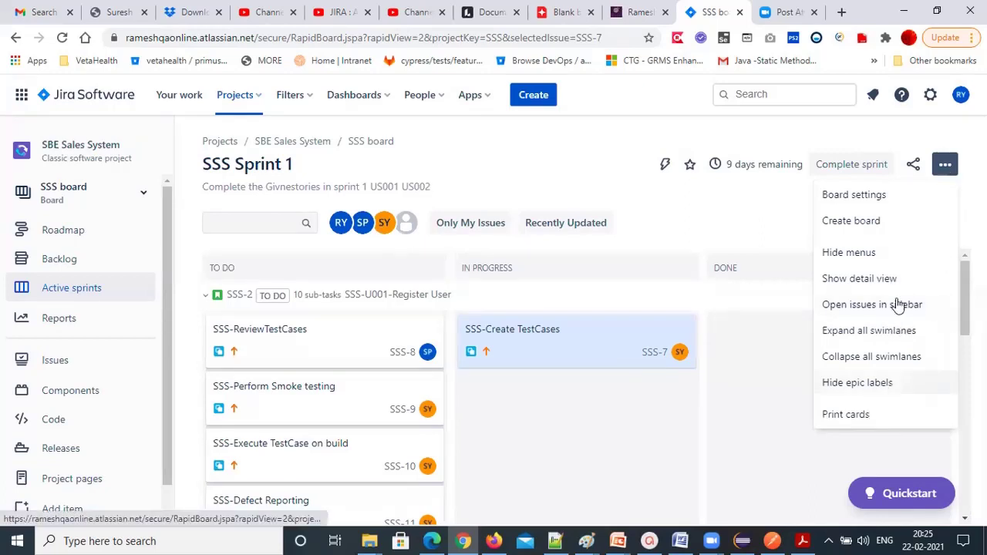
click(871, 199)
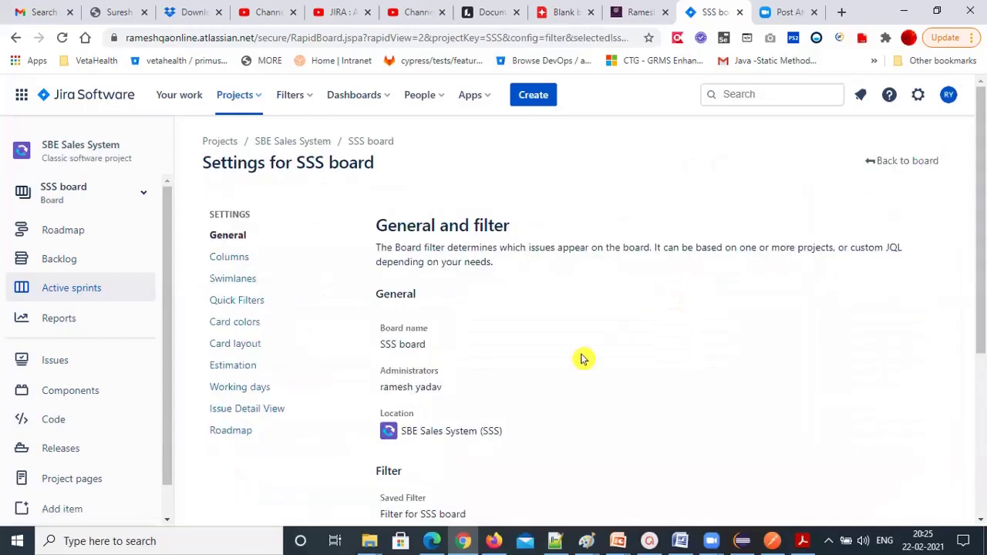
scroll(582, 358, down, 1)
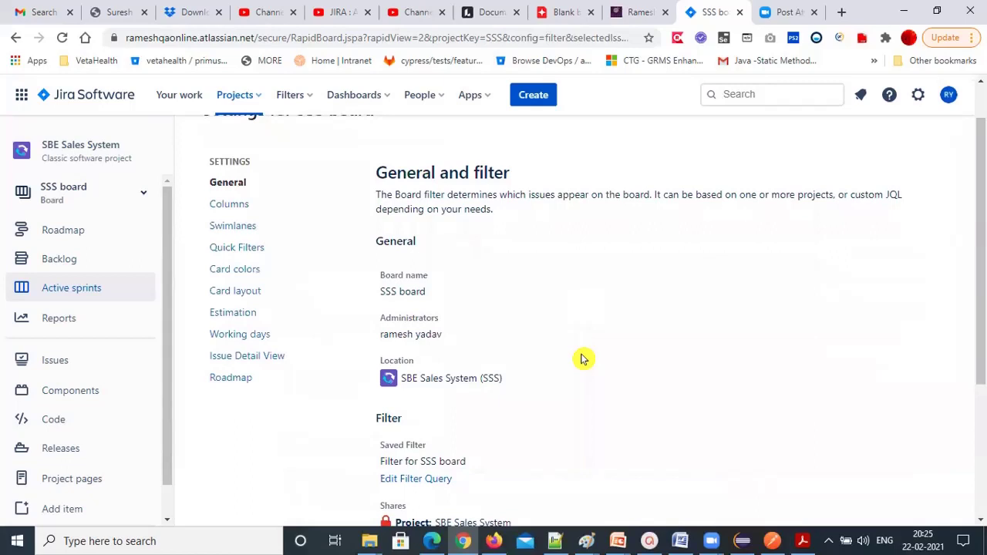
scroll(582, 359, down, 2)
scroll(582, 358, down, 1)
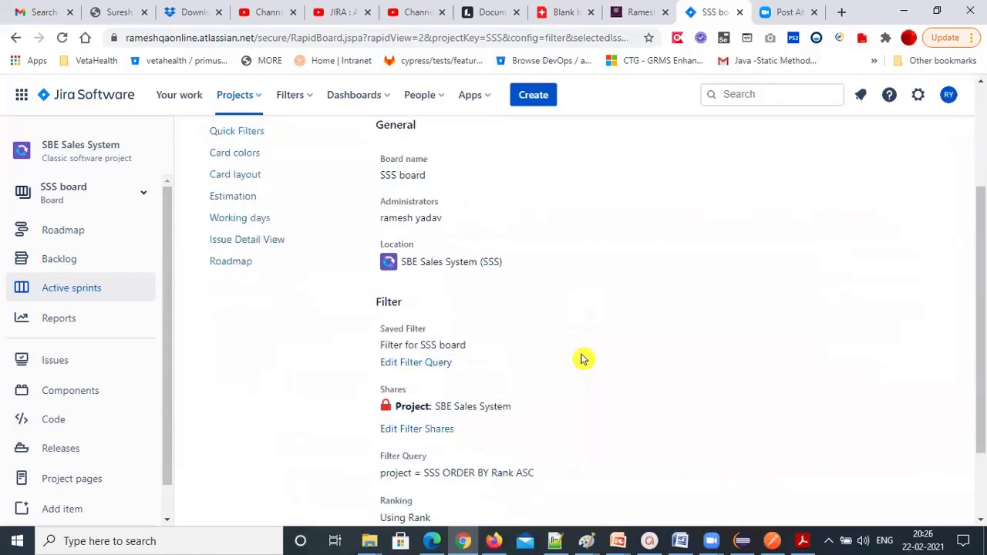
scroll(582, 359, down, 2)
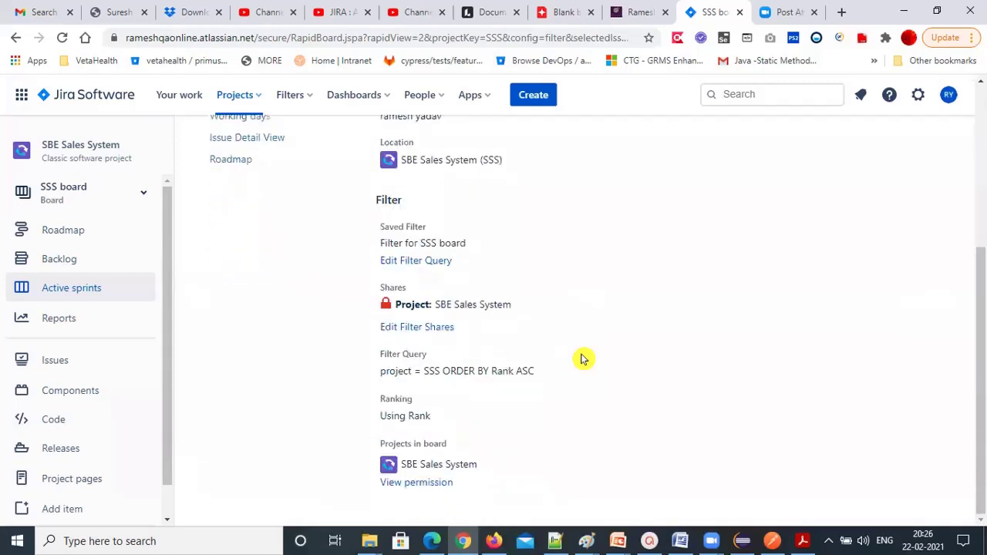
scroll(463, 339, up, 3)
scroll(254, 268, up, 3)
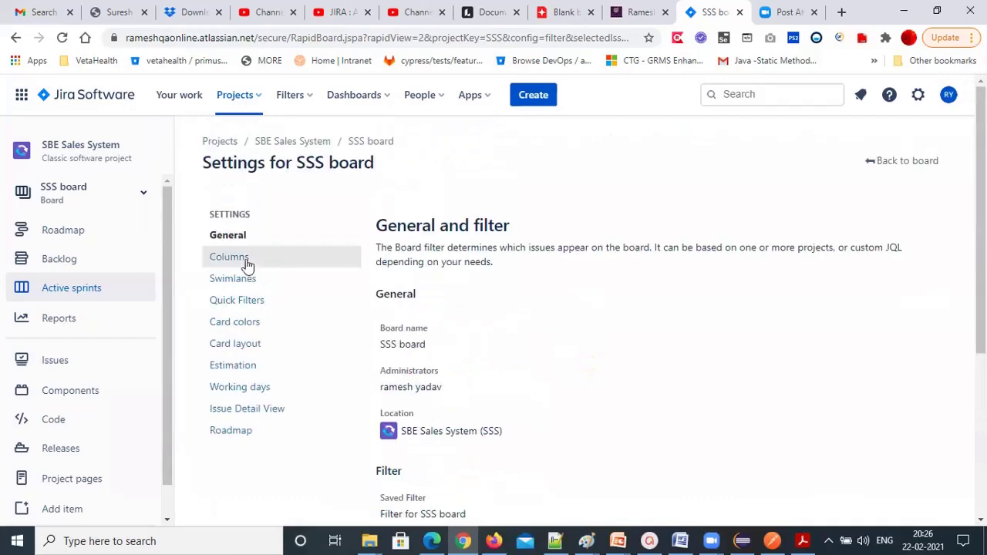
Add a column named Review with the In Progress category in the board's column management settings.
click(247, 265)
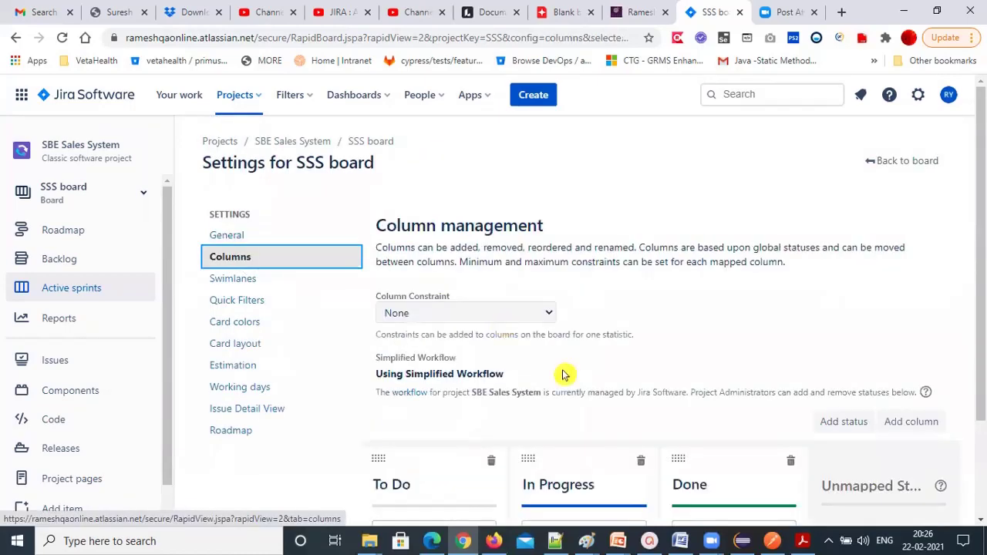
scroll(599, 370, down, 2)
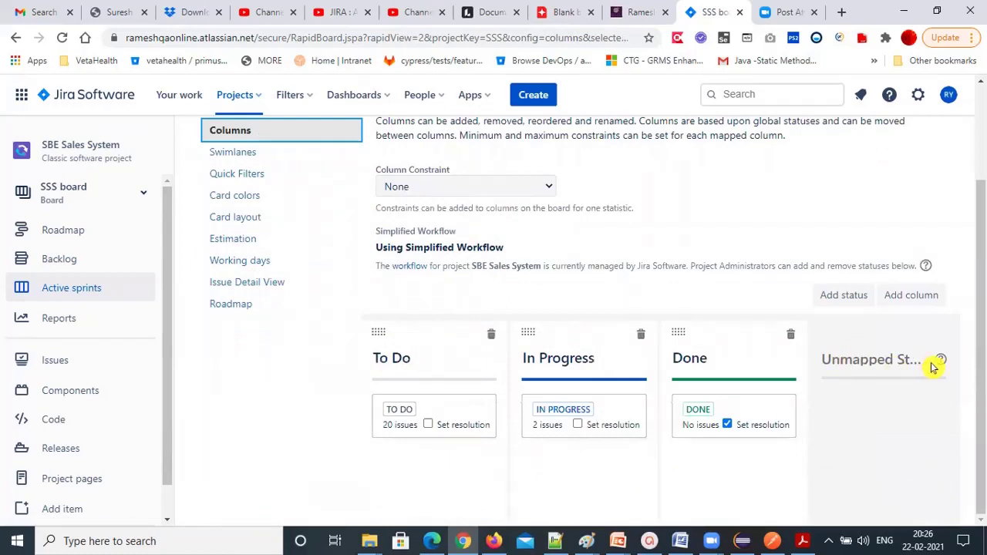
mouse_move(934, 364)
click(899, 304)
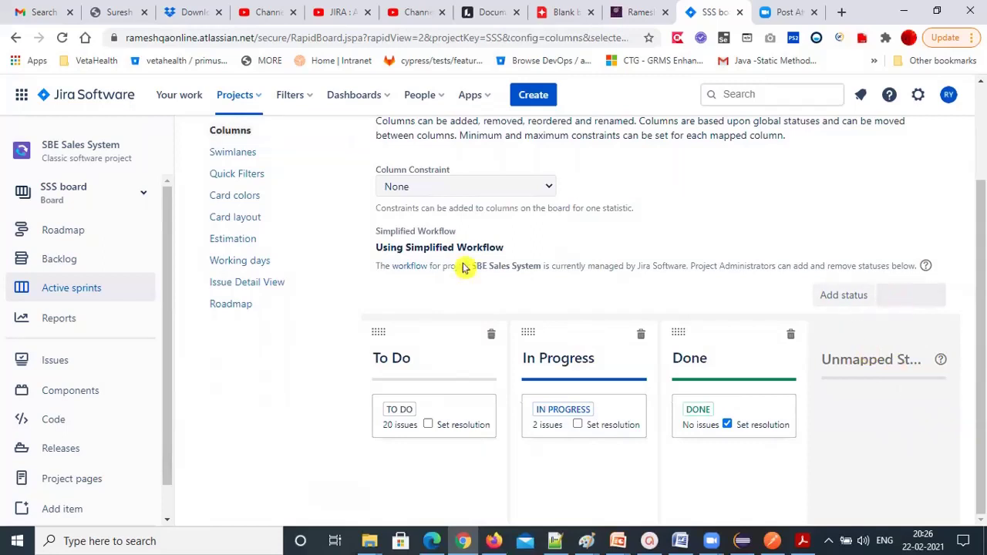
text(R)
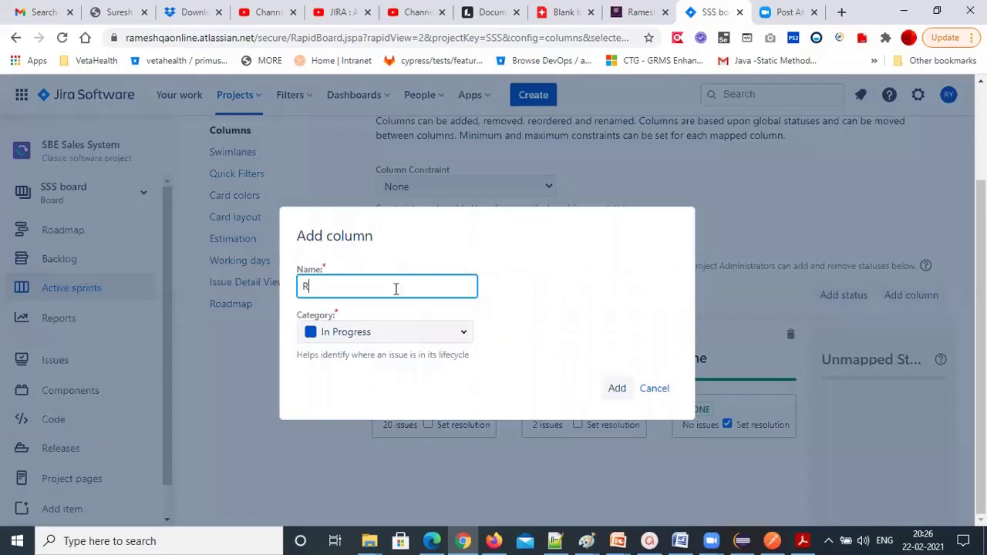
text(eview)
click(617, 389)
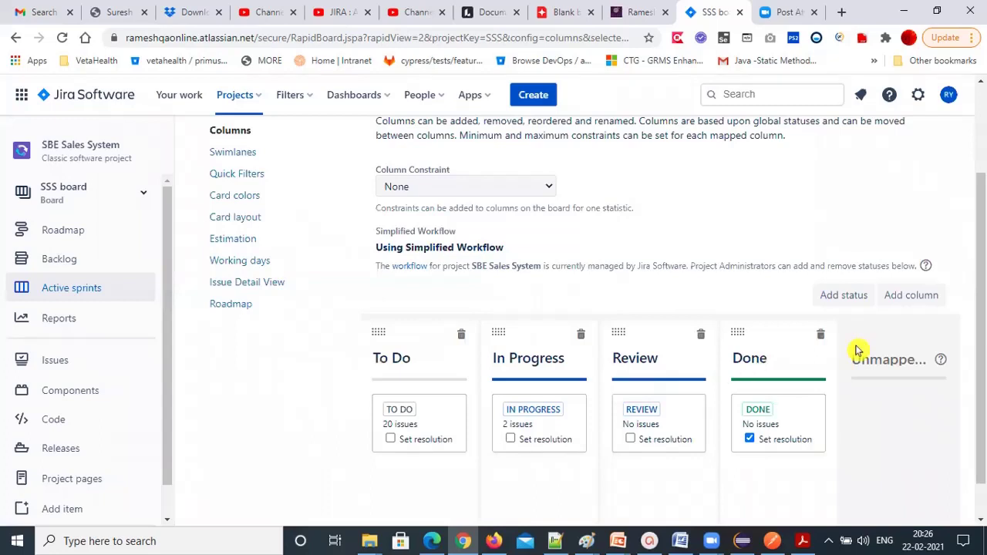
Add a column named InTesting to the SSS board.
click(896, 293)
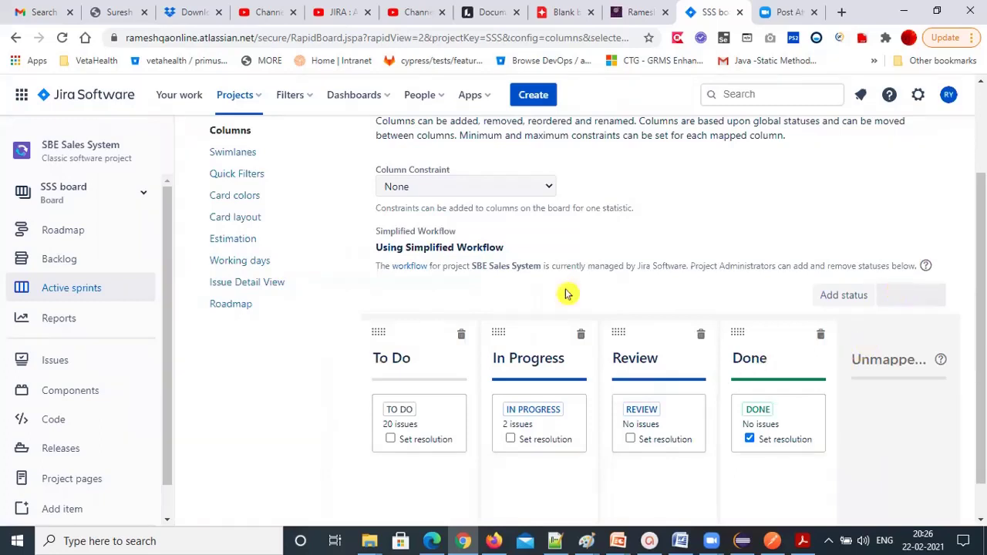
text(InTesting)
click(616, 389)
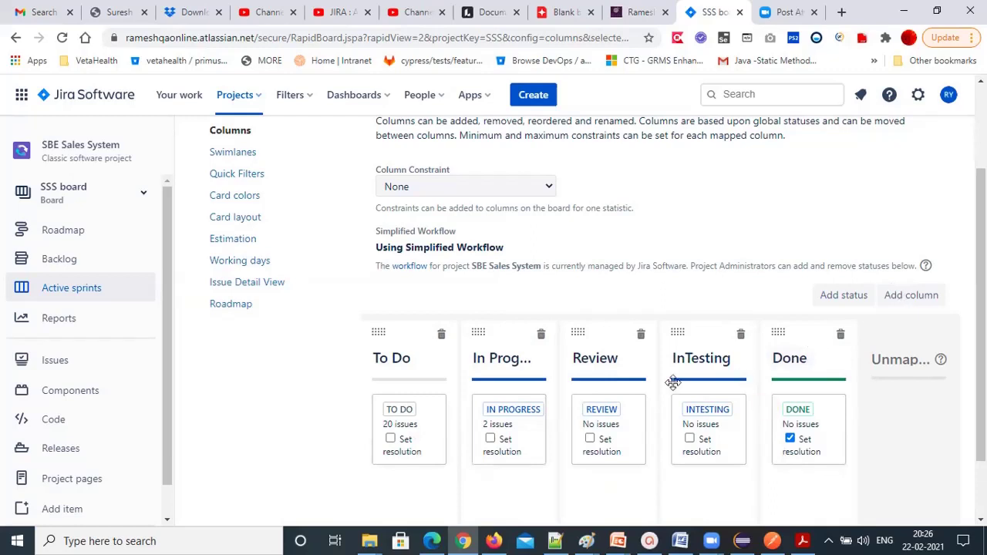
Add a column named DevCompleted to the SSS board and place it between In Progress and Review.
click(912, 299)
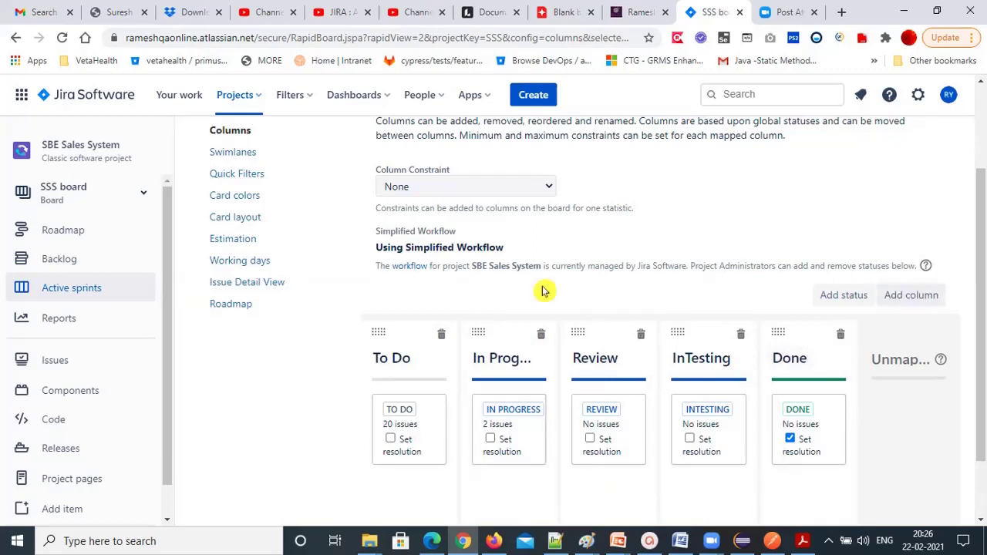
text(Dev)
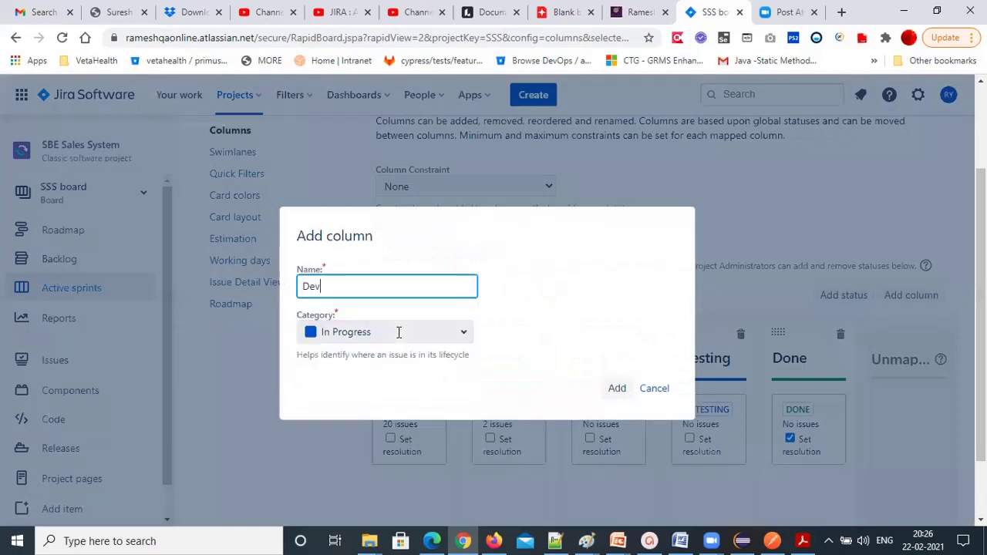
text(Completed)
click(617, 390)
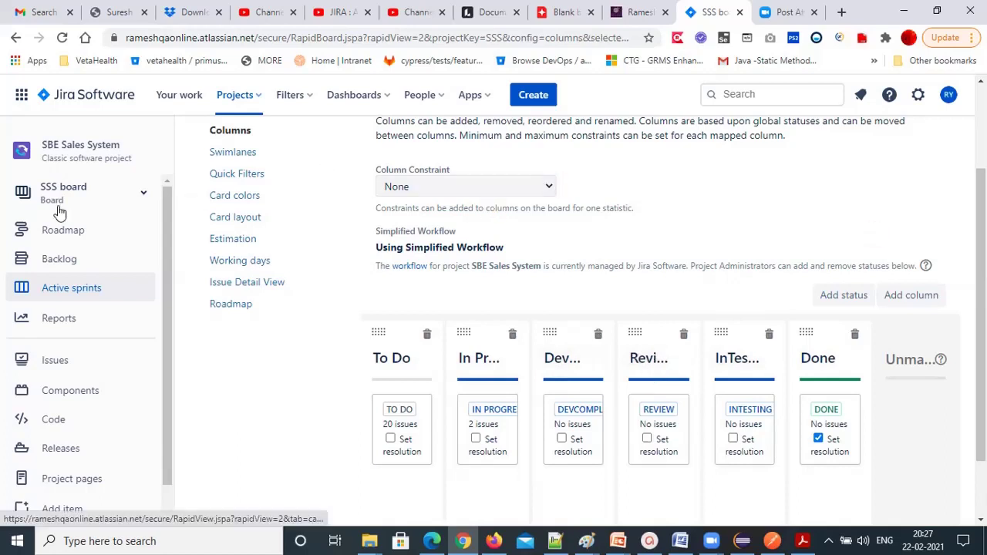
Return to the SBE Sales System project's SSS Sprint 1 board by way of the projects list.
click(144, 192)
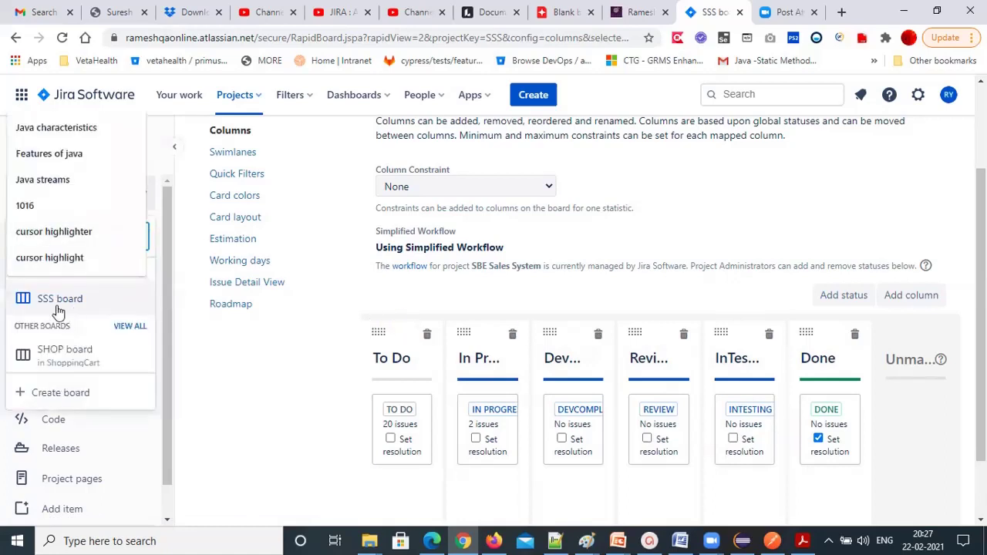
click(58, 353)
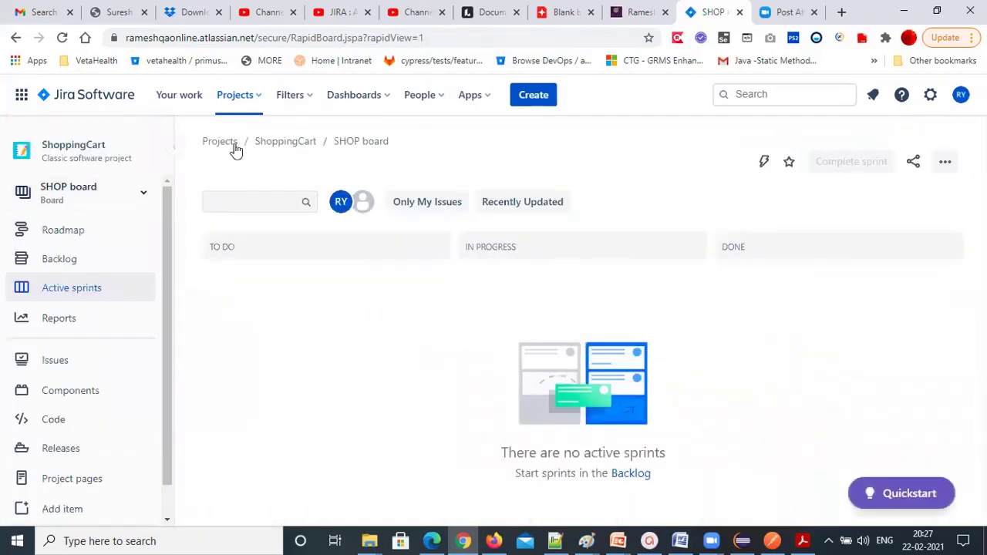
click(235, 149)
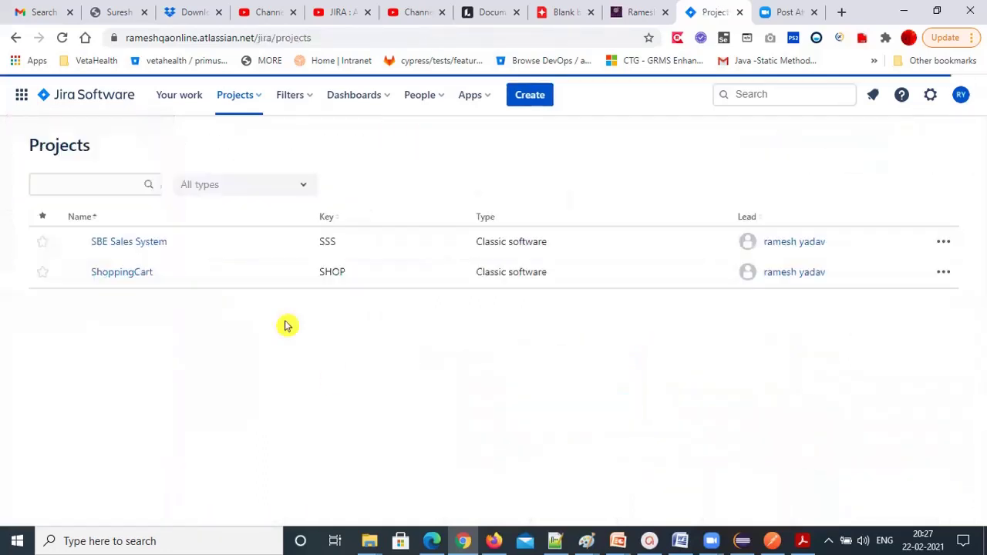
click(131, 244)
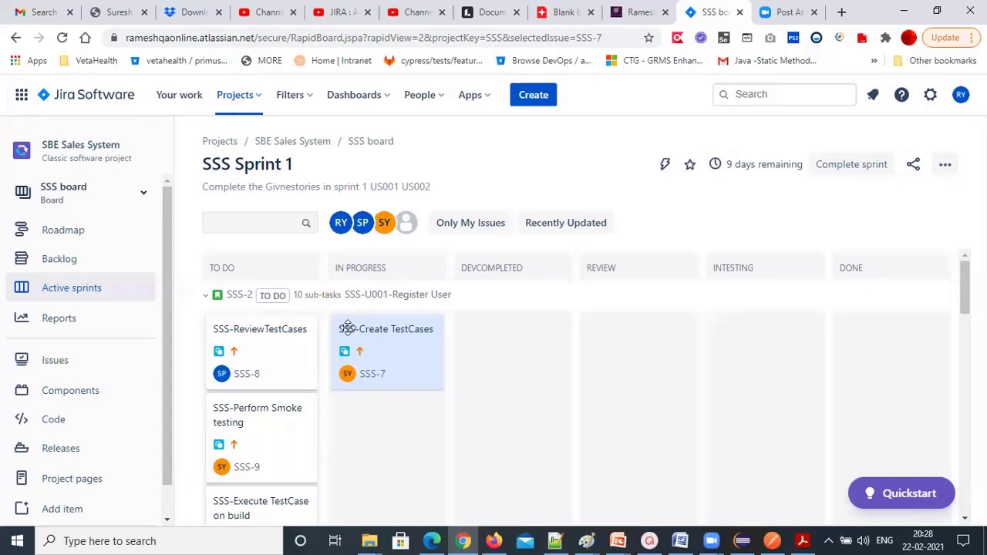
Move the SSS-Create TestCases sub-task of the Register User story from In Progress to Review.
drag(352, 333, 604, 337)
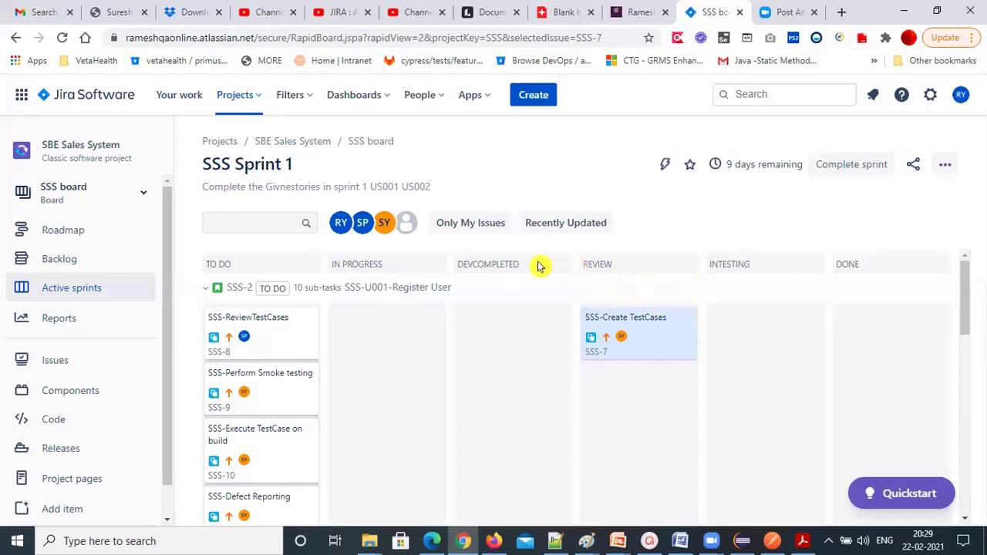
drag(504, 262, 632, 267)
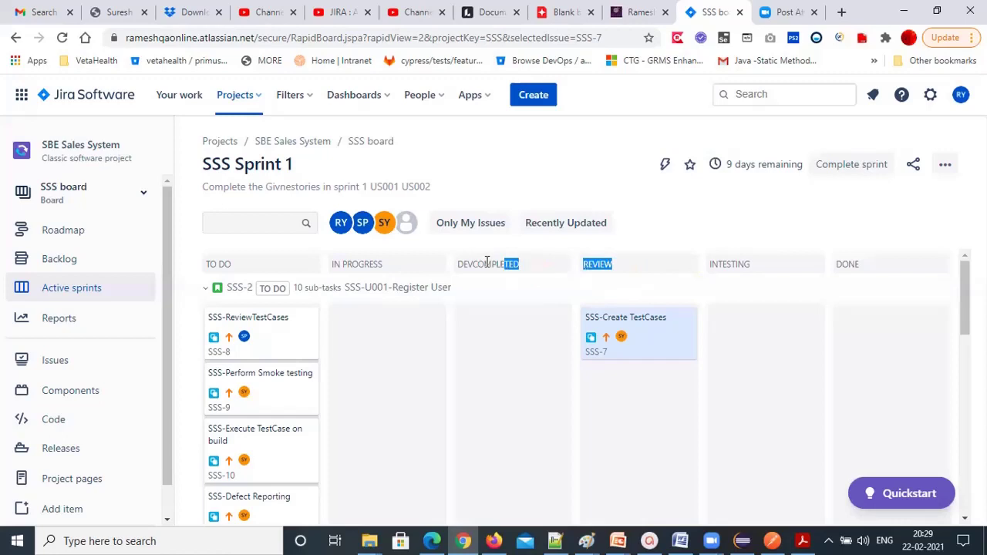
click(630, 273)
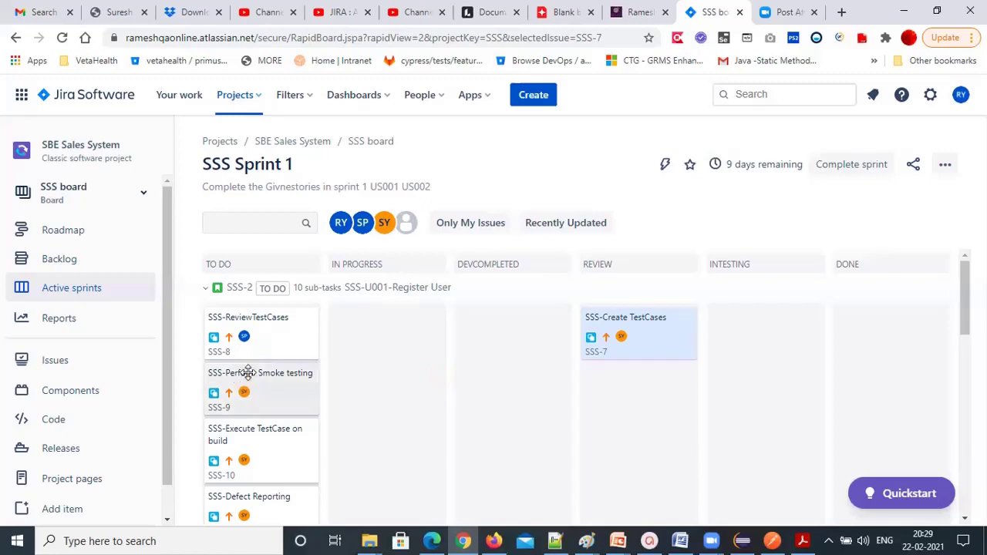
Move the SSS-ReviewTestCases sub-task from To Do through Review to Done, and move SSS-Create TestCases from Review to Done.
drag(254, 352, 624, 384)
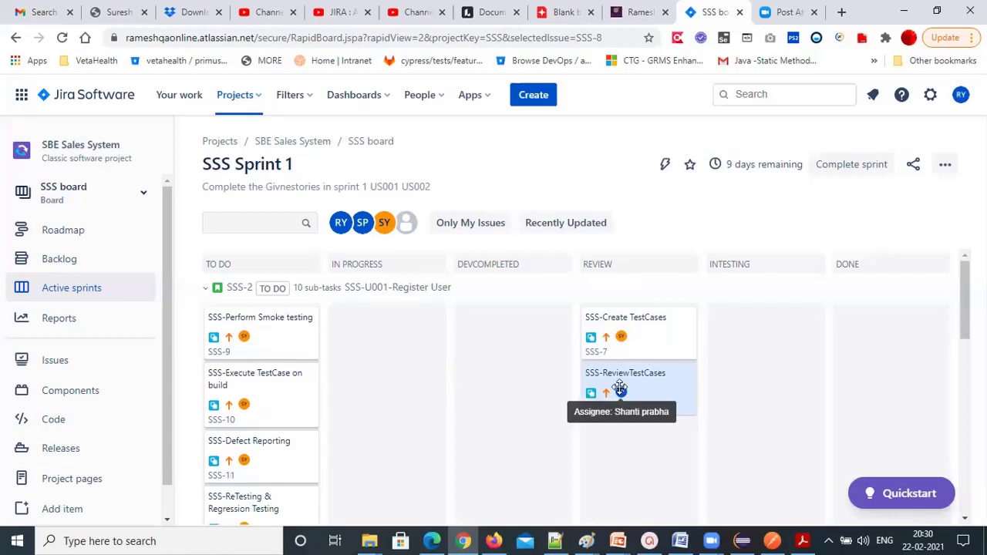
drag(619, 390, 875, 391)
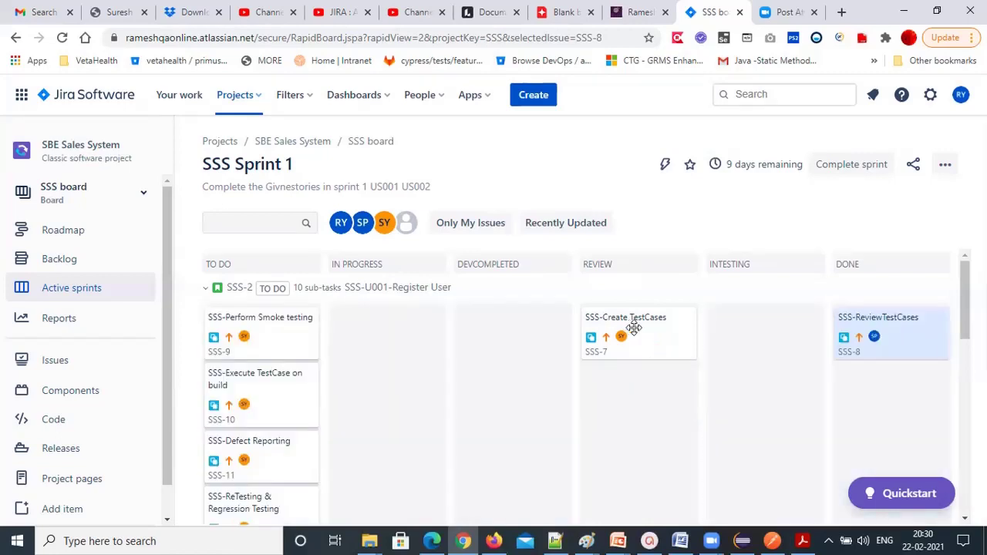
drag(632, 324, 888, 327)
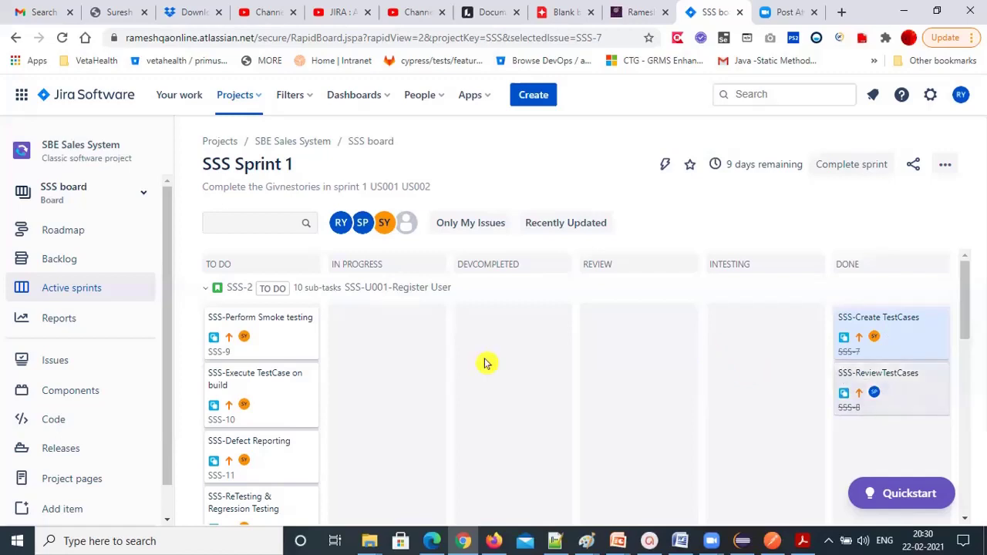
Move the SSS-Perform Smoke testing sub-task from To Do through In Progress and InTesting to Done.
drag(254, 336, 375, 341)
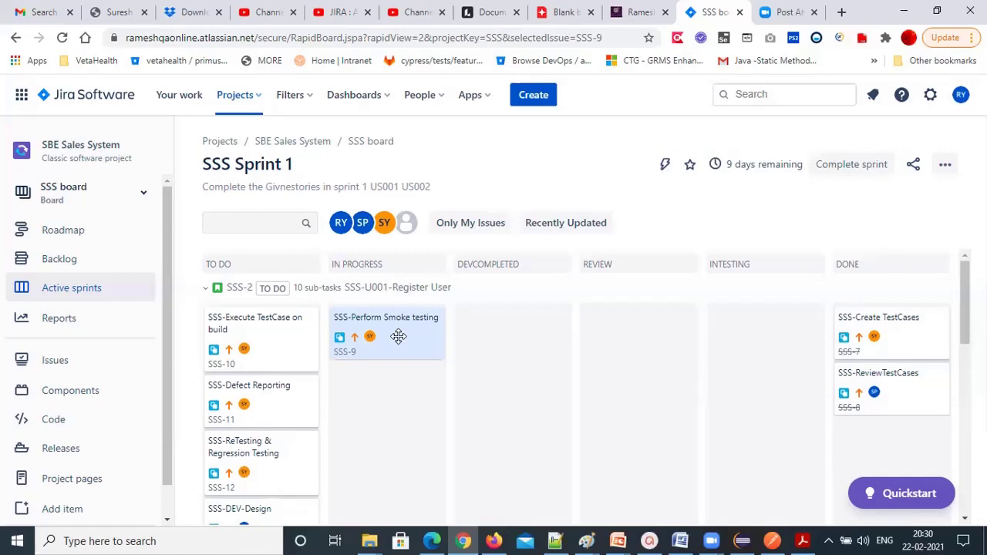
drag(401, 336, 773, 337)
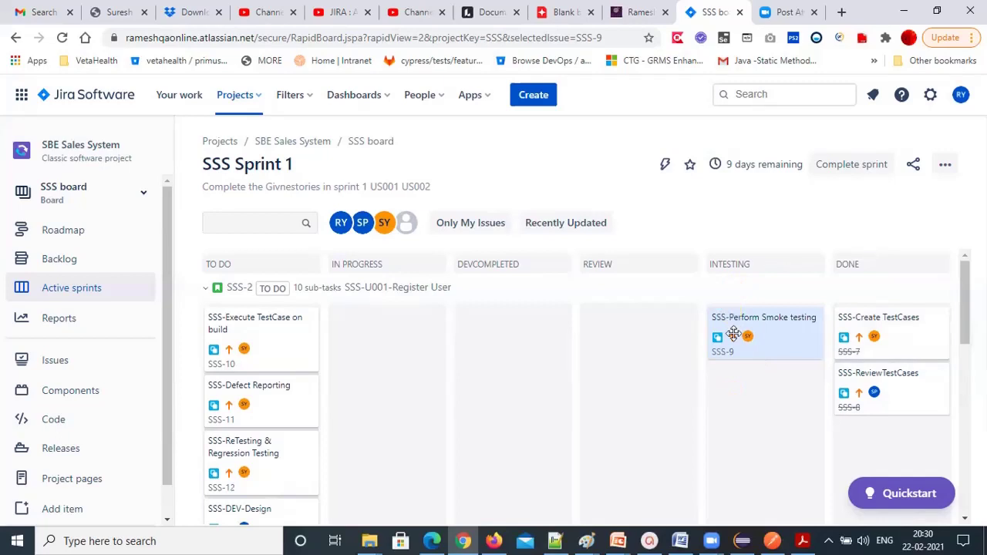
drag(735, 335, 868, 411)
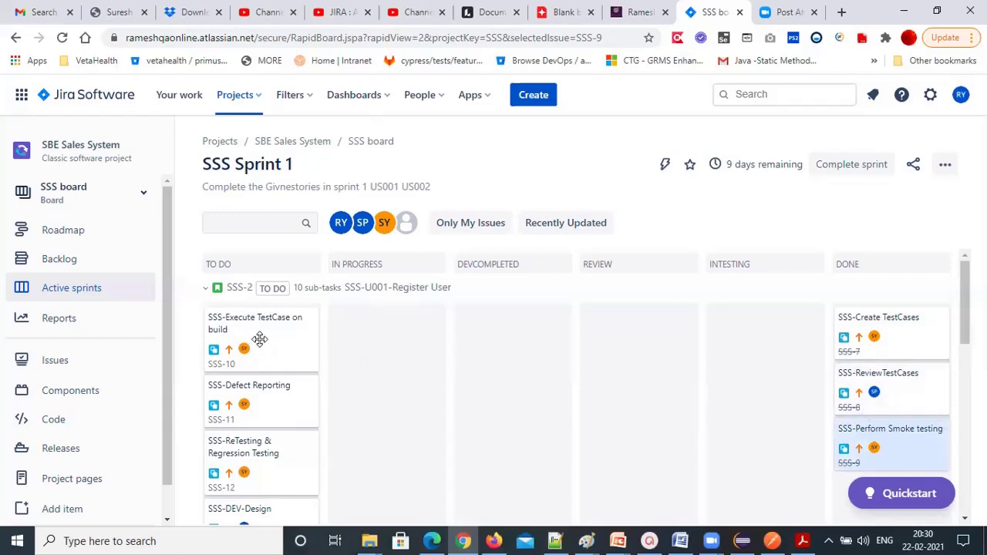
Move the SSS-Execute TestCase on build sub-task from To Do to InTesting.
drag(259, 339, 772, 350)
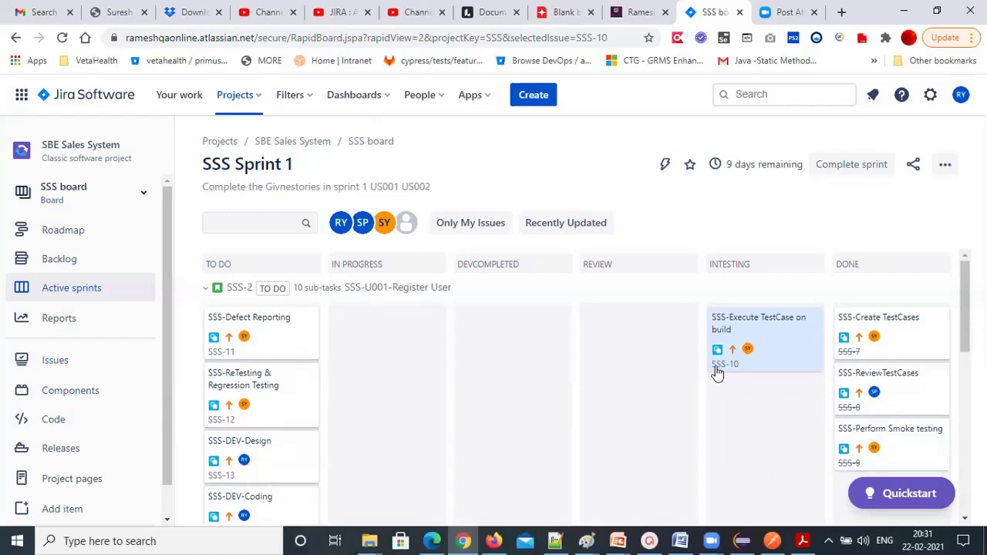
Move the SSS-Defect Reporting sub-task from To Do to InTesting and SSS-ReTesting & Regression Testing from To Do to In Progress.
drag(522, 371, 758, 411)
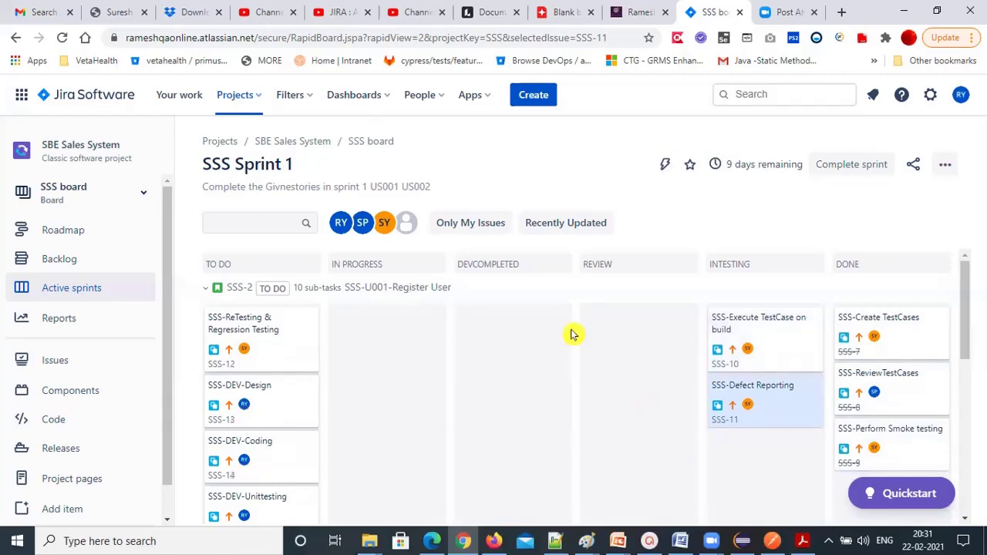
drag(212, 332, 351, 342)
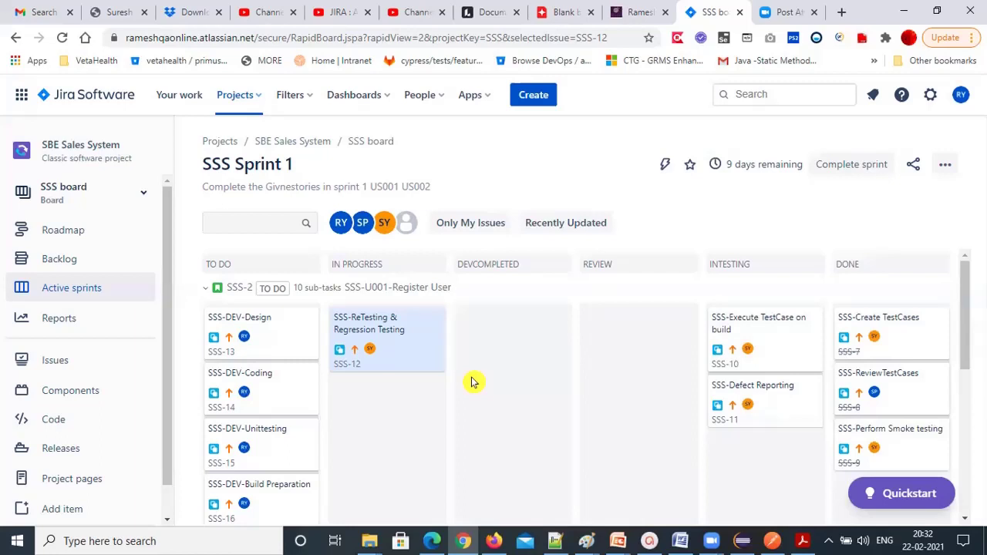
Return all Register User sub-tasks in the In Progress, InTesting and Done columns to To Do.
click(890, 325)
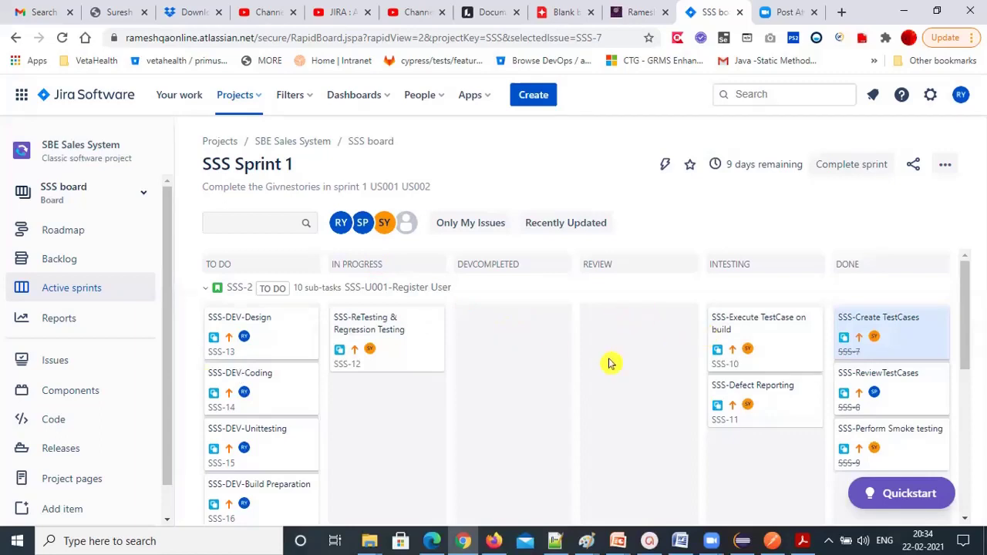
click(795, 339)
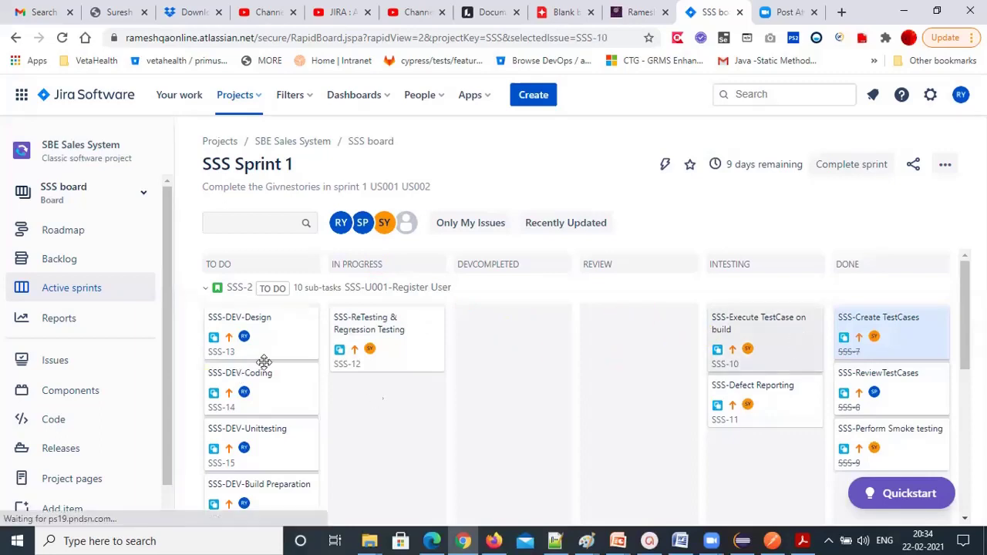
drag(789, 331, 282, 374)
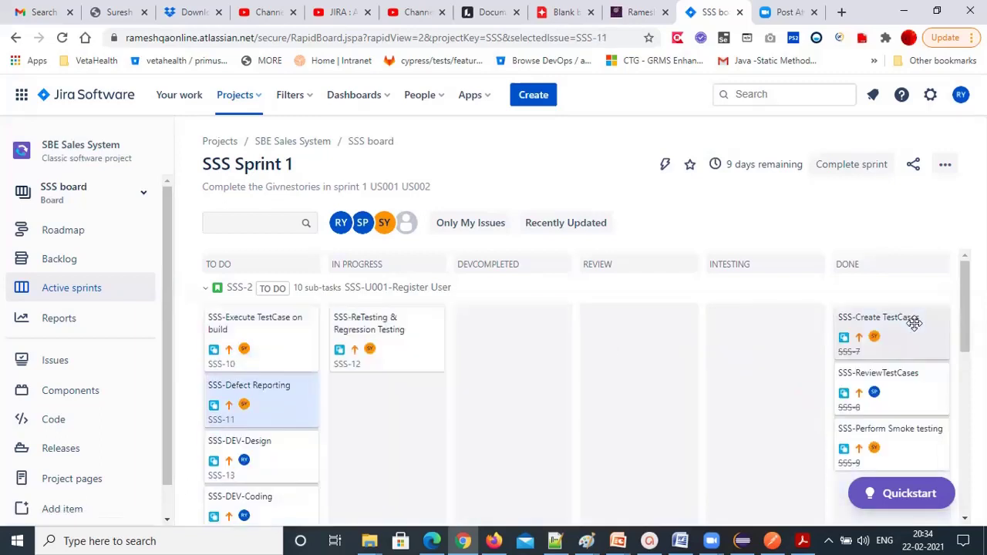
drag(600, 357, 293, 347)
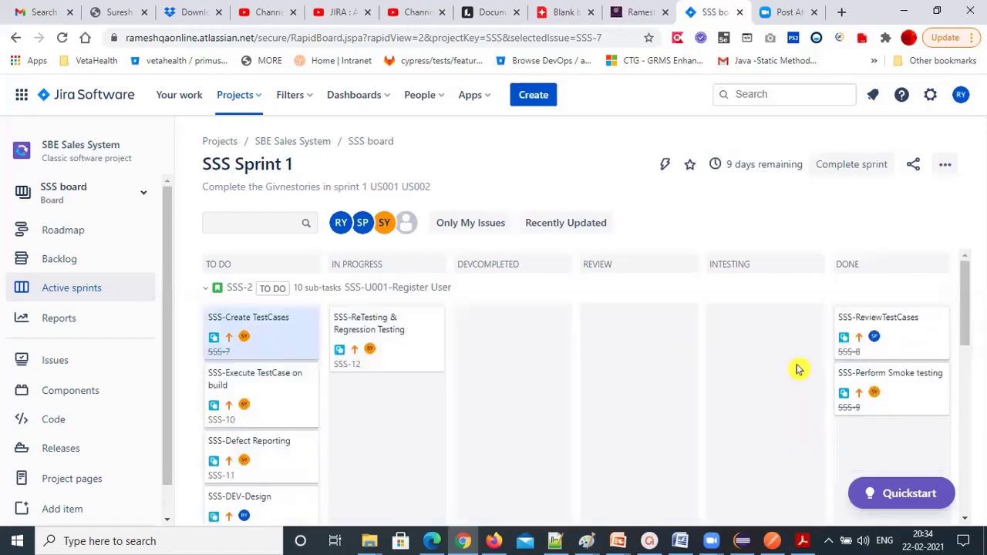
drag(886, 327, 257, 370)
drag(872, 316, 258, 391)
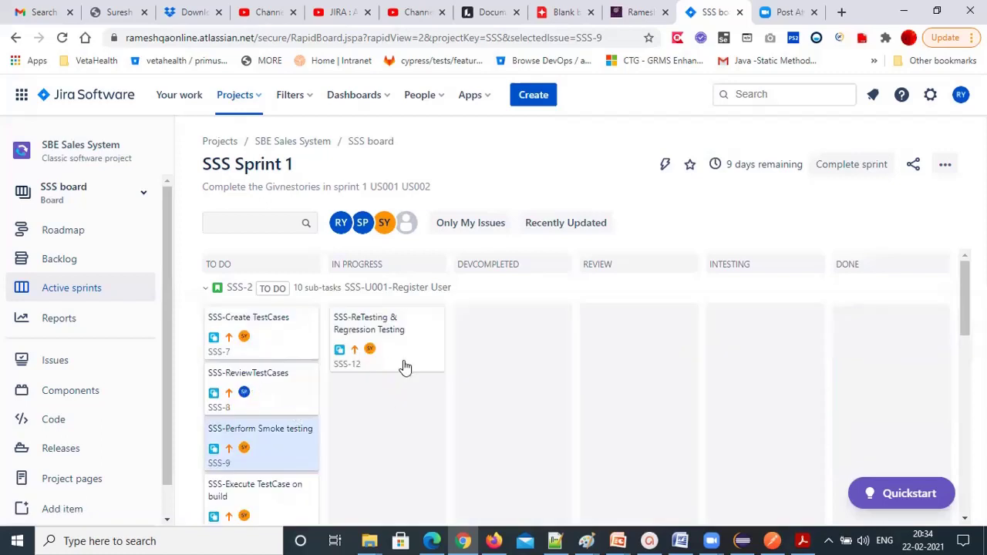
drag(399, 331, 265, 460)
scroll(249, 408, up, 3)
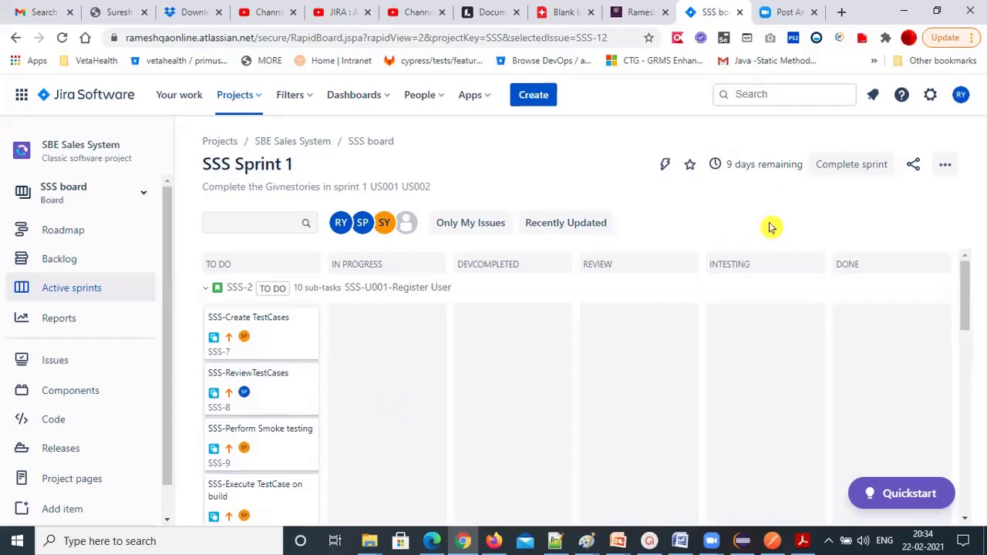
scroll(514, 379, down, 10)
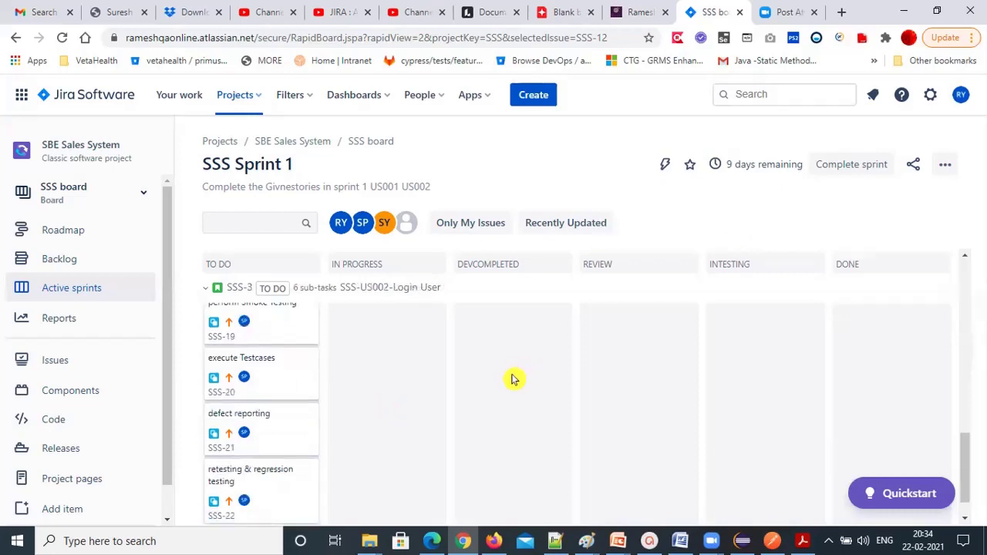
scroll(514, 379, down, 1)
scroll(515, 378, up, 3)
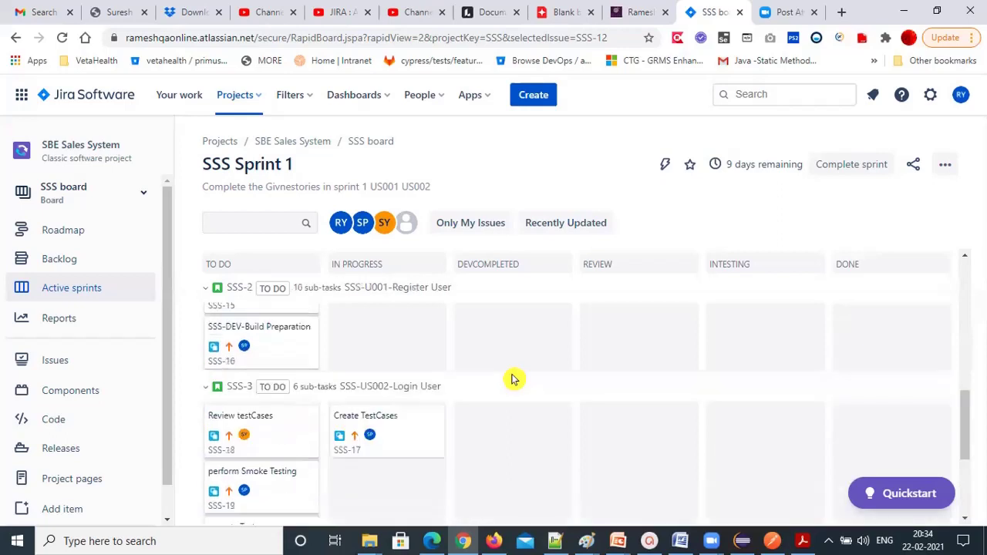
scroll(514, 378, up, 8)
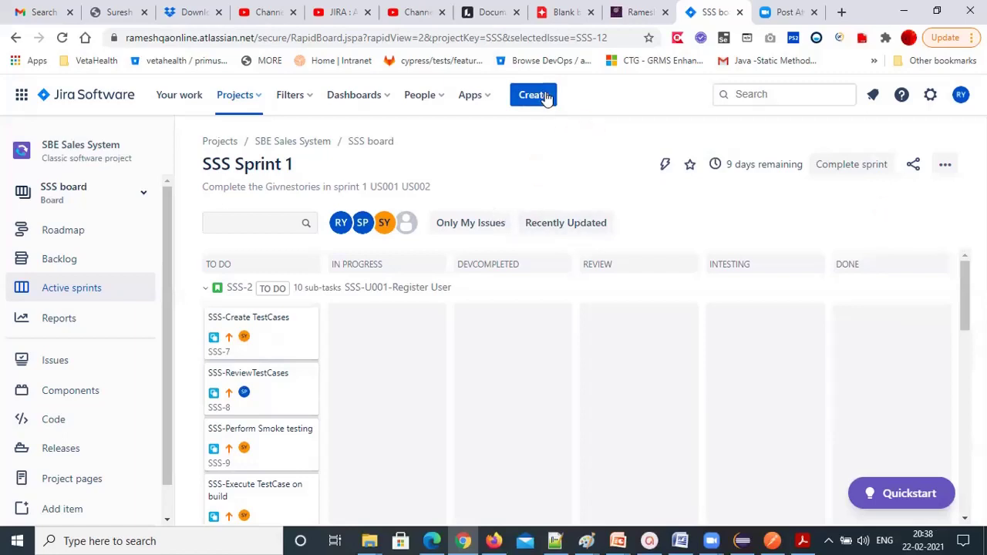
Switch to the Gmail mailbox and search it for "404 not found", looking through the messages for a 404 example.
click(43, 12)
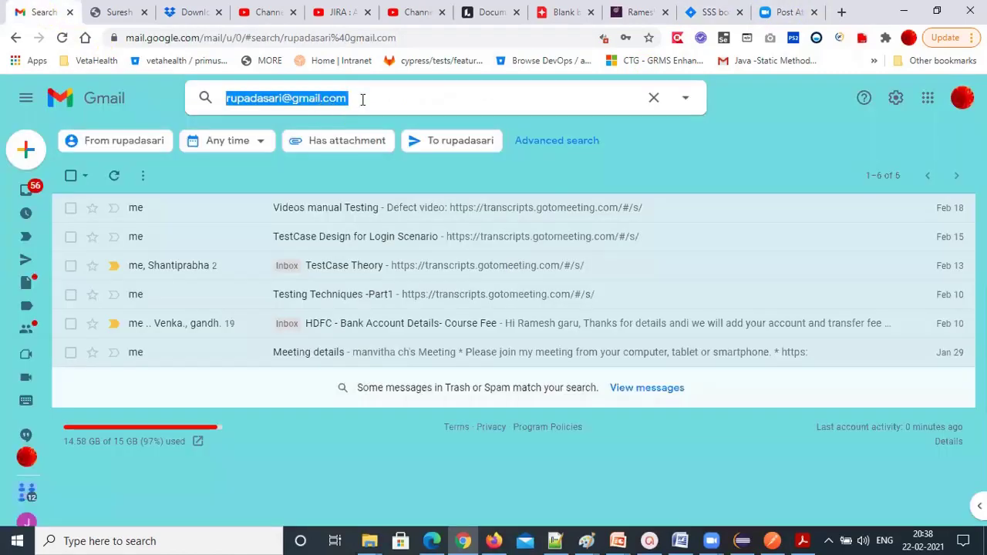
text(404)
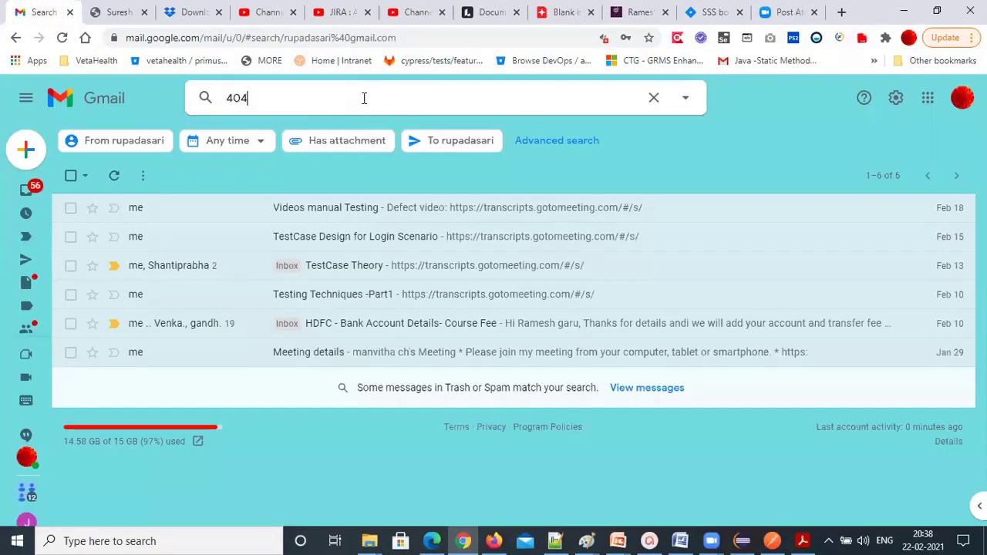
text( not)
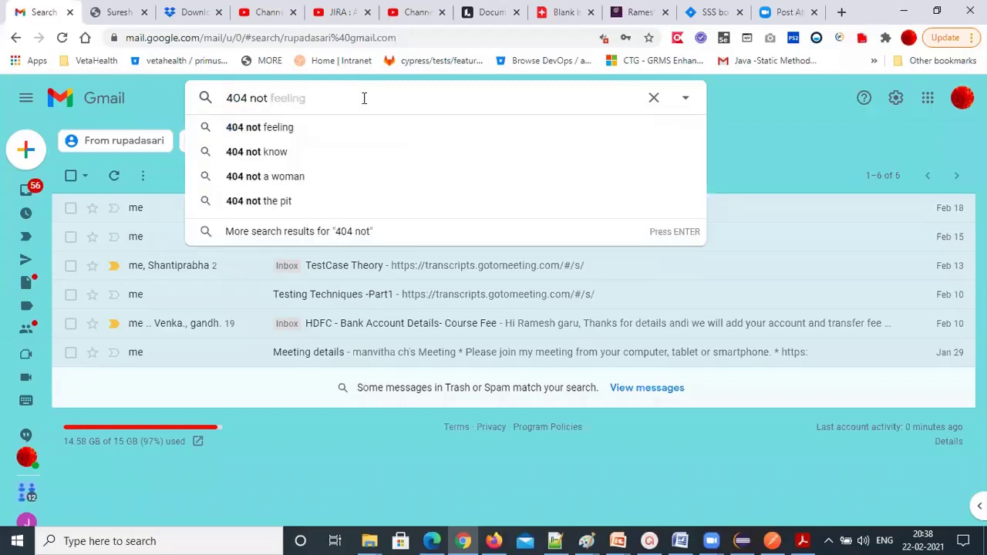
text( found)
key(Return)
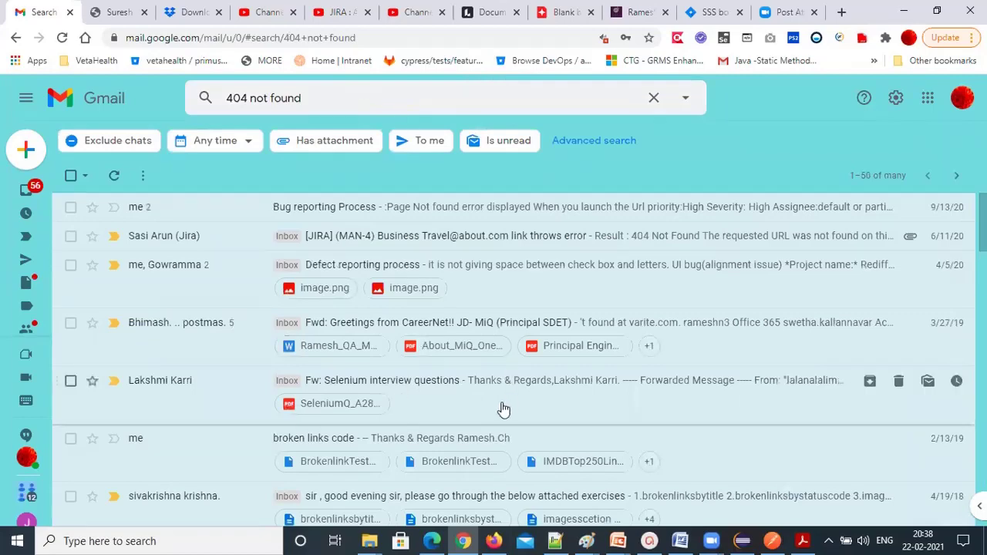
scroll(503, 408, down, 2)
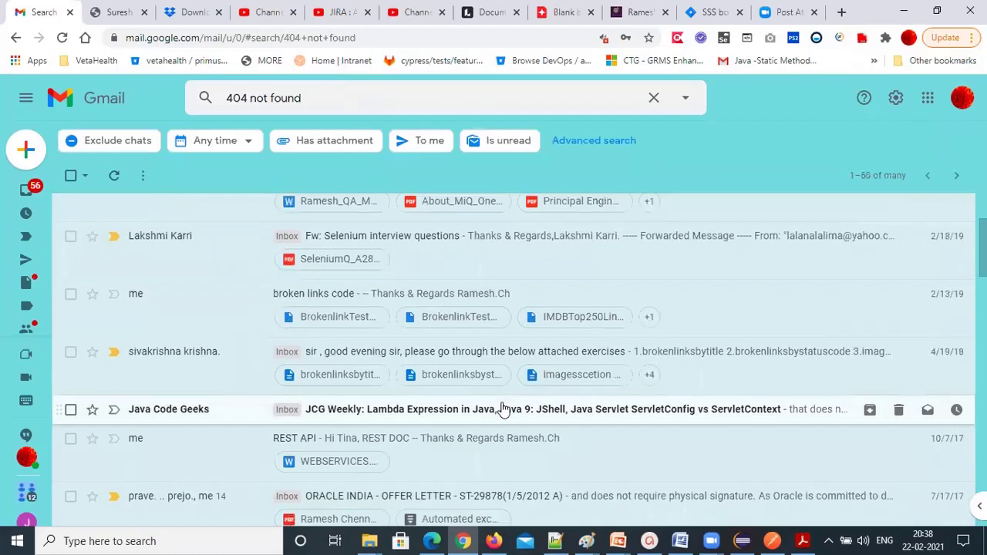
scroll(503, 408, down, 1)
scroll(503, 409, down, 1)
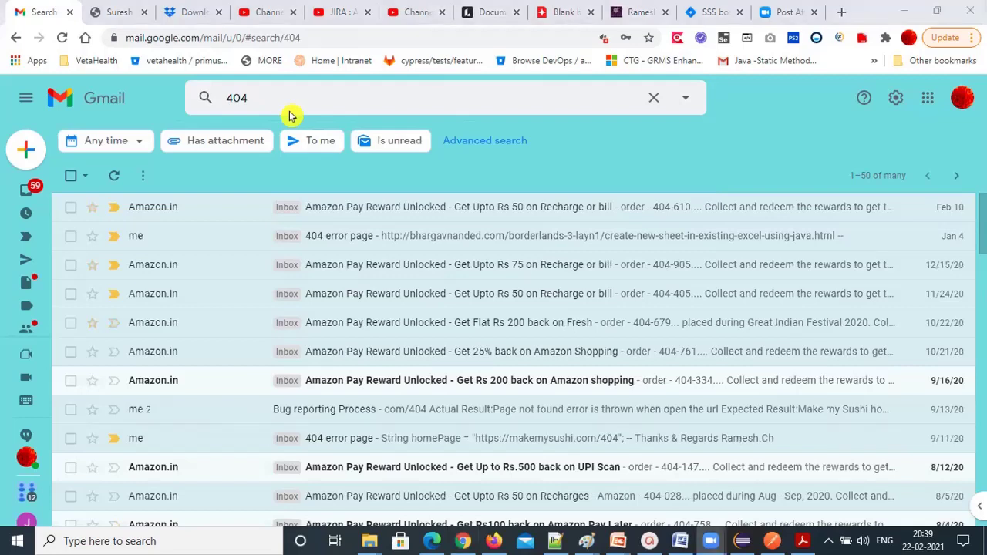
Open the "404 error page" email from the "404" mail search and follow the link in its body.
click(316, 249)
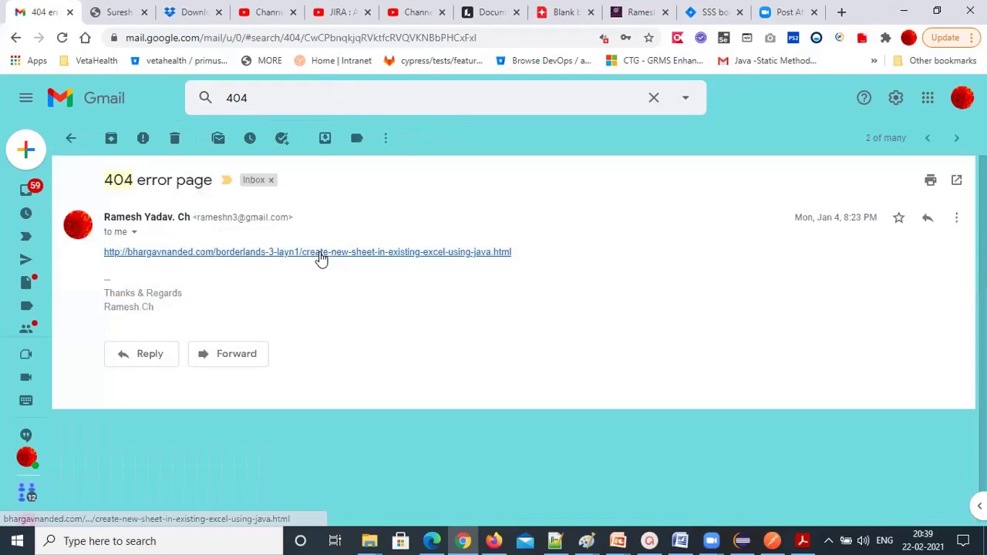
click(320, 253)
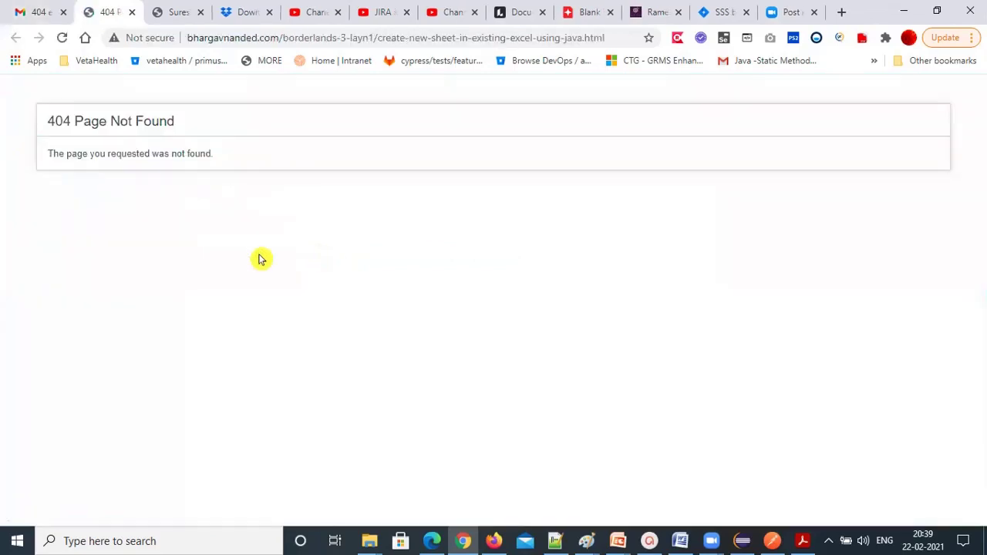
Return to the Jira board and start a new issue of type Bug in the SBE Sales System project.
click(730, 11)
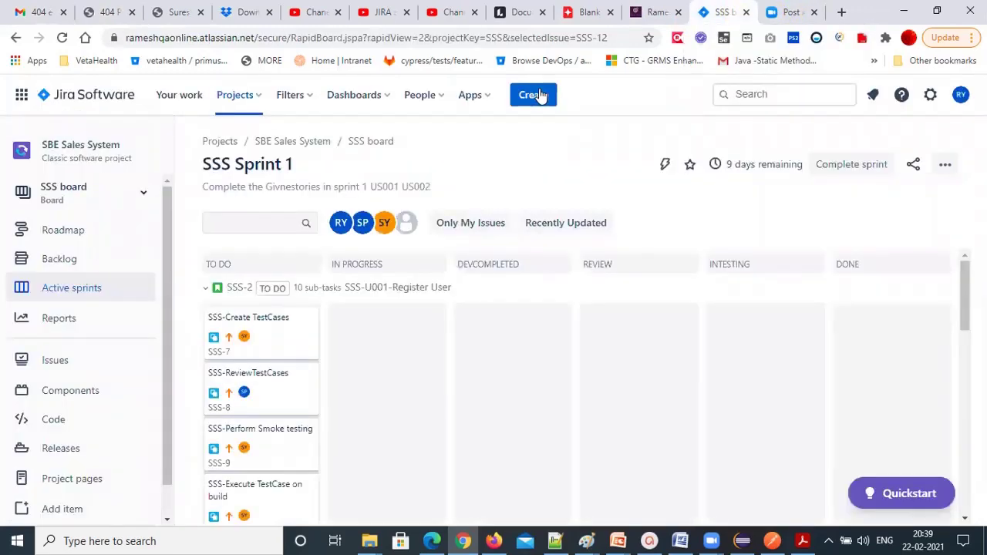
click(539, 94)
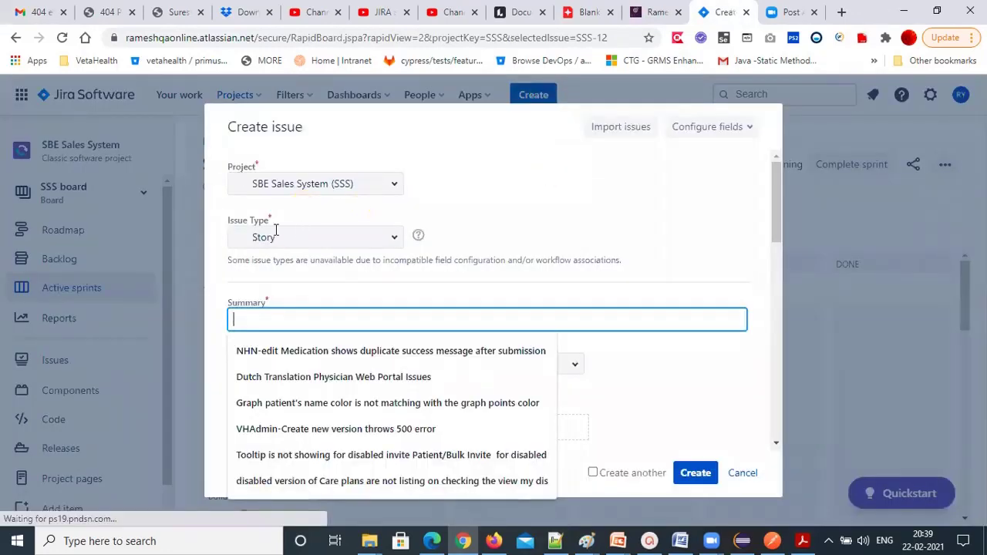
click(337, 239)
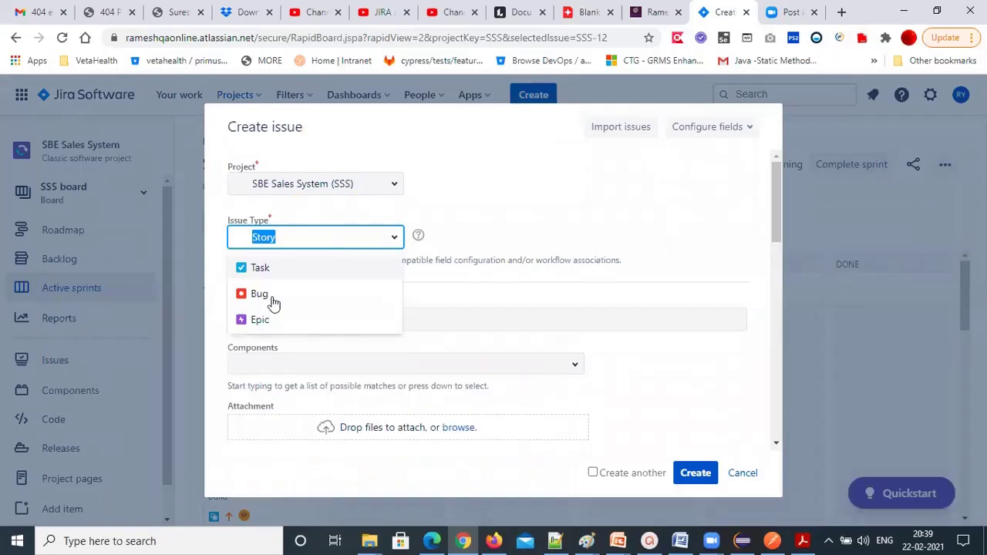
click(339, 303)
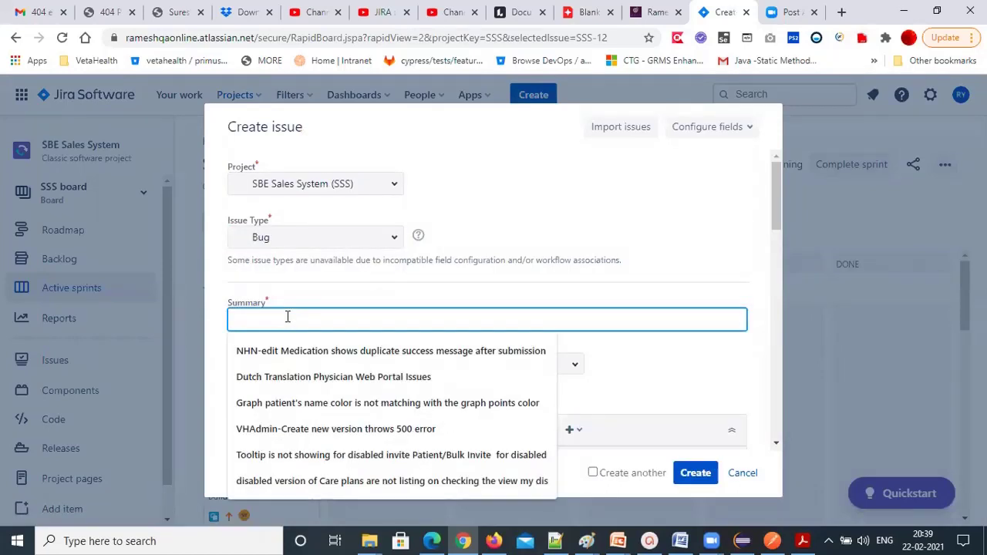
Enter the bug summary "Click on create-new-sheet-in-existing-excel-using-java link throws 404 error page", copying the link name from the 404 page's address.
text(Click )
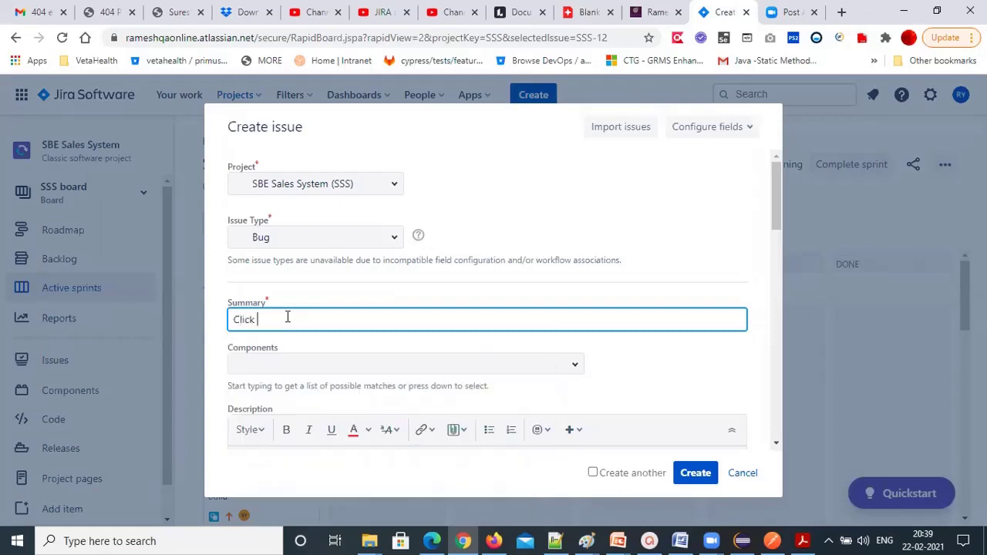
text(on)
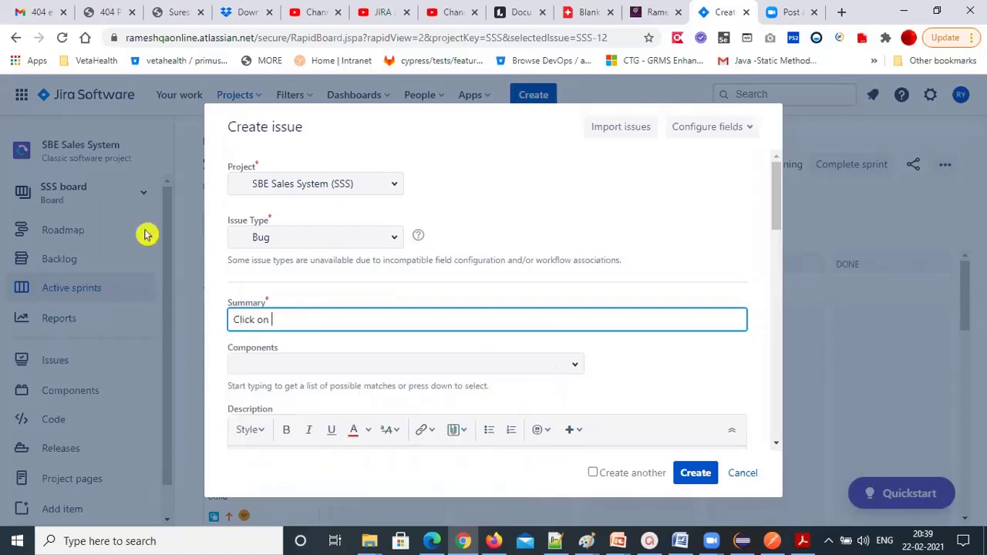
click(151, 25)
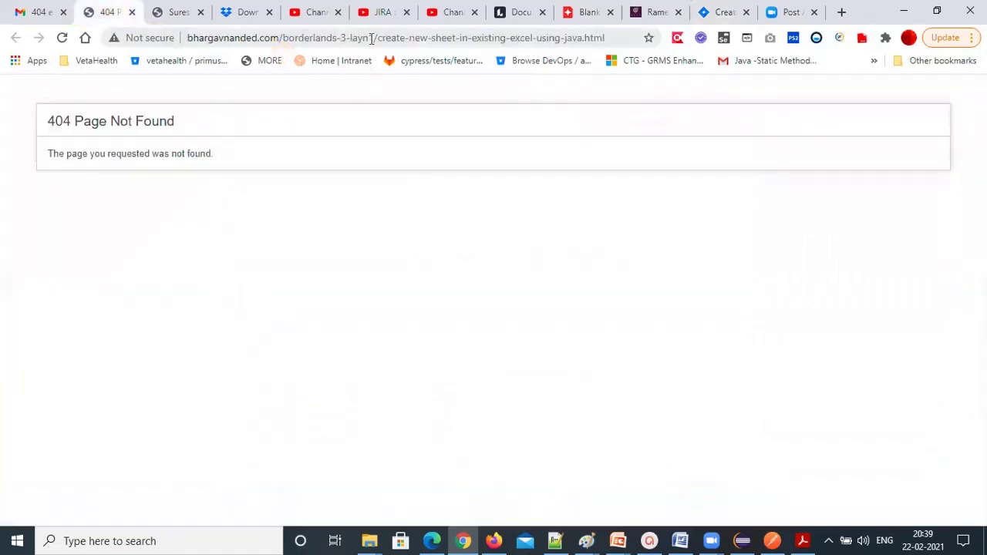
drag(378, 37, 563, 44)
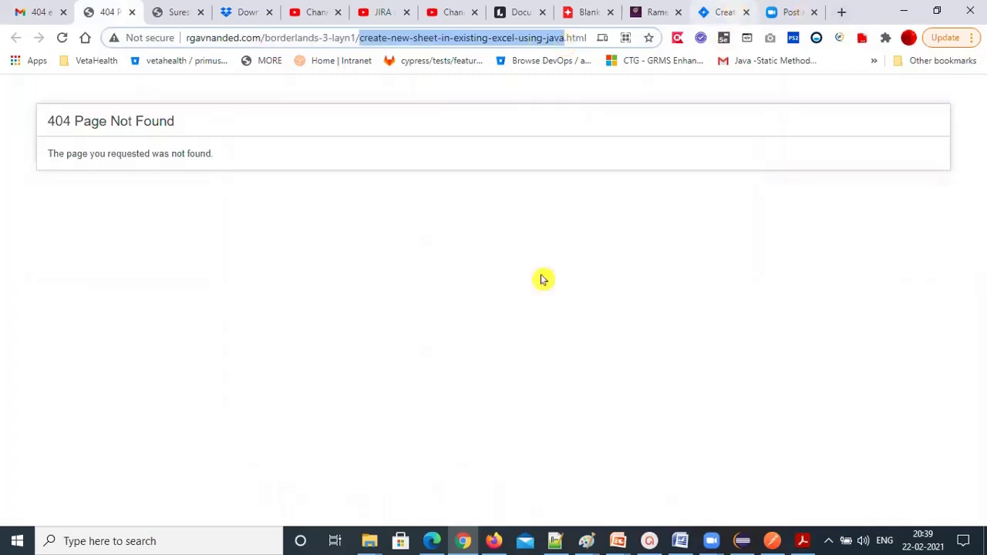
key(ctrl+shift+Tab)
key(ctrl+shift+Tab)
key(ctrl+shift+Tab)
text(create-new-sheet-in-existing-excel-using-java)
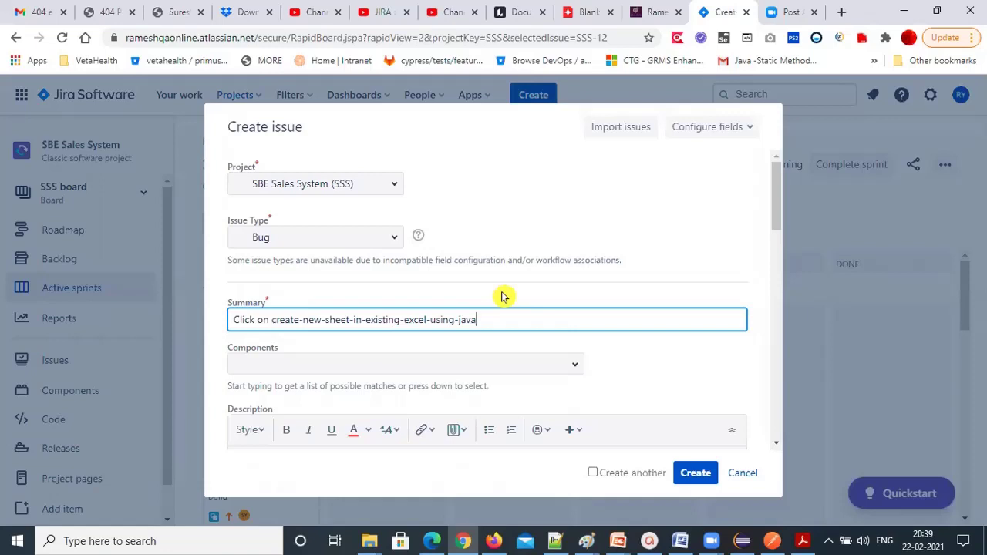
text(link throws 404 error page)
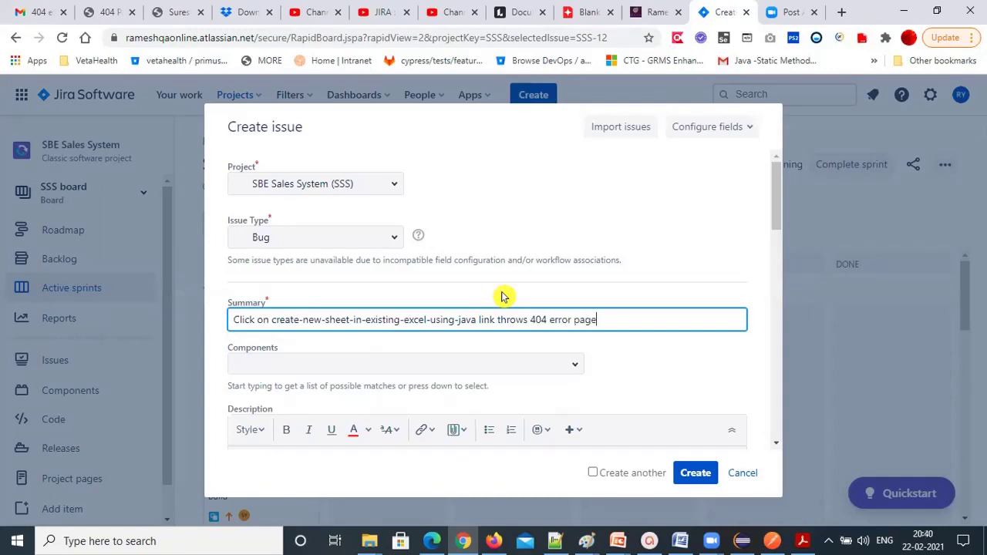
Assign the Login component to the new bug.
scroll(302, 258, down, 1)
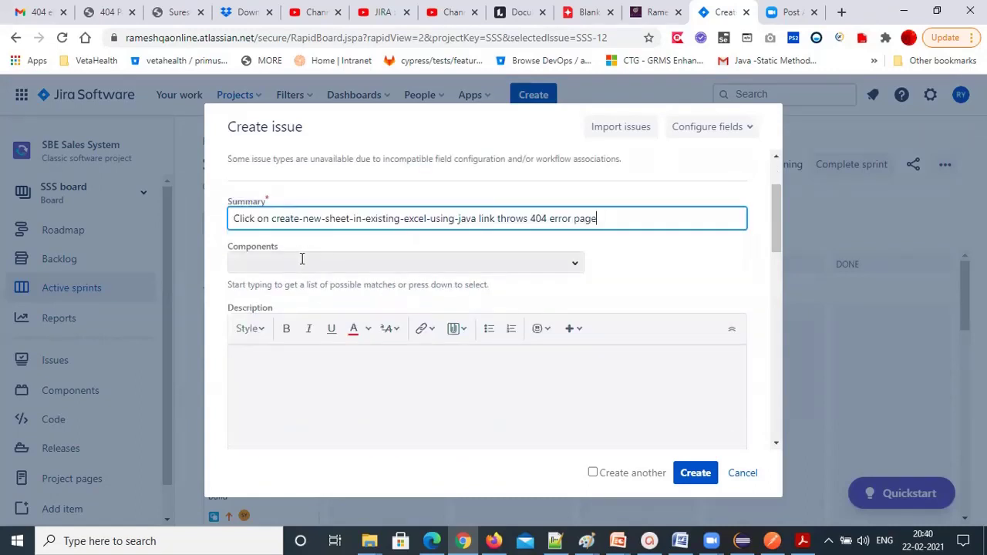
click(324, 263)
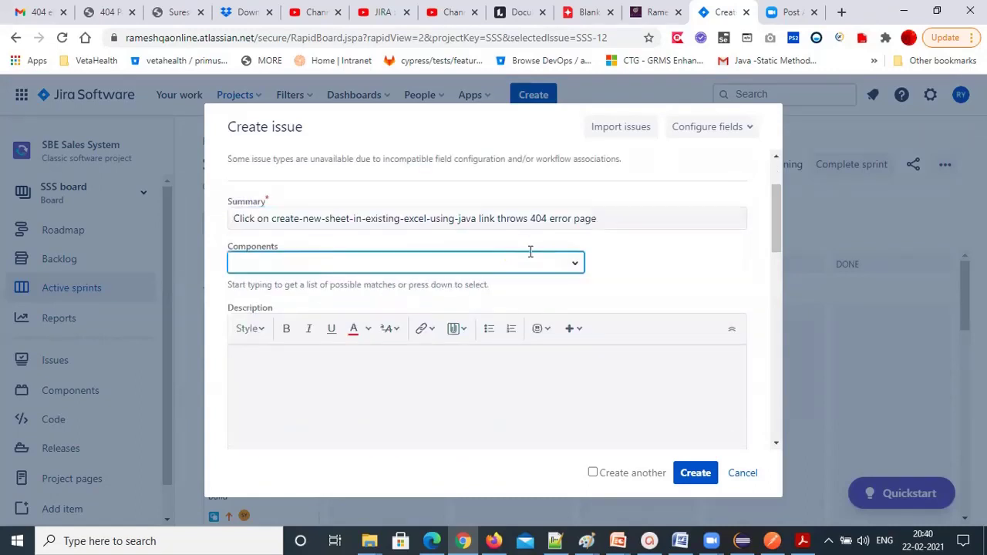
click(574, 266)
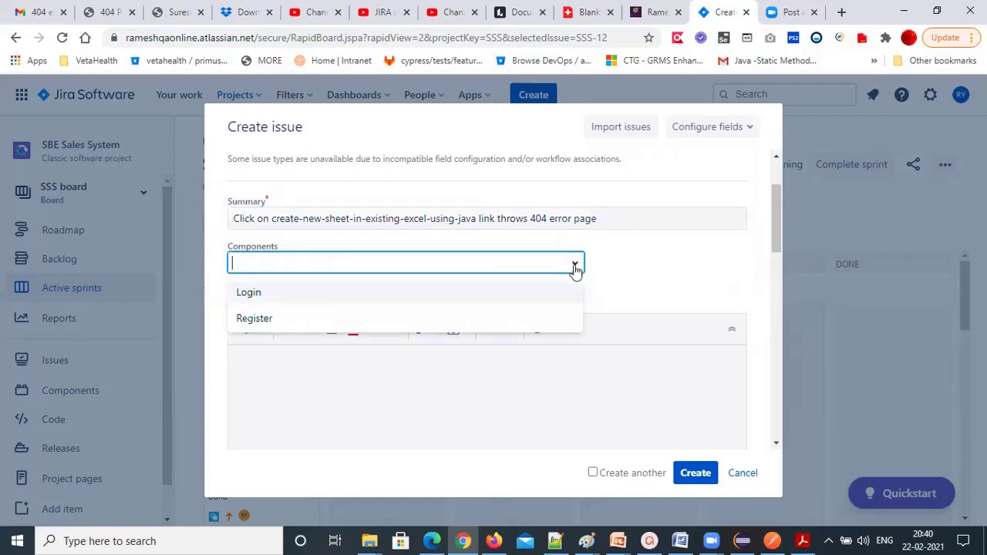
click(315, 288)
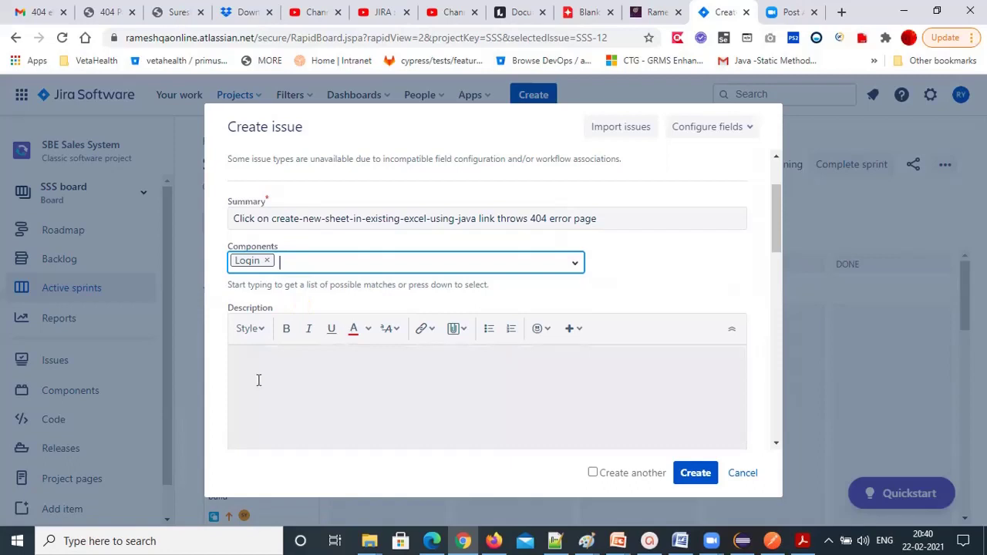
Start the bug description with "on clicking create-new-sheet-in-existing-excel-using-java link throws 404 error page", reusing the text from the summary.
click(259, 380)
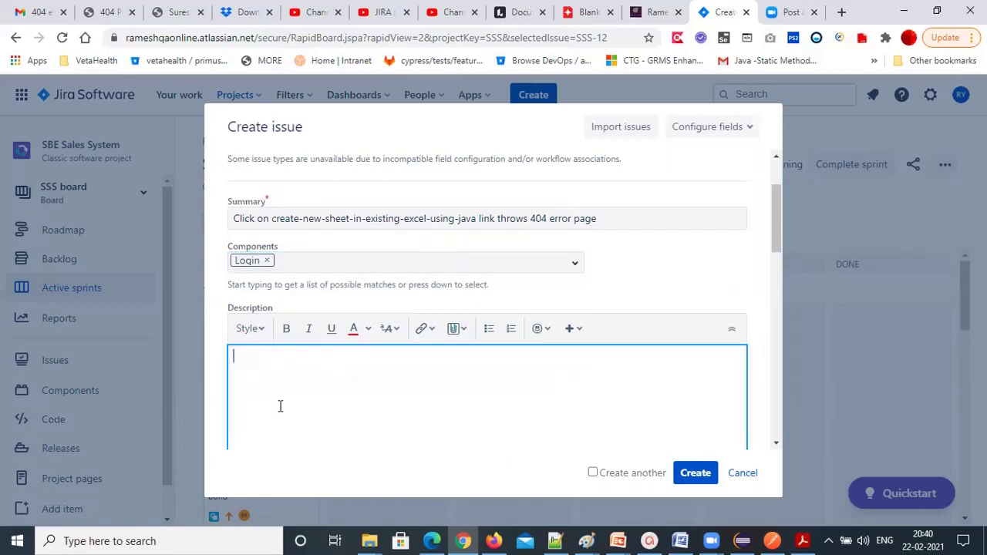
text(on clicking)
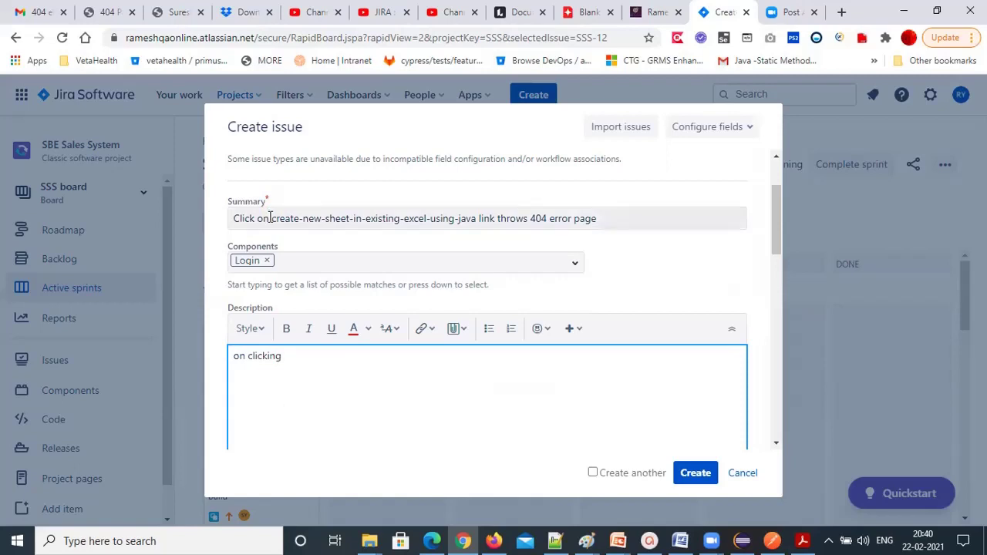
drag(270, 218, 514, 218)
drag(603, 218, 603, 218)
key(ctrl+c)
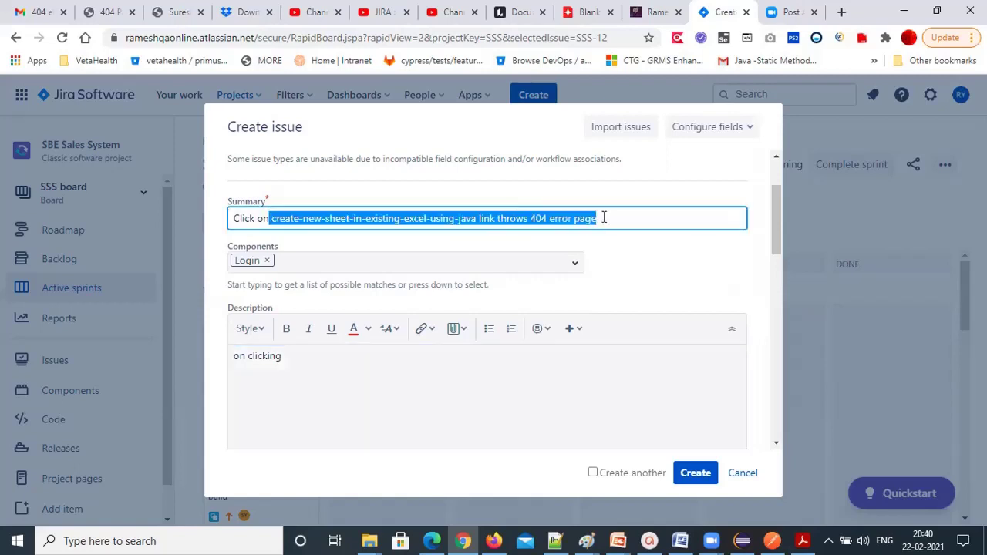
click(294, 360)
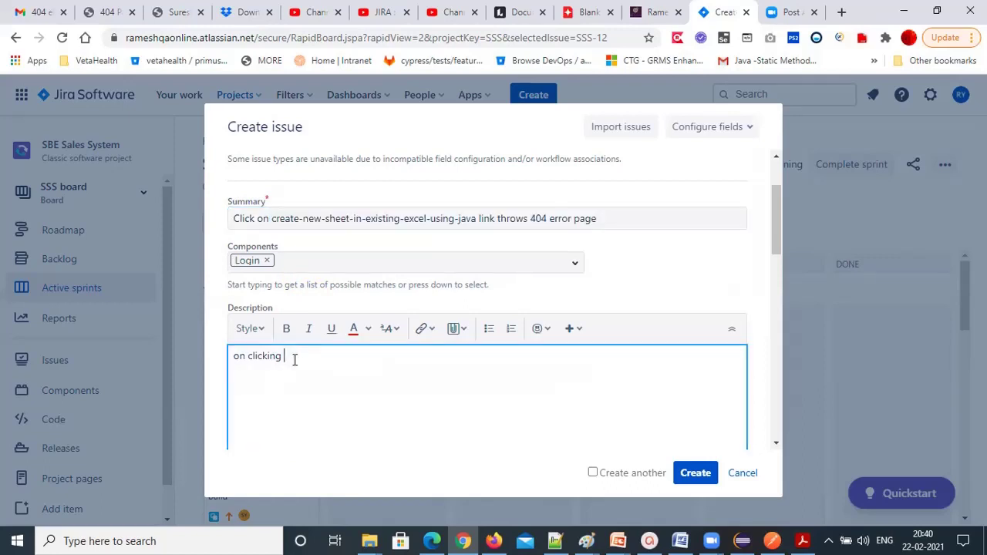
key(ctrl+v)
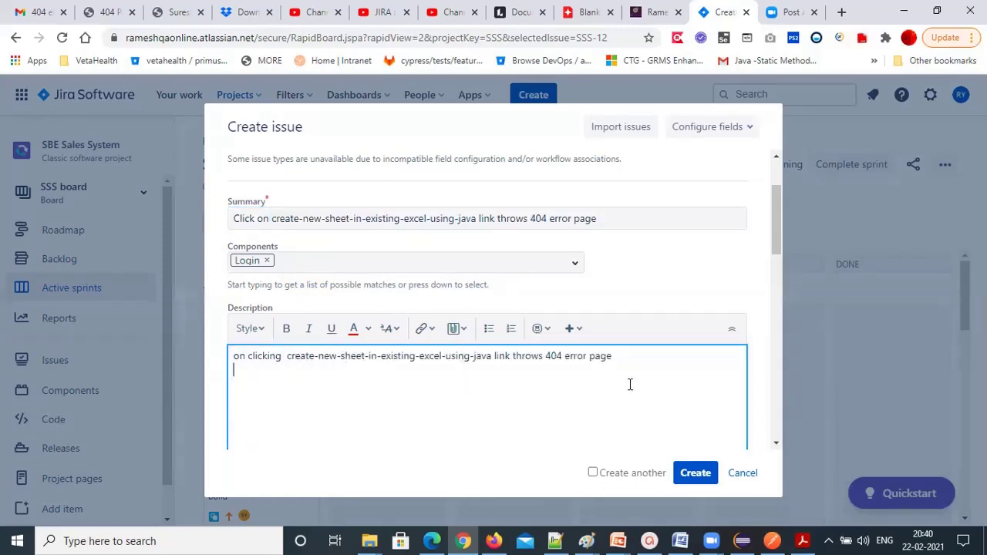
Add a "Steps to reproduce:" section to the description with the first line "1)Open the url in chrome browser:".
key(Return)
text(Steps to reproduce:)
key(Return)
text(1)Ope)
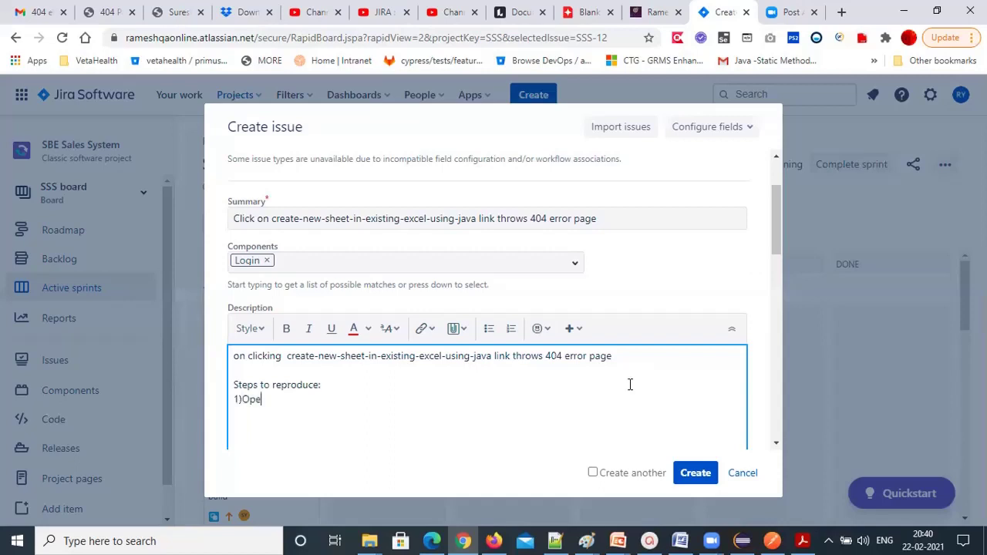
text(n the url in chrom)
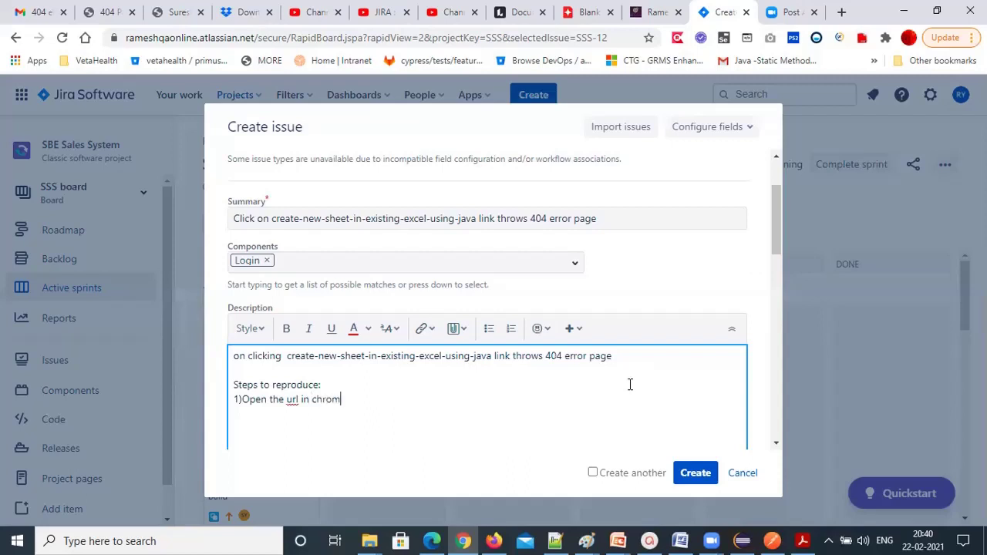
text(e browser:)
key(ctrl+v)
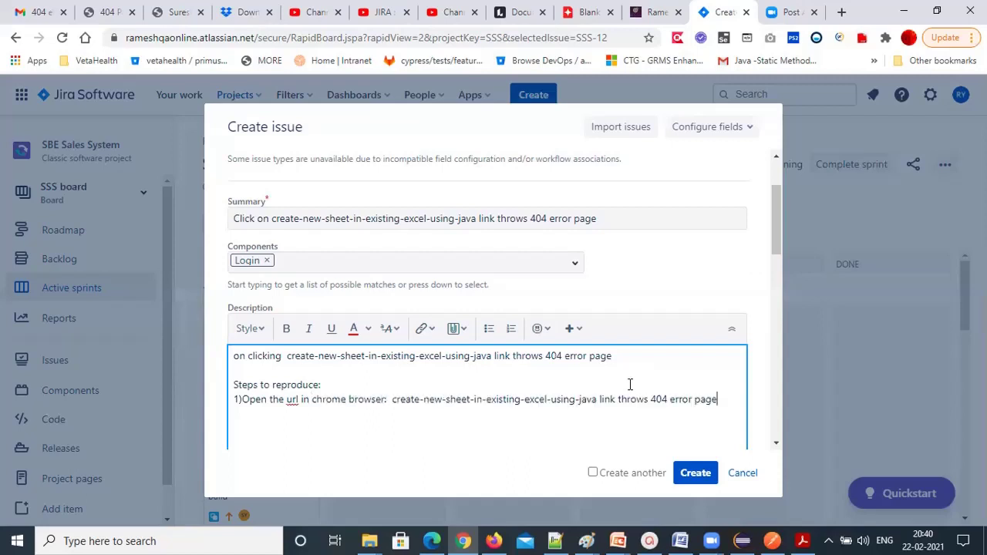
key(ctrl+z)
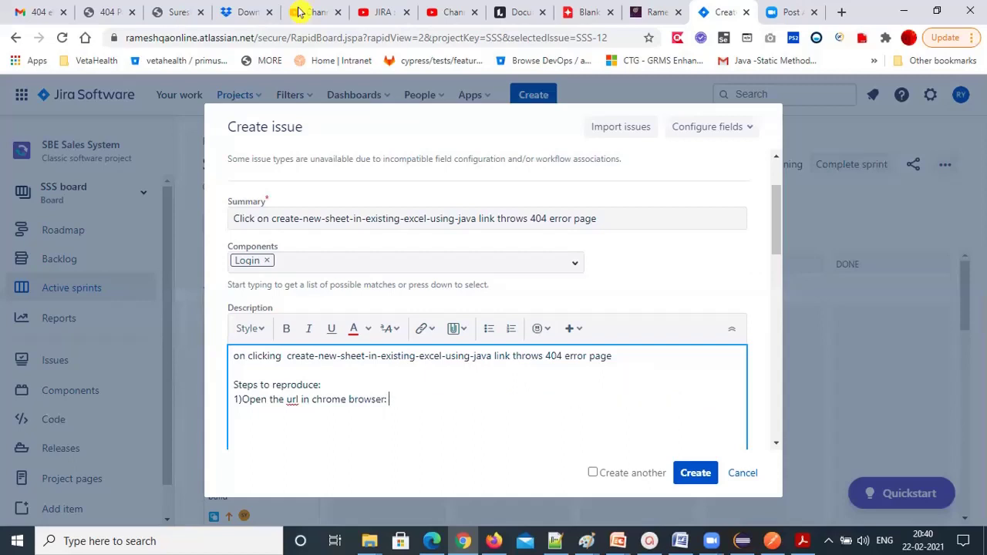
Copy the full address of the 404 page and paste it after reproduction step 1 in the Jira bug description.
key(ctrl+2)
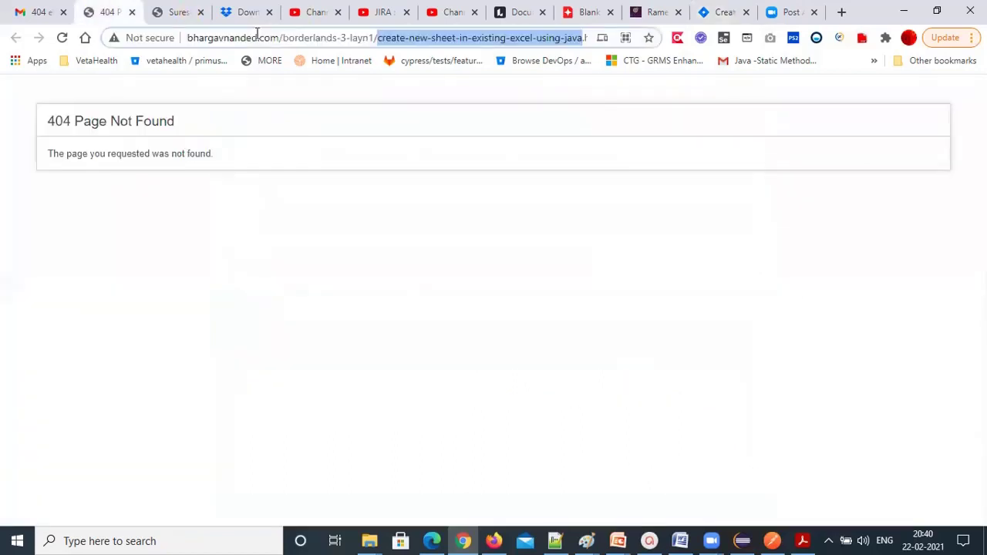
click(257, 35)
key(ctrl+a)
key(ctrl+c)
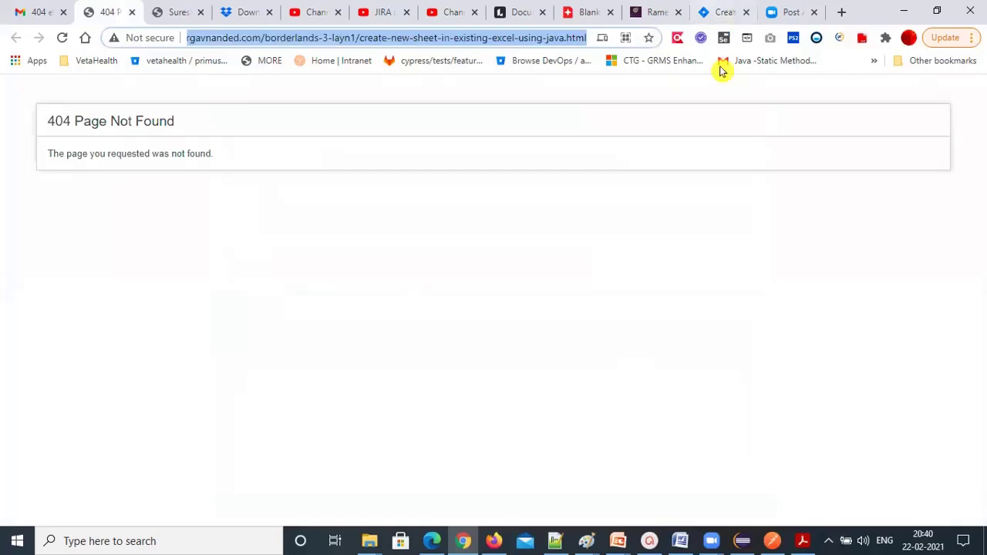
key(ctrl+shift+Tab)
key(ctrl+shift+Tab)
key(ctrl+shift+Tab)
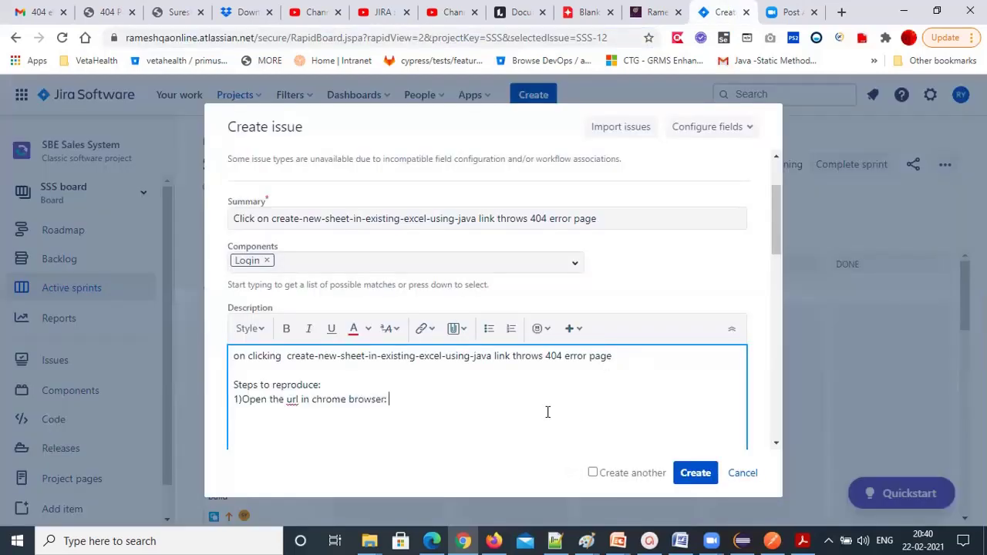
key(ctrl+v)
key(Return)
Add reproduction step "2)click on create-new-sheet-in-existing-excel-using-java in home page", copying the link name from the URL in step 1.
text(2)click on)
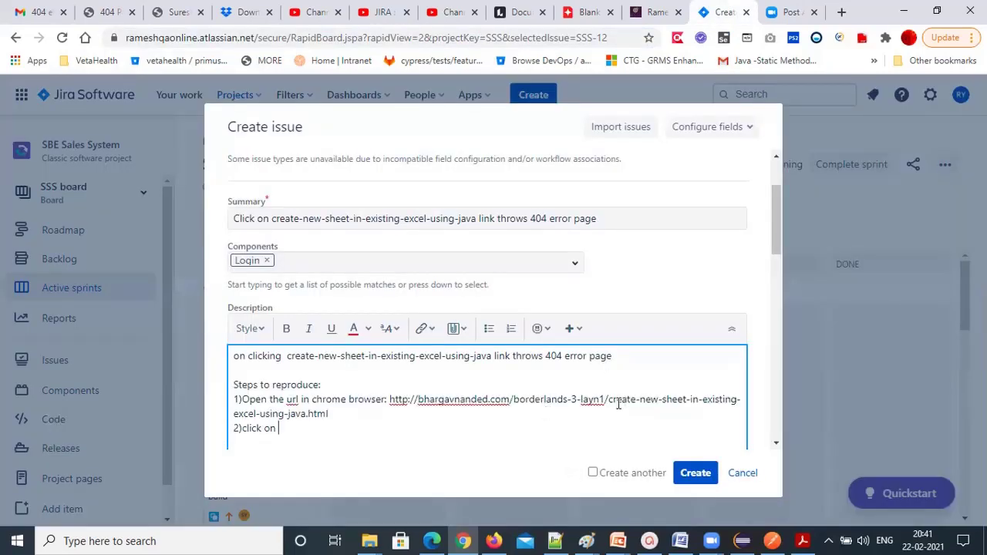
drag(609, 400, 307, 248)
key(ctrl+c)
click(285, 263)
key(ctrl+v)
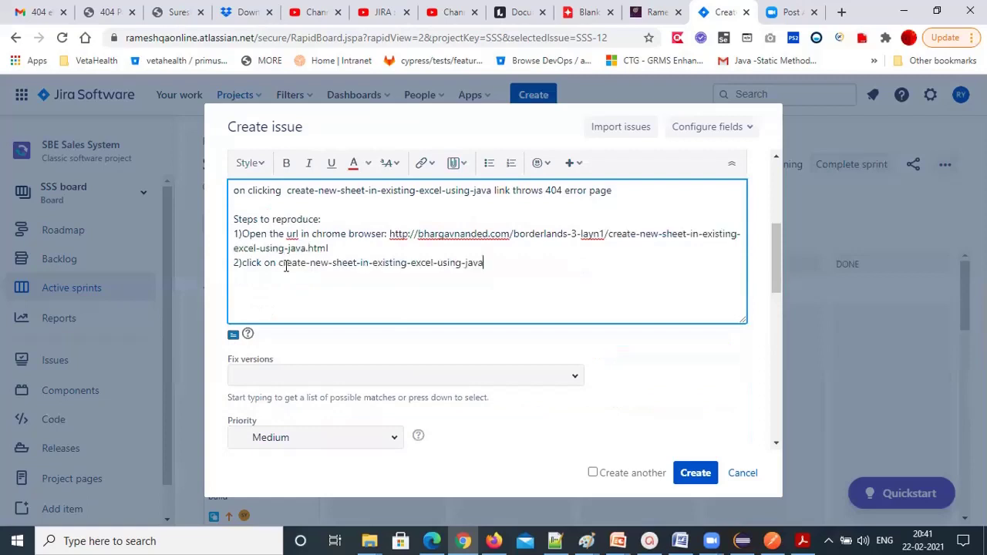
text(in home page)
Add the line "Actual Result: application throws 404 error page" below the reproduction steps, separated by a blank line.
key(Return)
key(Return)
text(Actual Res)
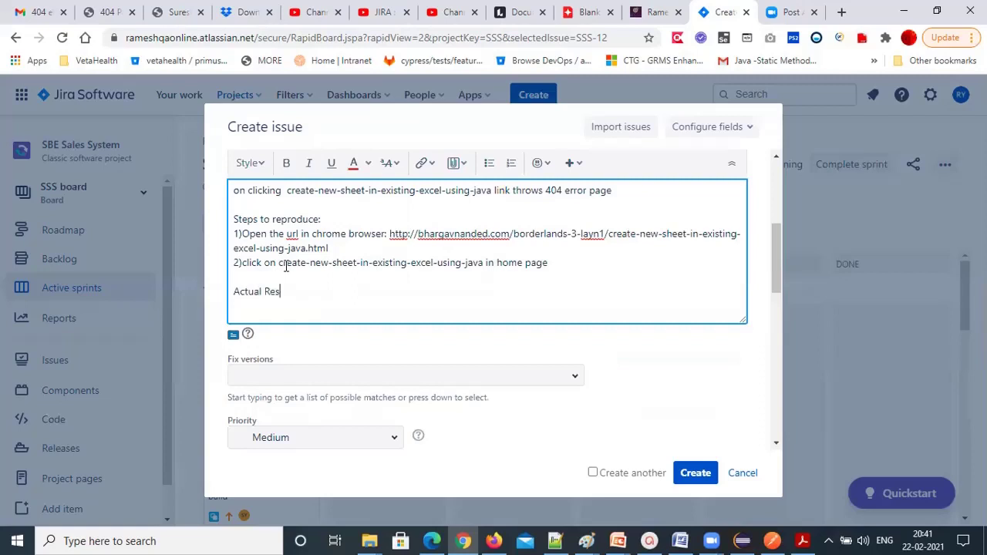
text(ult: a)
text(pplication throws 404 error)
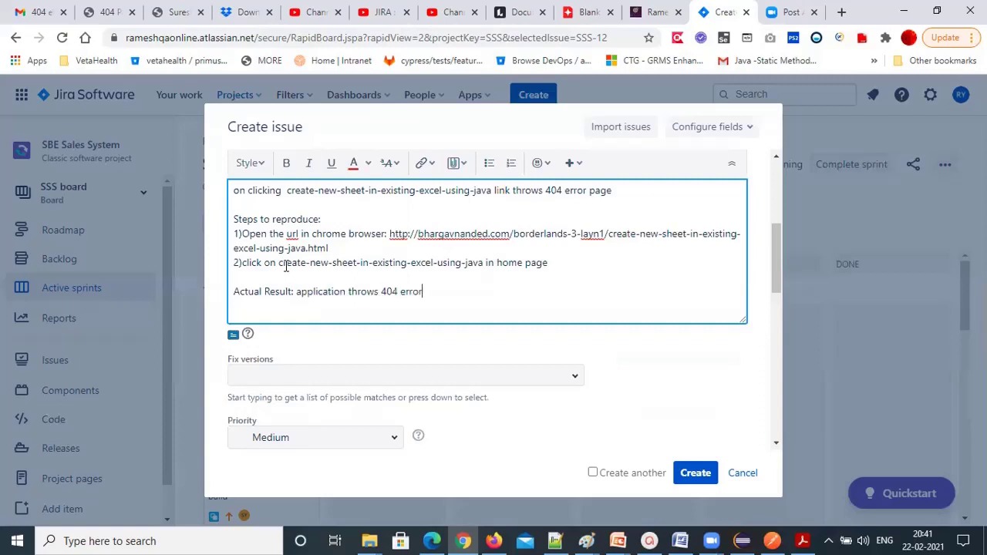
text( page)
Add the line "Expected Result: create-new-sheet-in-existing-excel-using-java link homepage should be displayed" to the description.
key(Return)
text(Expected Result: Link)
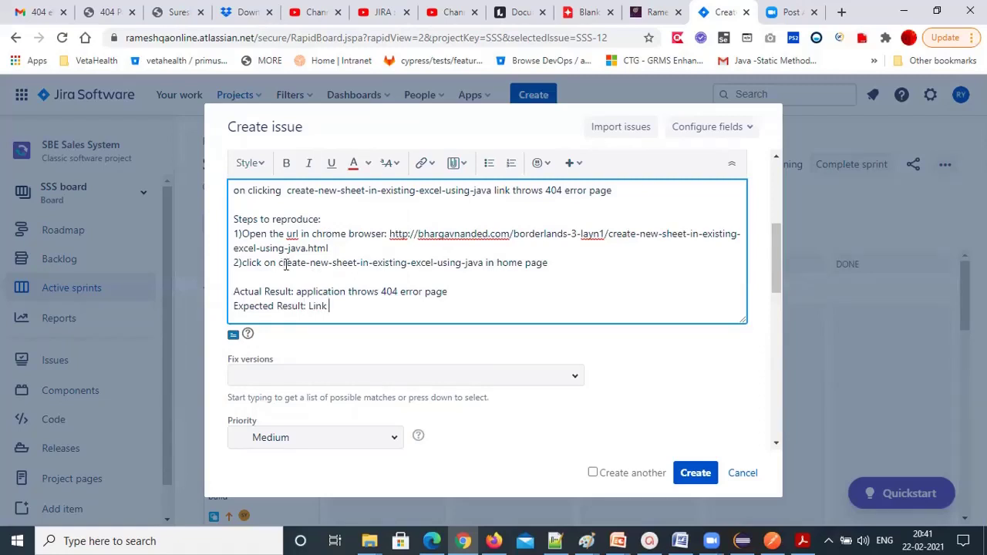
drag(278, 263, 294, 263)
drag(476, 260, 478, 262)
key(ctrl+c)
double_click(340, 308)
key(ctrl+v)
text(link homepage gsou)
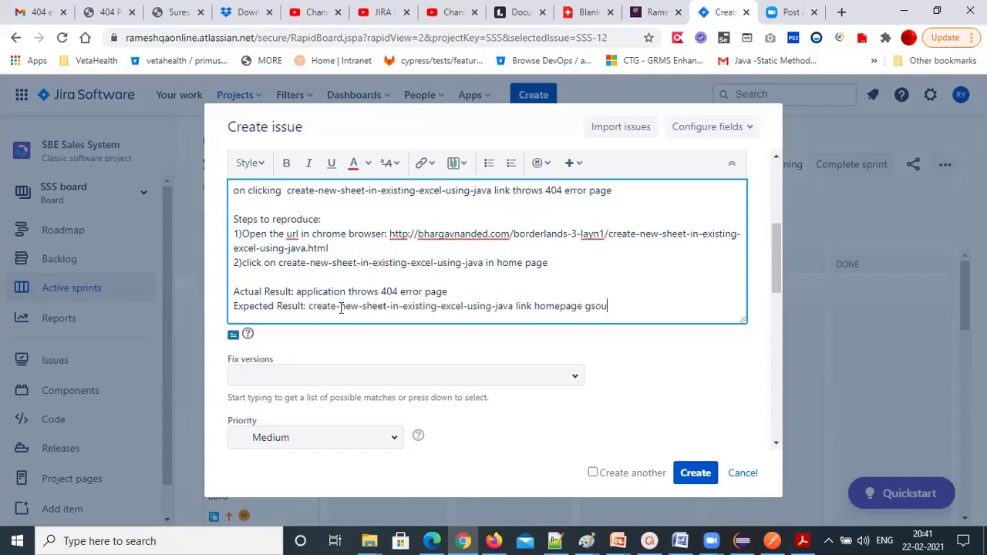
text(ld be displayed)
key(ctrl+Left)
key(ctrl+Left)
key(ctrl+Left)
key(shift+Right)
key(shift+Right)
text(sh)
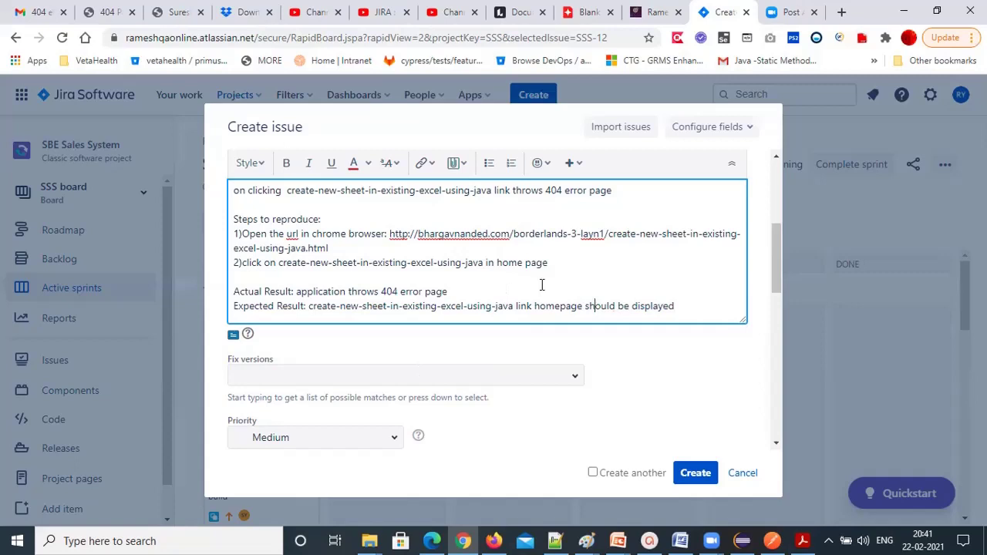
Set the bug's fix version to SSSV1.0 and its priority to High.
scroll(542, 285, down, 1)
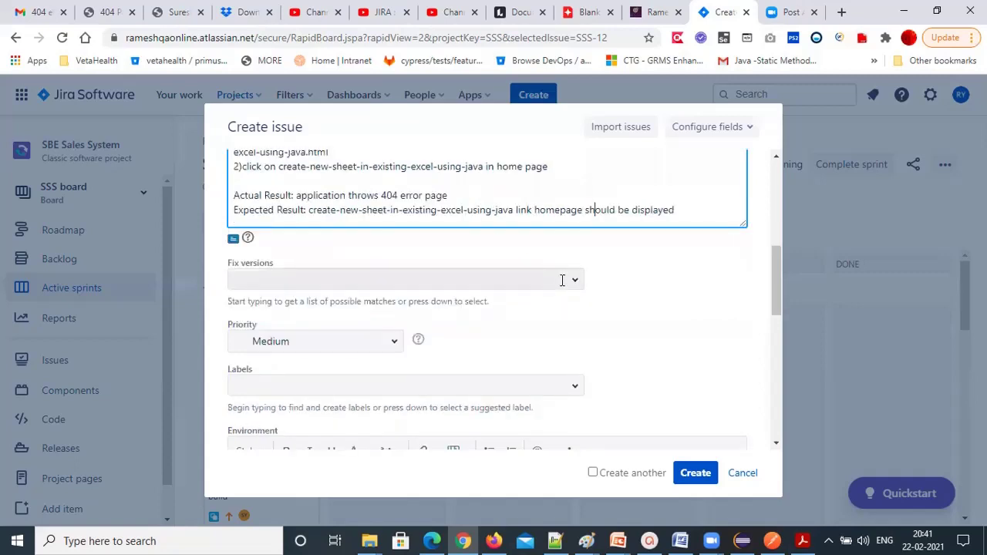
click(562, 282)
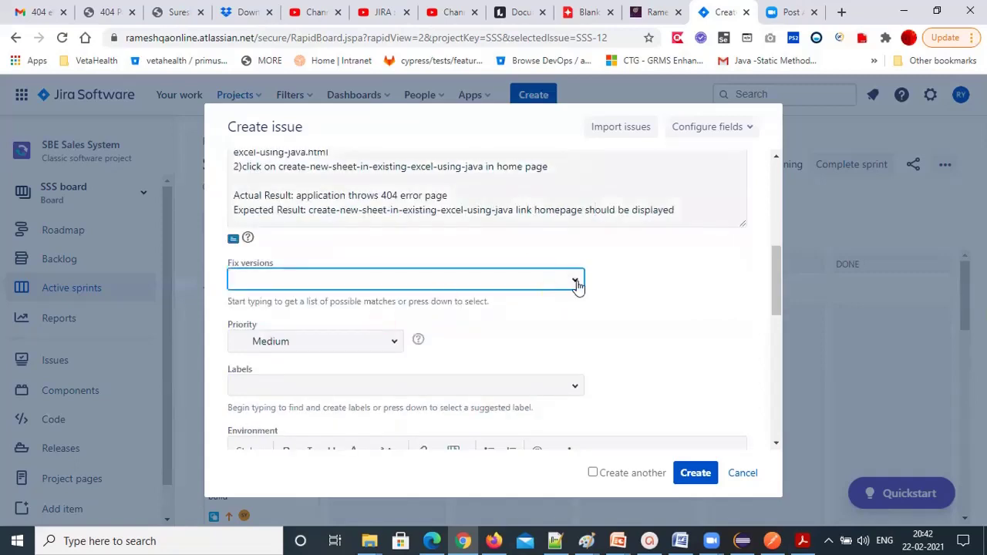
key(Down)
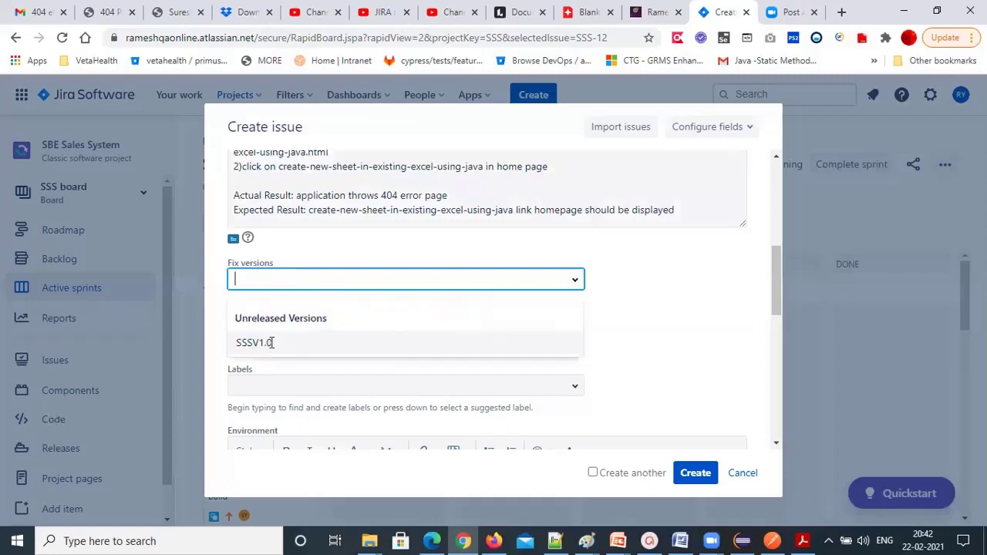
key(Return)
key(Tab)
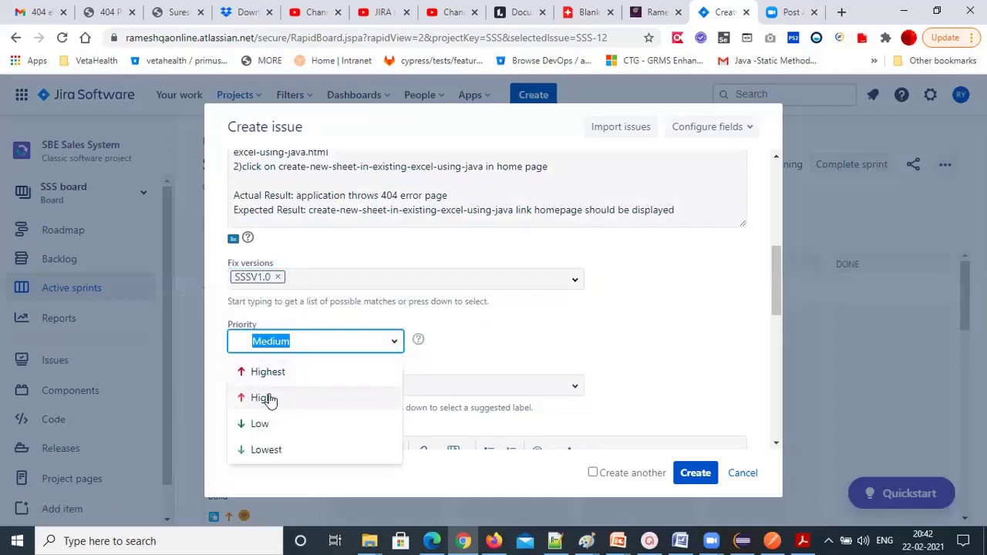
key(Return)
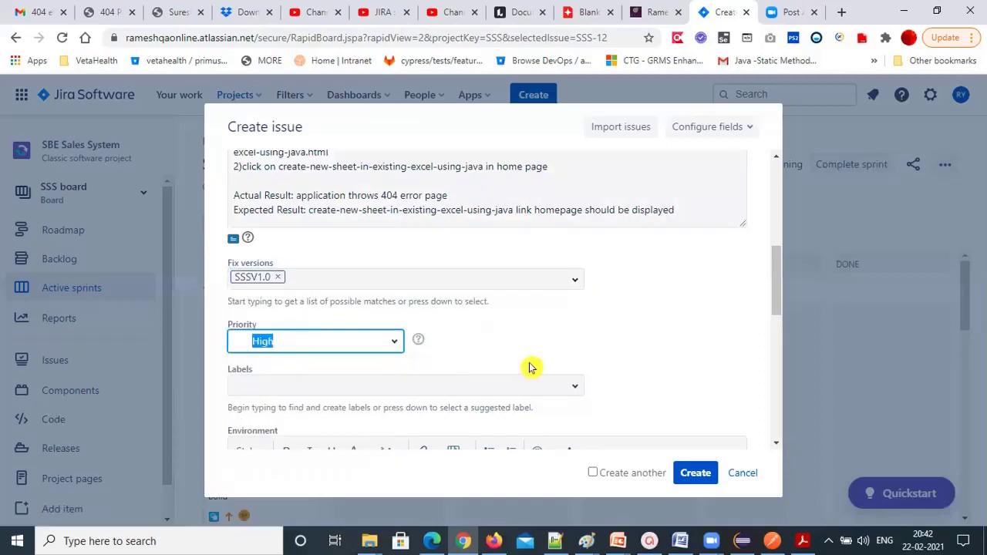
Add the new label "Functional" to the bug.
scroll(540, 270, down, 2)
click(561, 269)
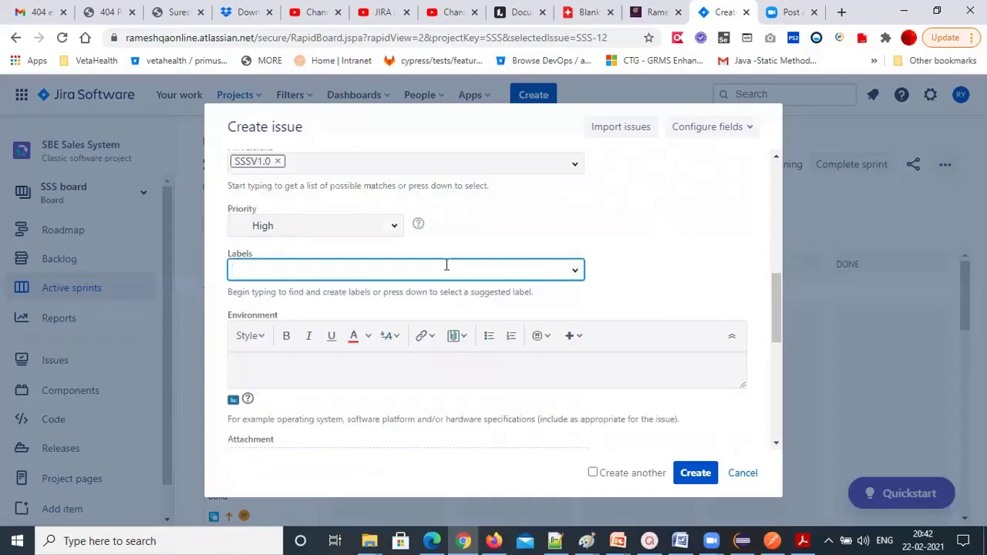
text(Functional)
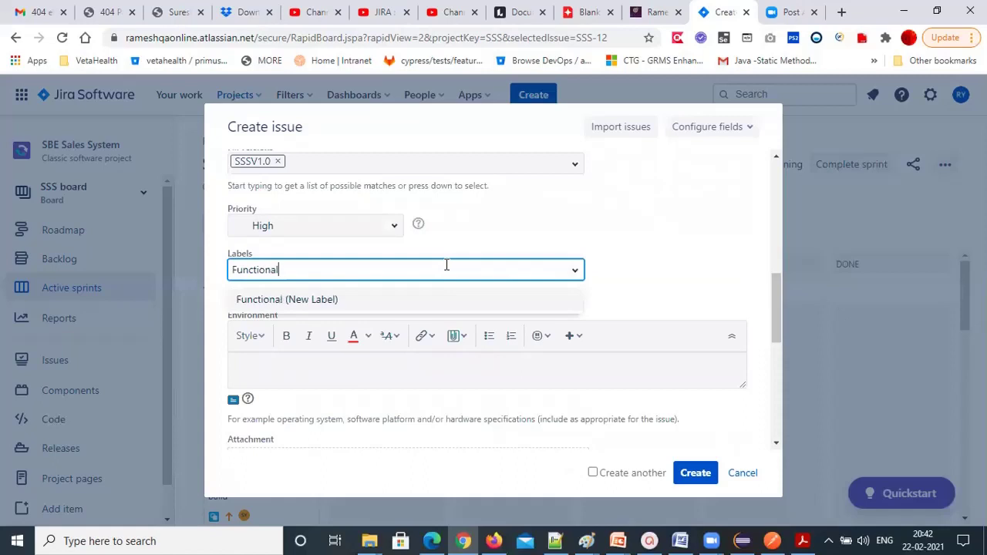
key(Return)
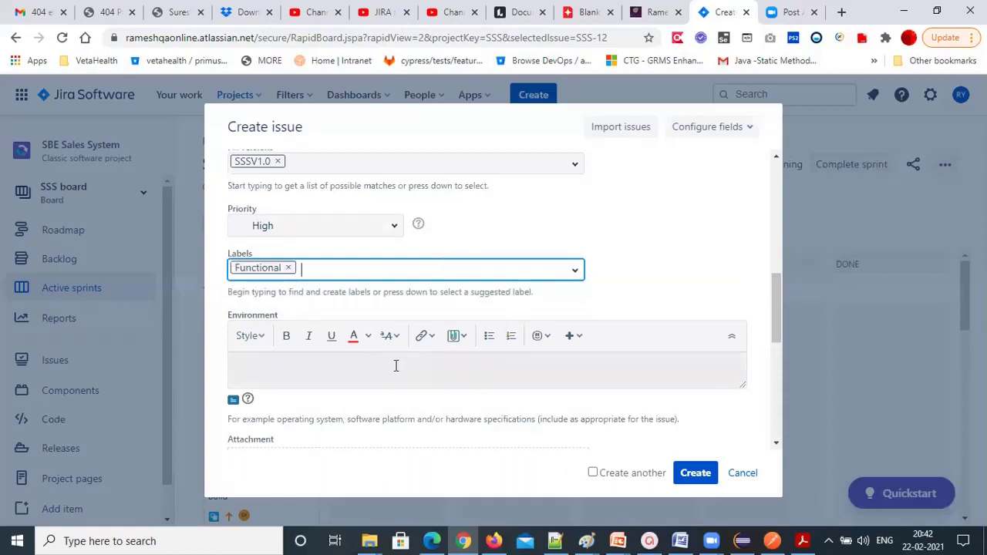
Describe the bug's environment as "Testing env chrome browse".
scroll(396, 365, down, 2)
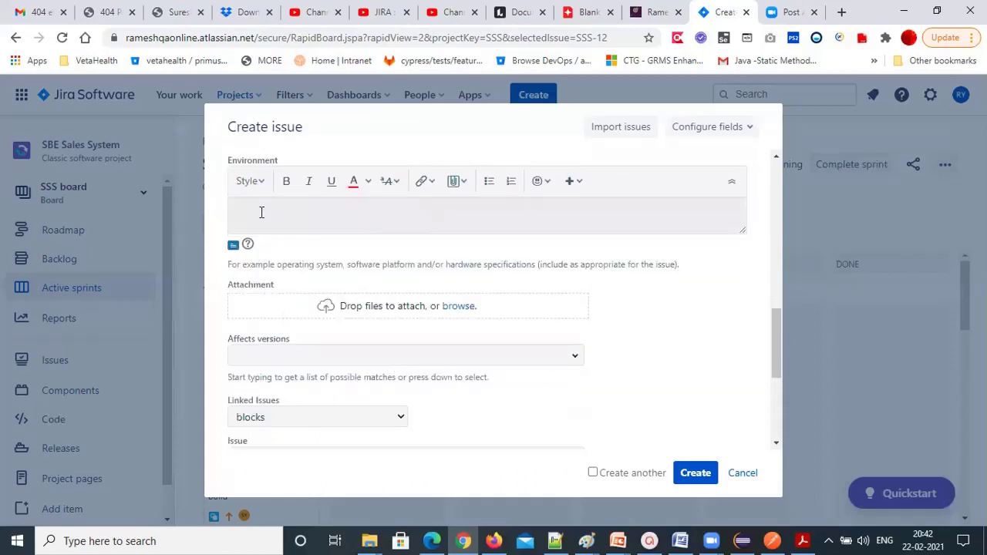
click(262, 213)
text(Tes)
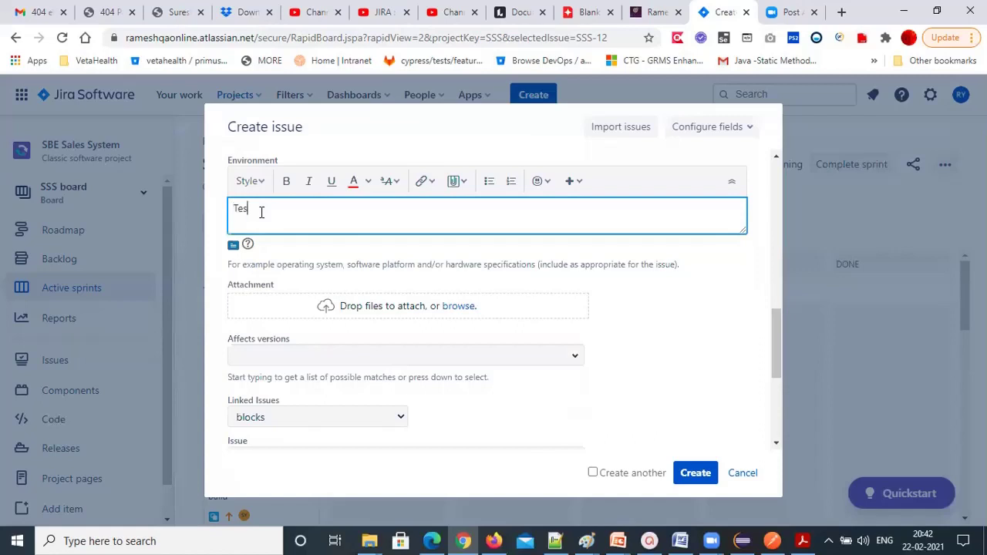
text(ting env chrome browse)
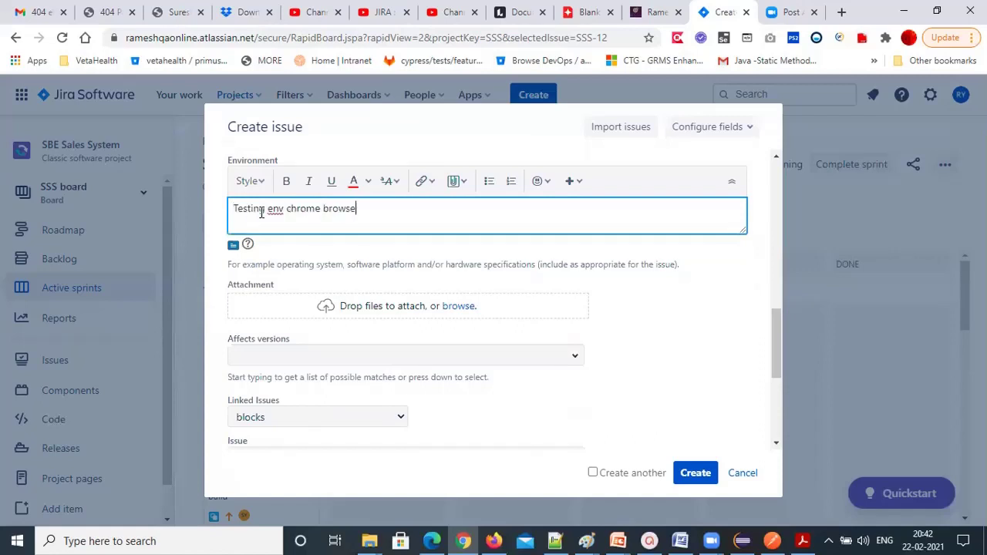
Look at the 404 page as a candidate for the bug's attachment and return to the Jira issue form.
scroll(262, 214, down, 1)
scroll(404, 227, down, 2)
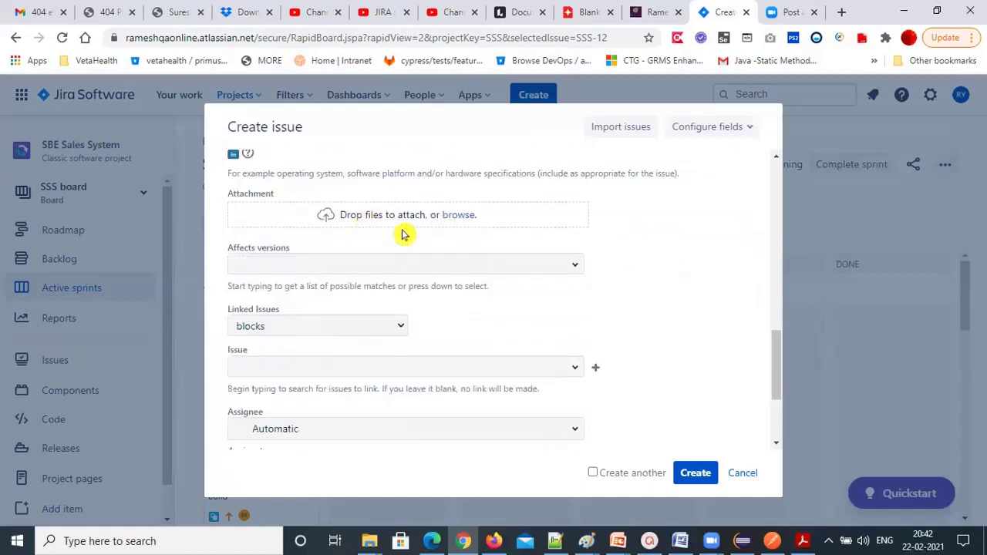
click(106, 11)
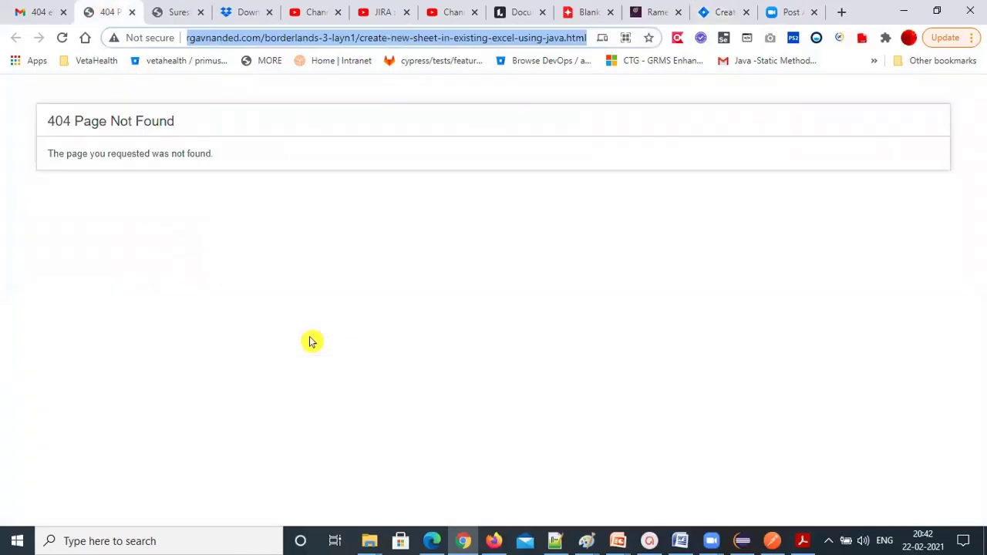
click(723, 12)
Link the bug to user story SSS-3 - SSS-US002-Login User with the "relates to" relationship.
scroll(437, 332, down, 1)
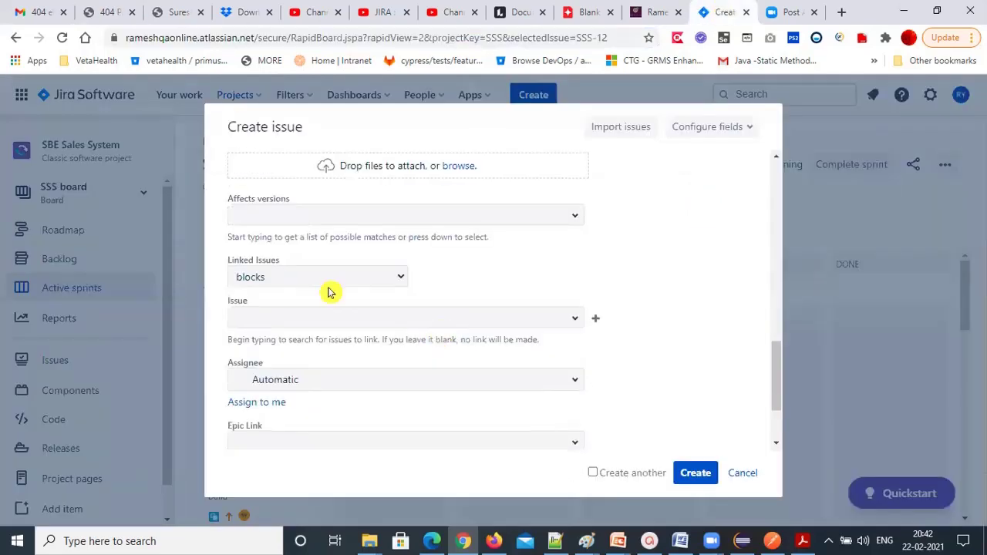
scroll(401, 326, down, 1)
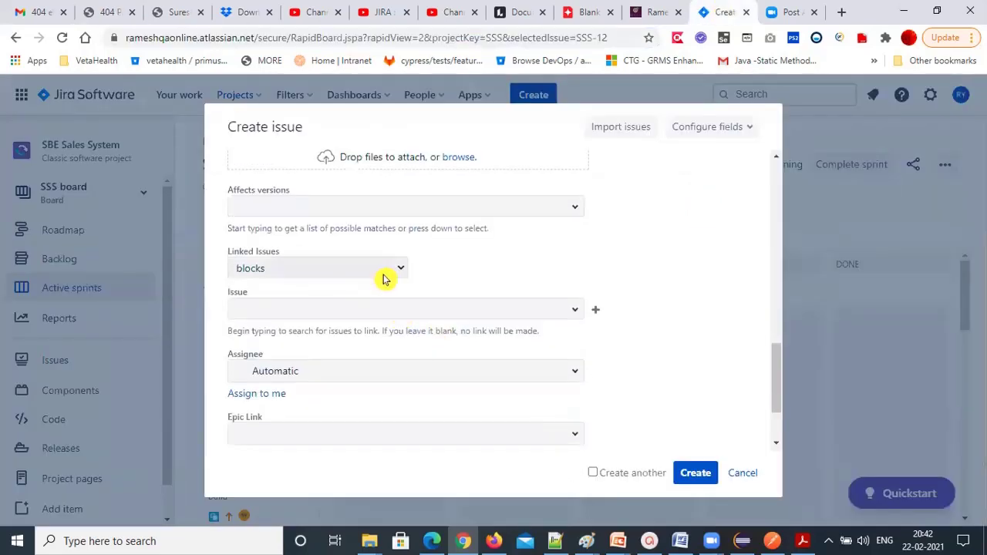
click(383, 276)
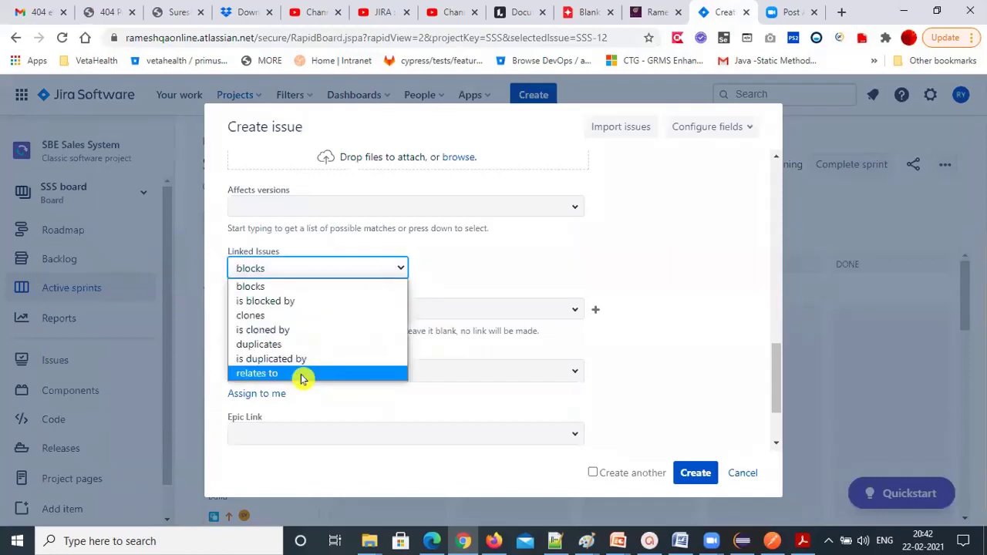
click(302, 373)
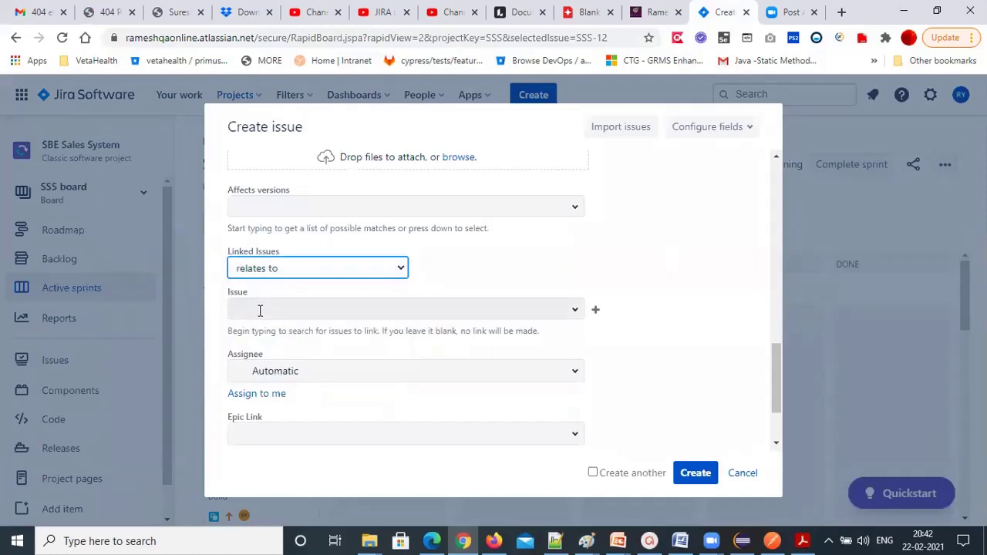
click(260, 311)
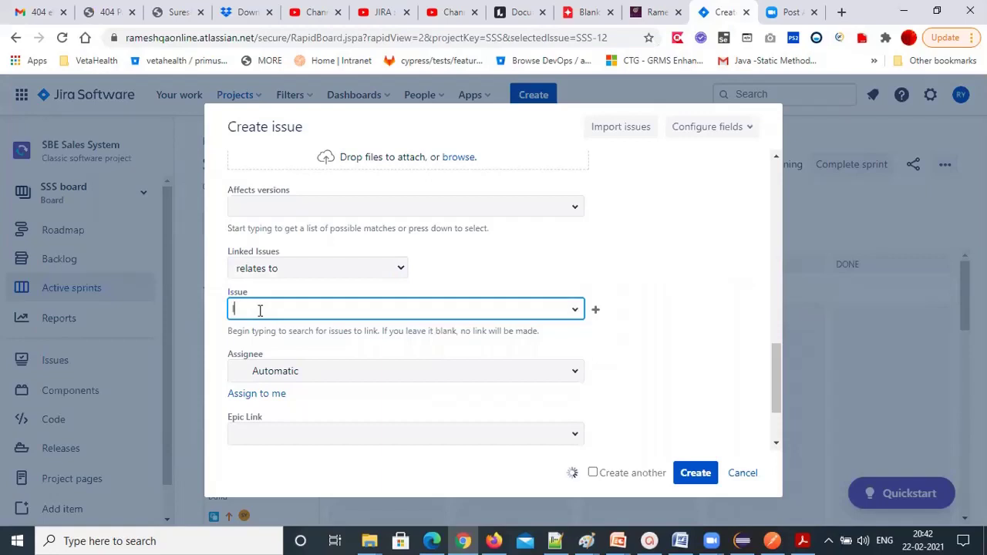
text(log)
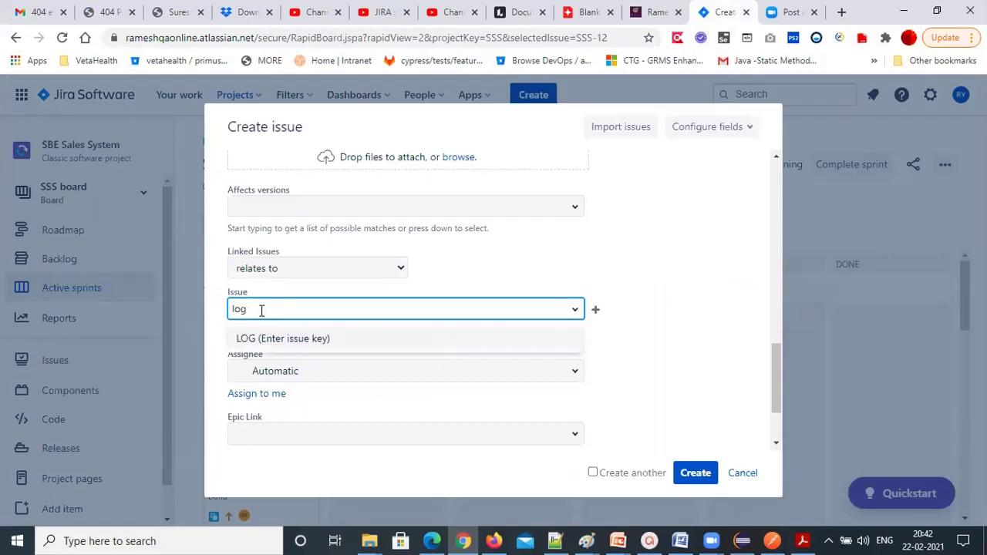
key(BackSpace)
key(BackSpace)
key(BackSpace)
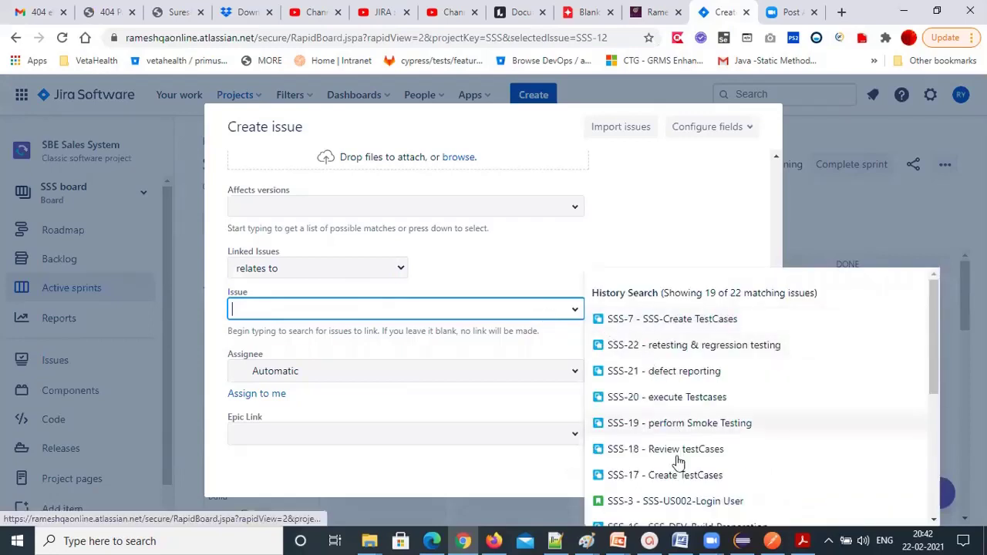
scroll(678, 461, down, 2)
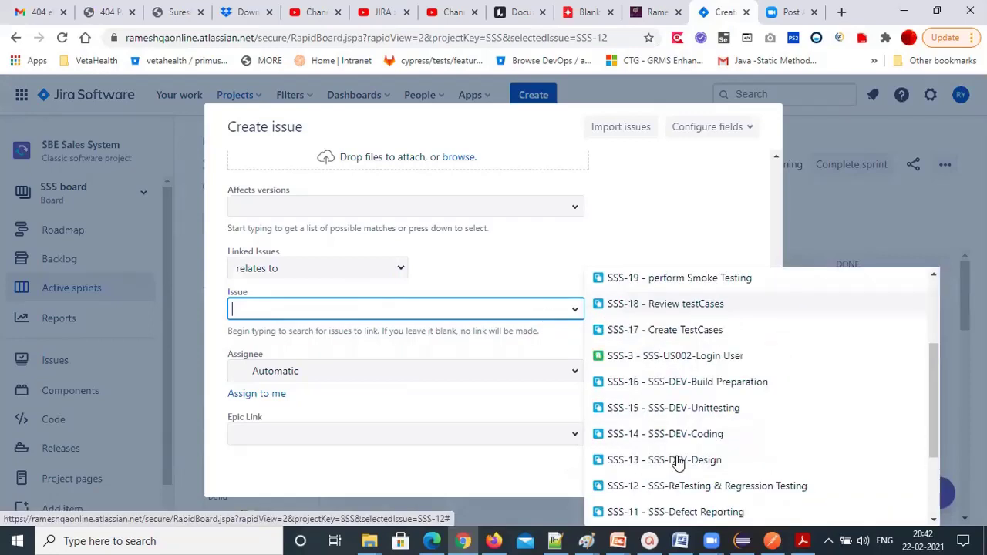
click(666, 349)
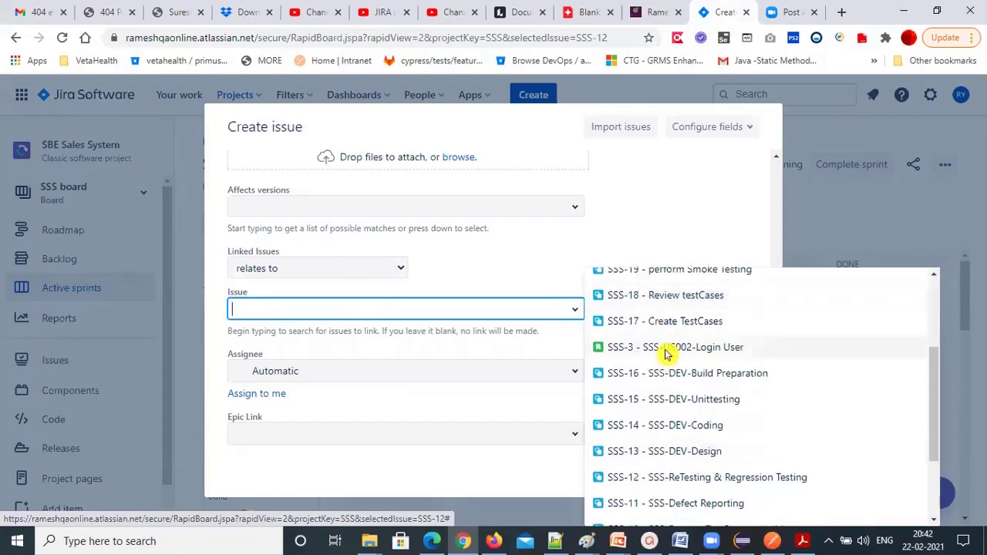
Set the bug's epic link to SSS-EPIC-01-Solar Based Energy sales features.
scroll(385, 377, down, 1)
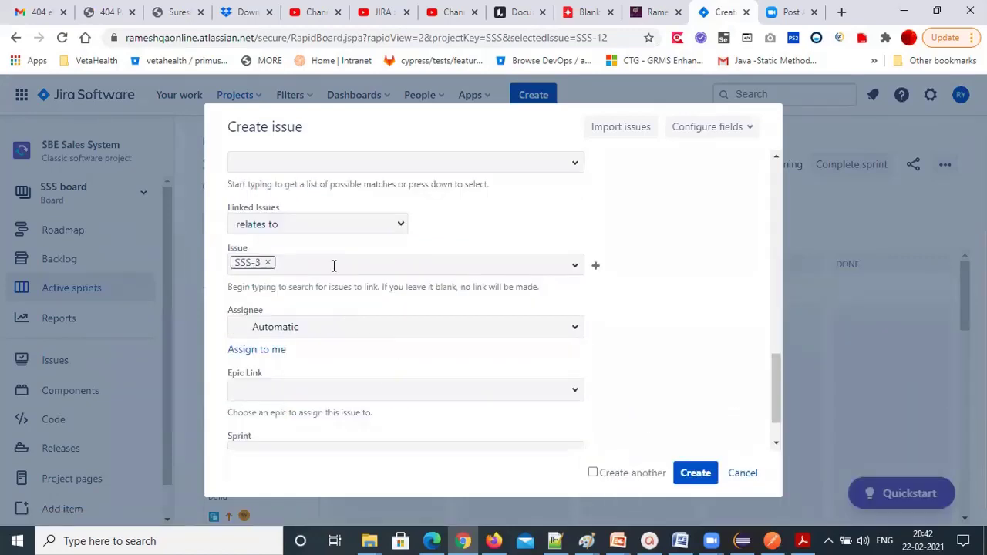
scroll(314, 308, down, 1)
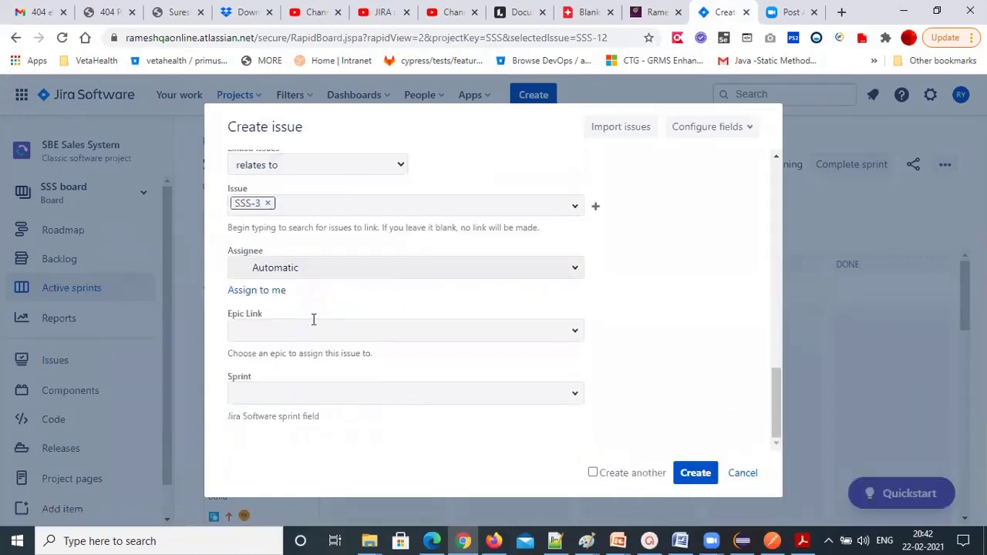
click(574, 340)
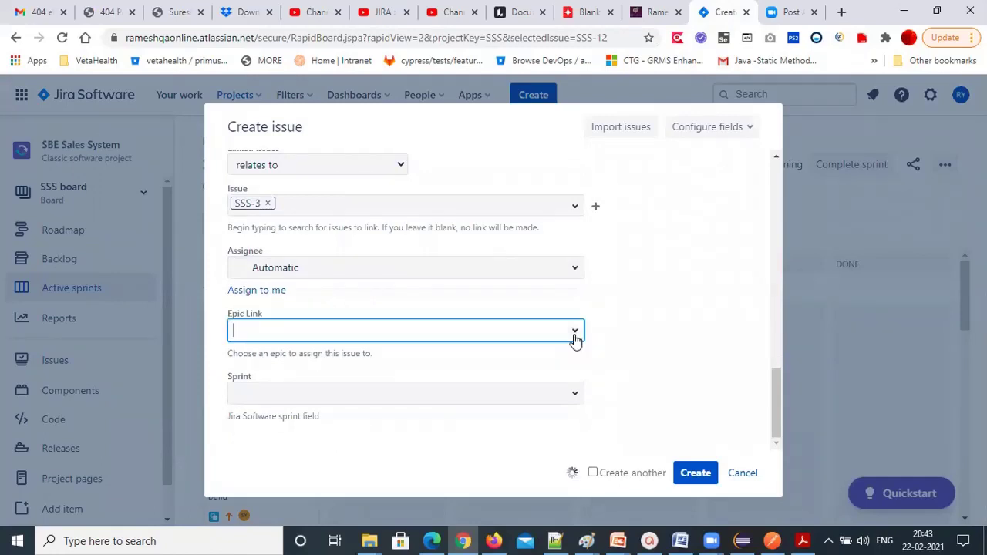
click(484, 385)
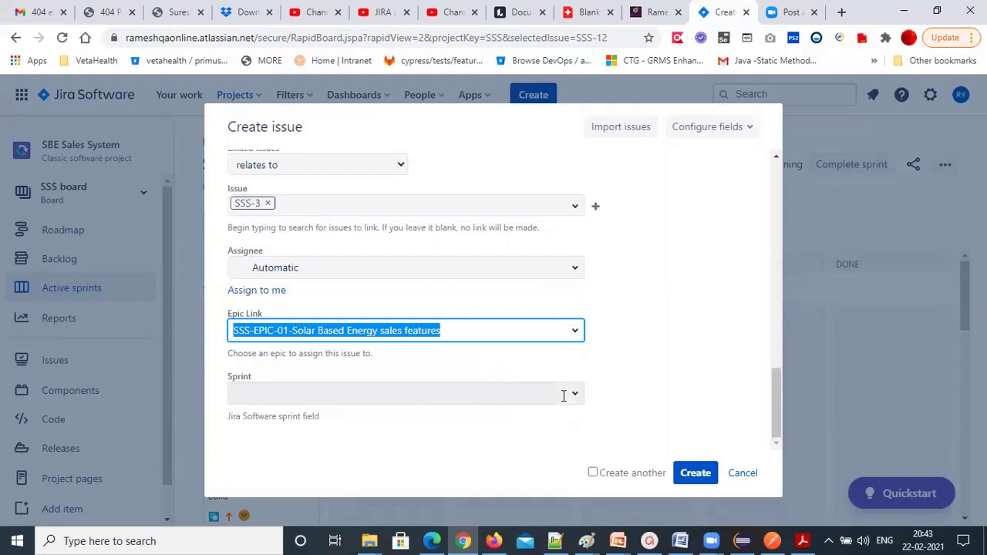
Assign the bug to the active sprint SSS Sprint 1 and create the issue.
key(Tab)
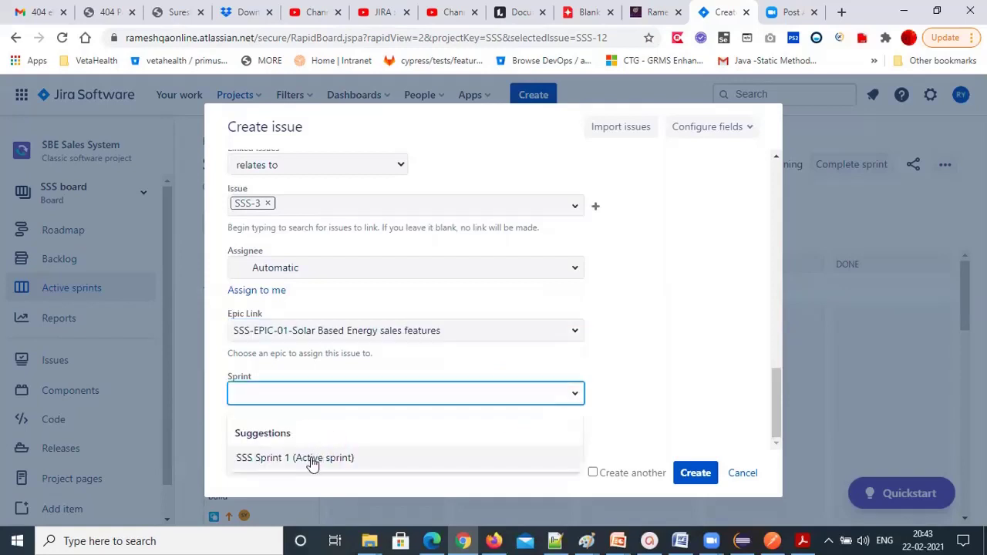
click(422, 455)
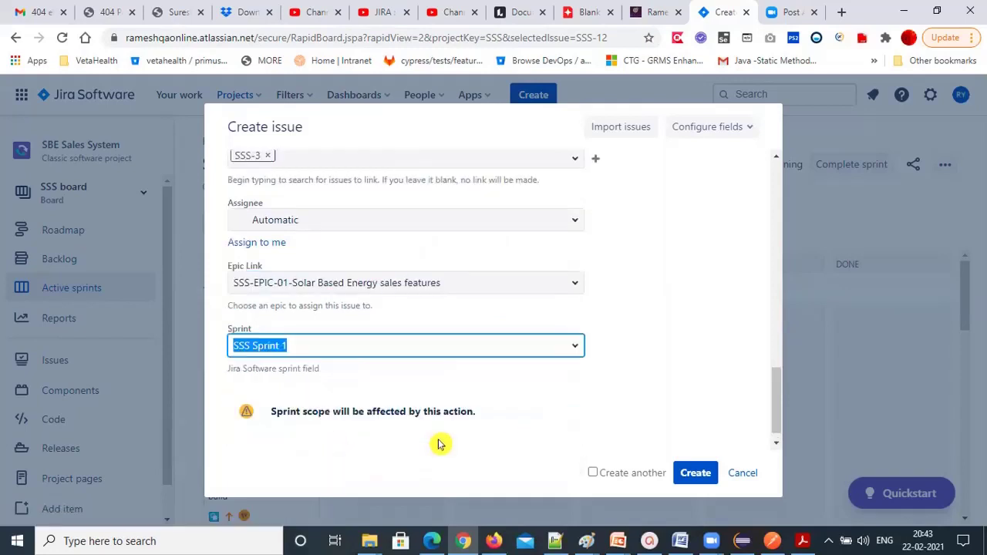
click(686, 476)
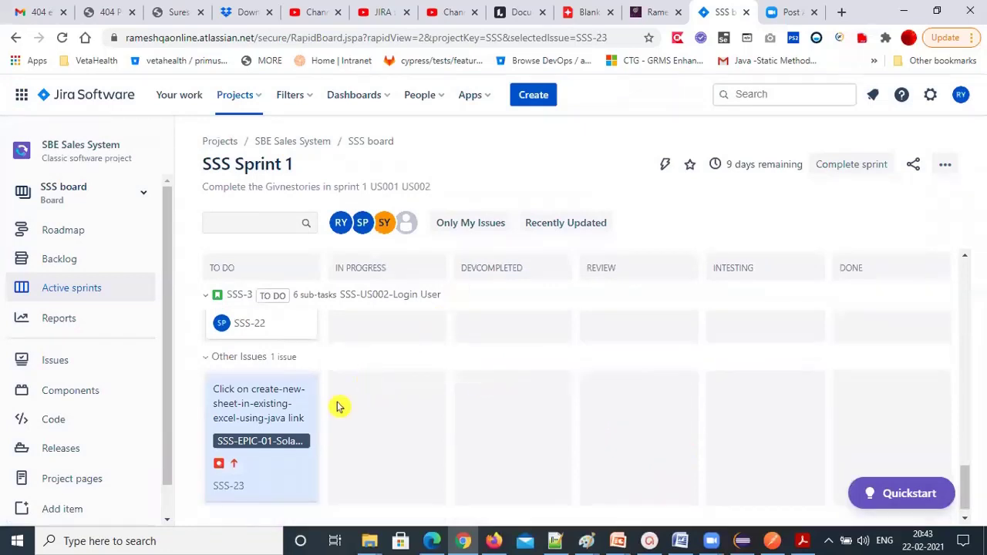
Open the new 404 bug from the sprint board's Other Issues group and assign it to the signed-in account.
scroll(238, 473, down, 1)
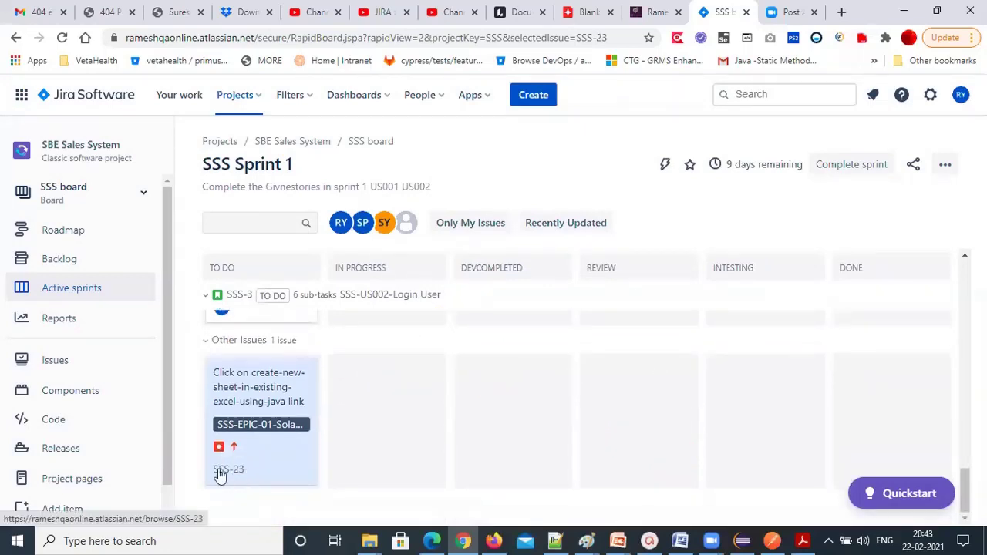
click(247, 428)
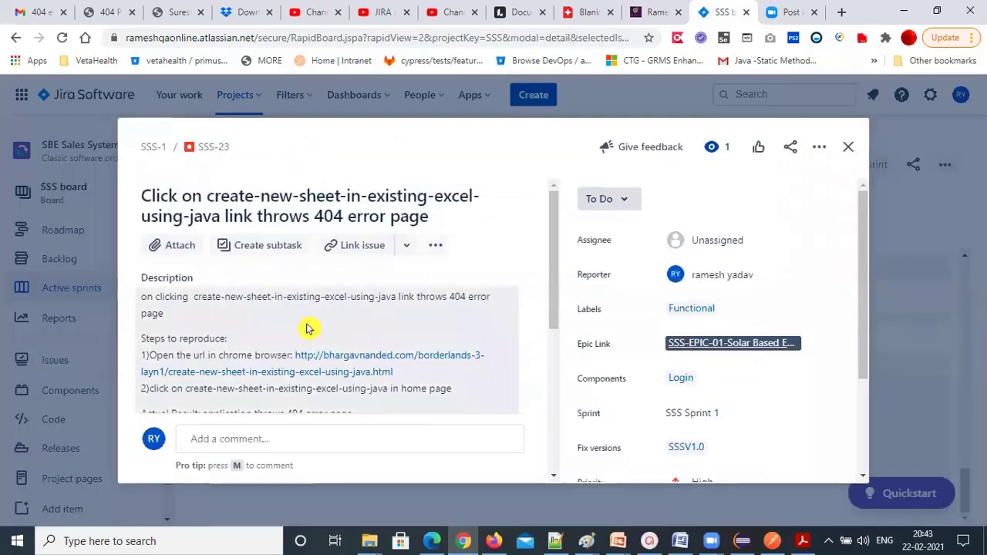
scroll(308, 326, down, 1)
scroll(299, 295, down, 3)
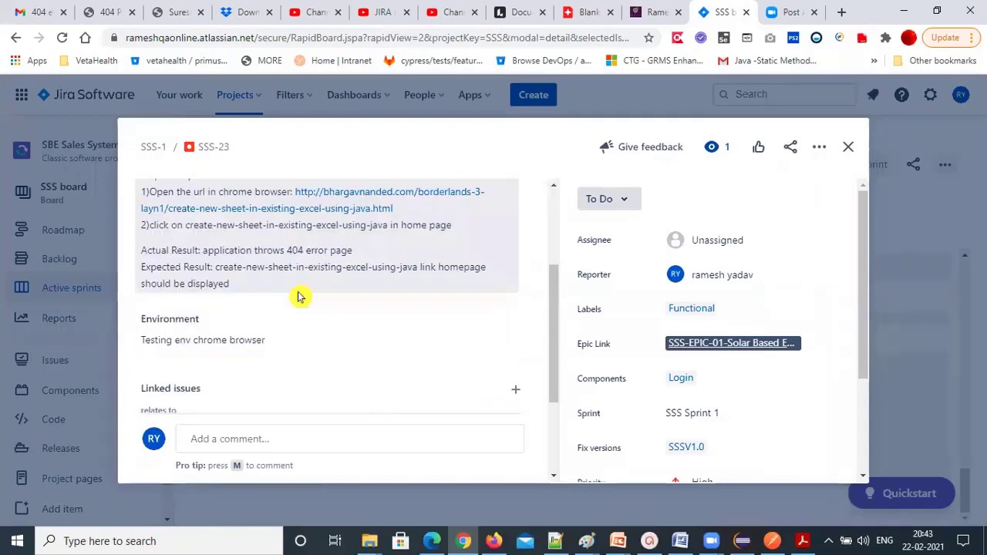
scroll(278, 262, up, 3)
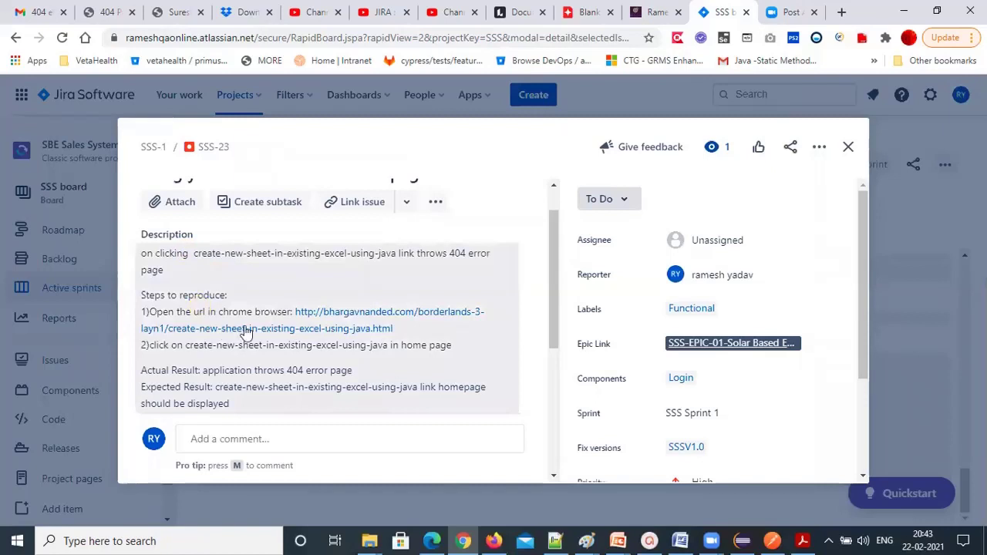
scroll(590, 257, down, 1)
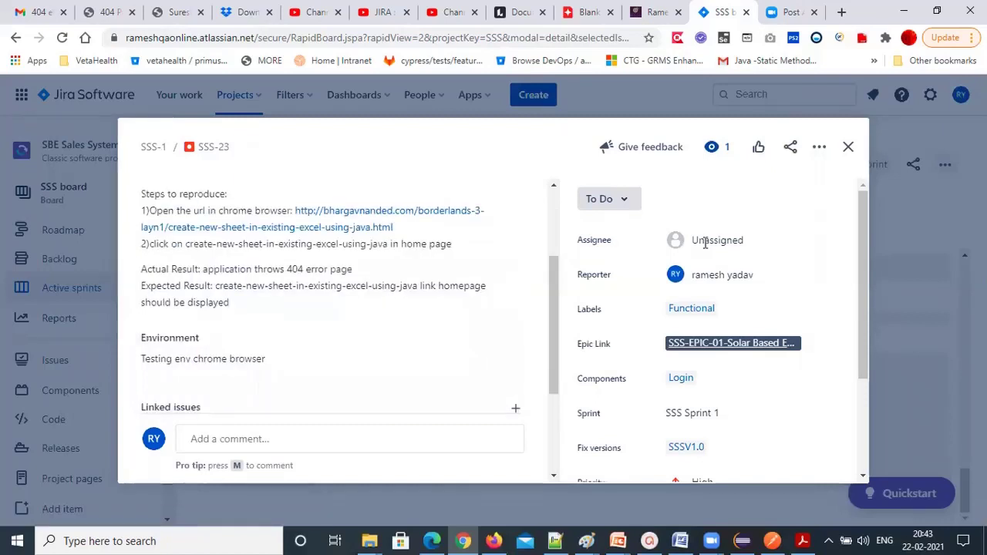
click(718, 240)
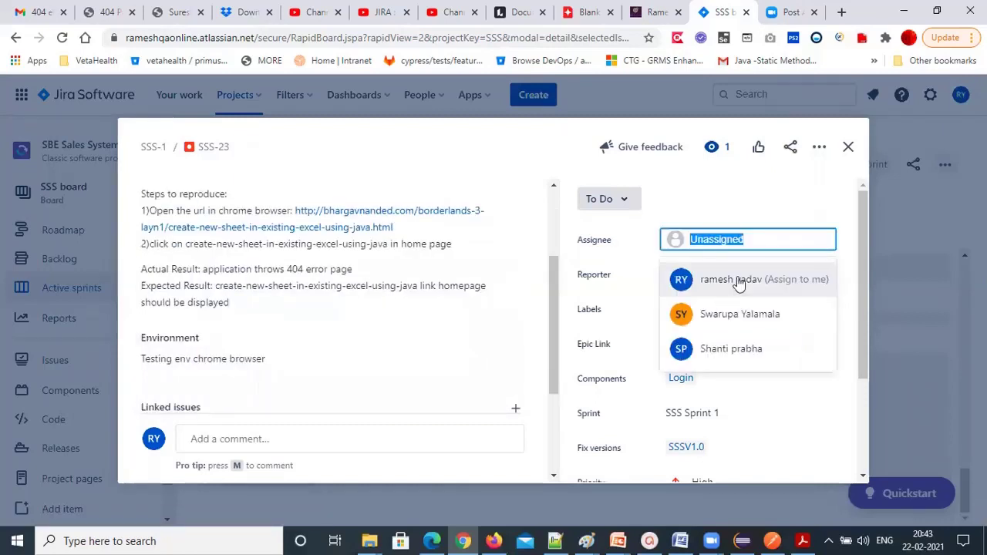
click(763, 284)
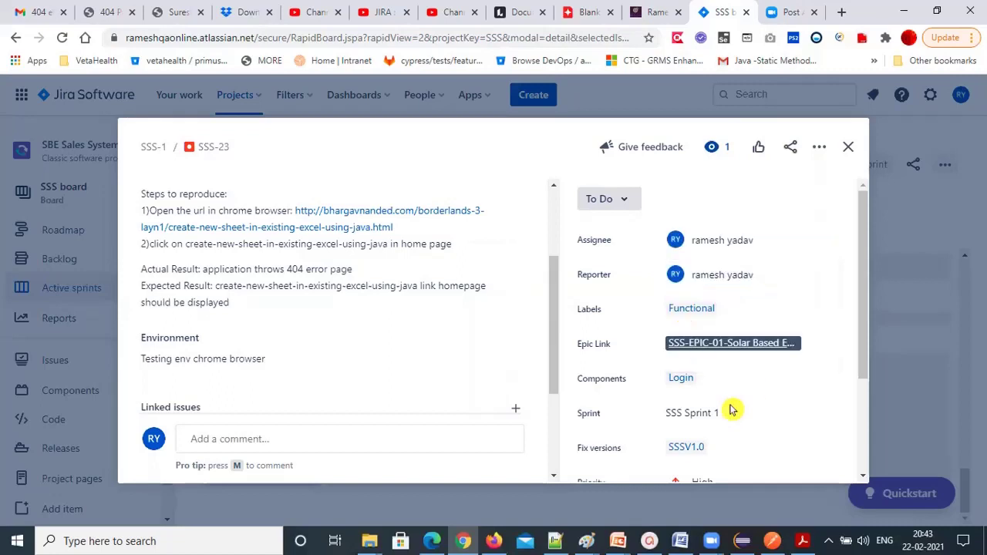
Review the bug's description, environment, linked issue and detail fields, dismissing the board update notice.
scroll(717, 409, down, 2)
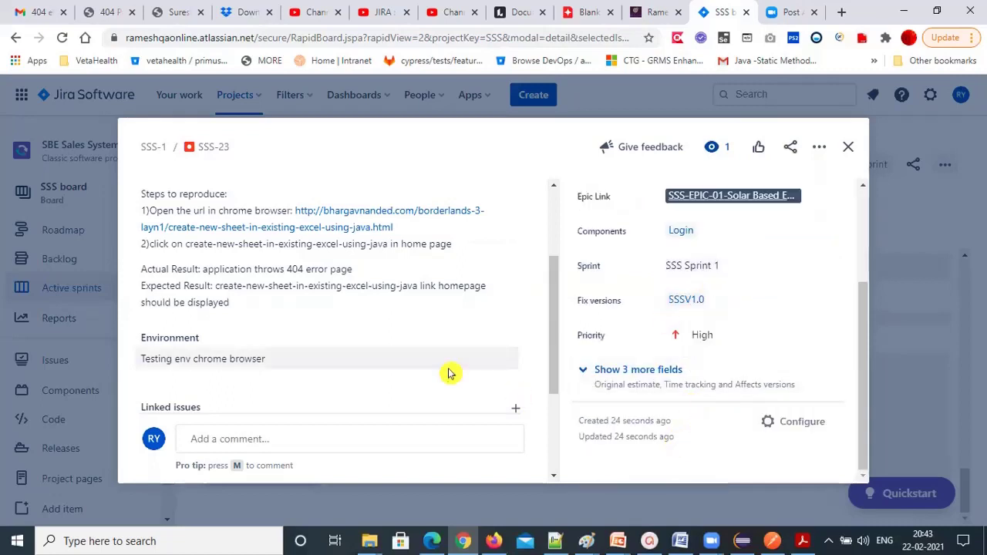
scroll(450, 373, down, 2)
scroll(450, 373, down, 1)
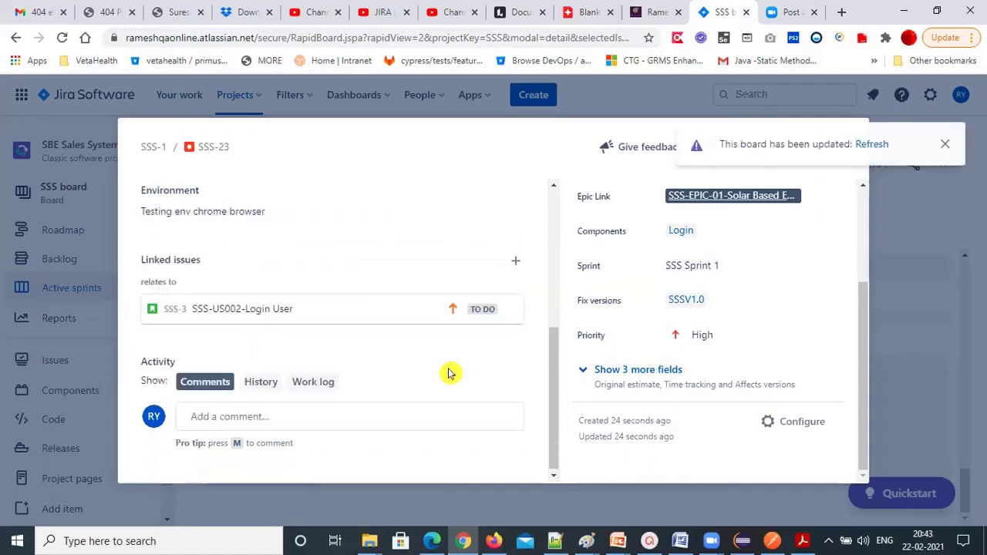
scroll(450, 373, up, 4)
scroll(450, 373, up, 1)
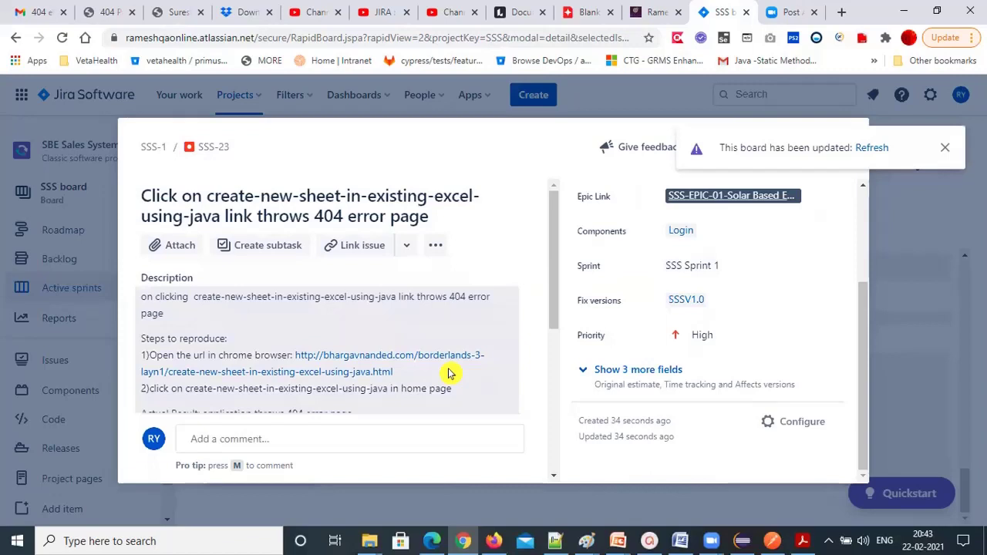
scroll(337, 302, down, 1)
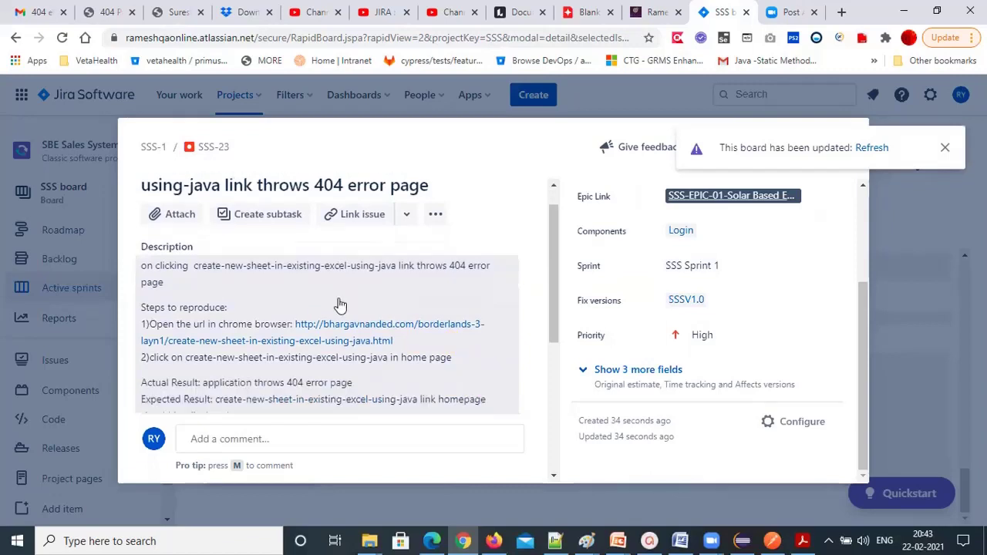
scroll(247, 285, down, 4)
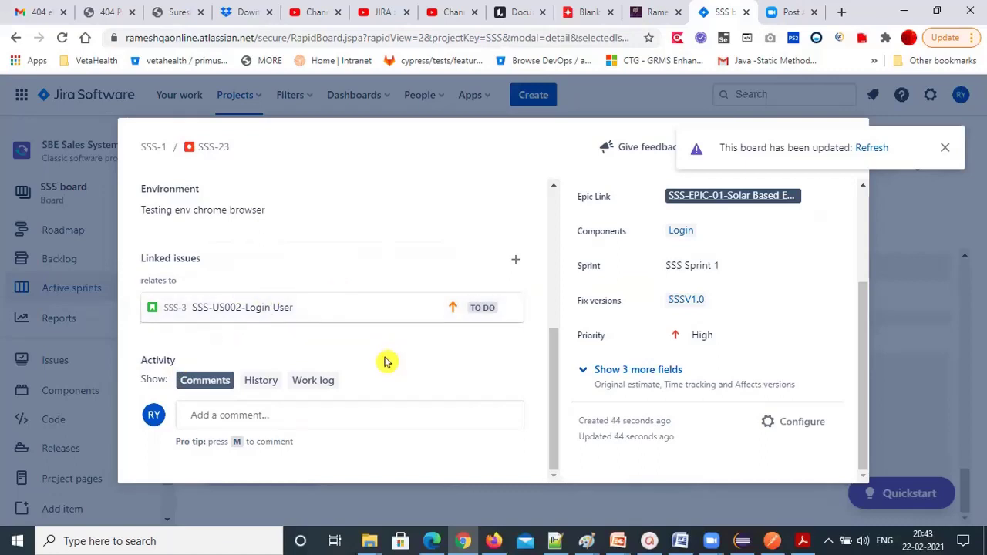
scroll(362, 265, up, 10)
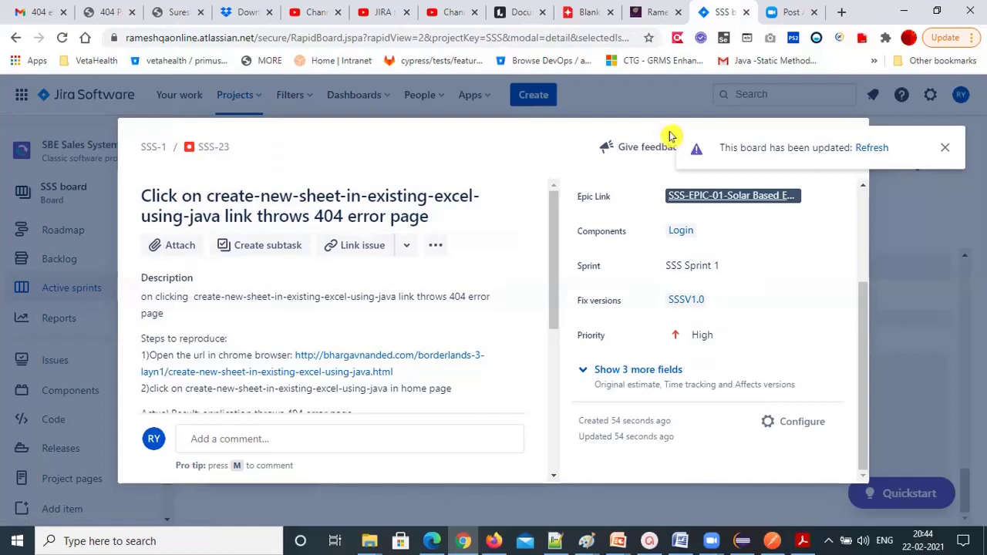
click(944, 149)
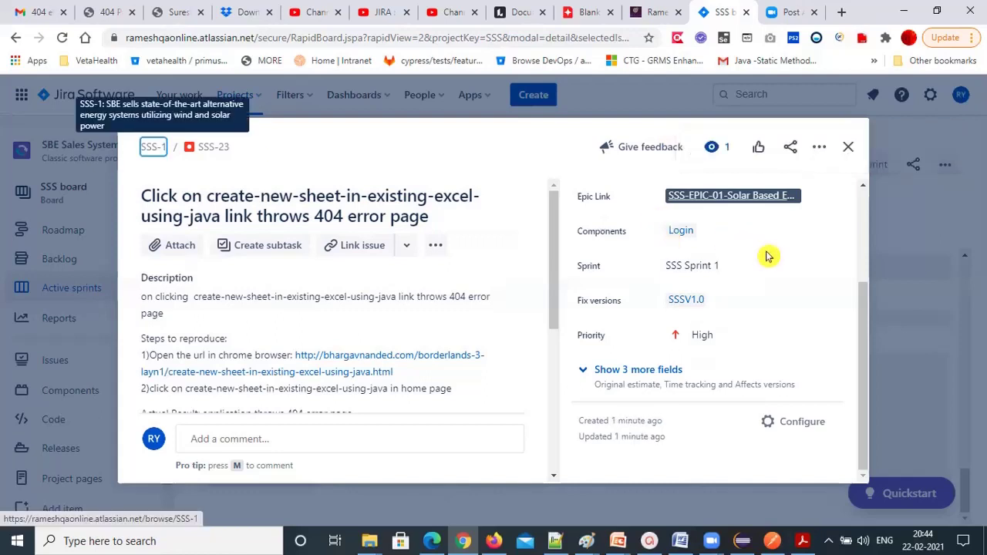
scroll(769, 254, up, 3)
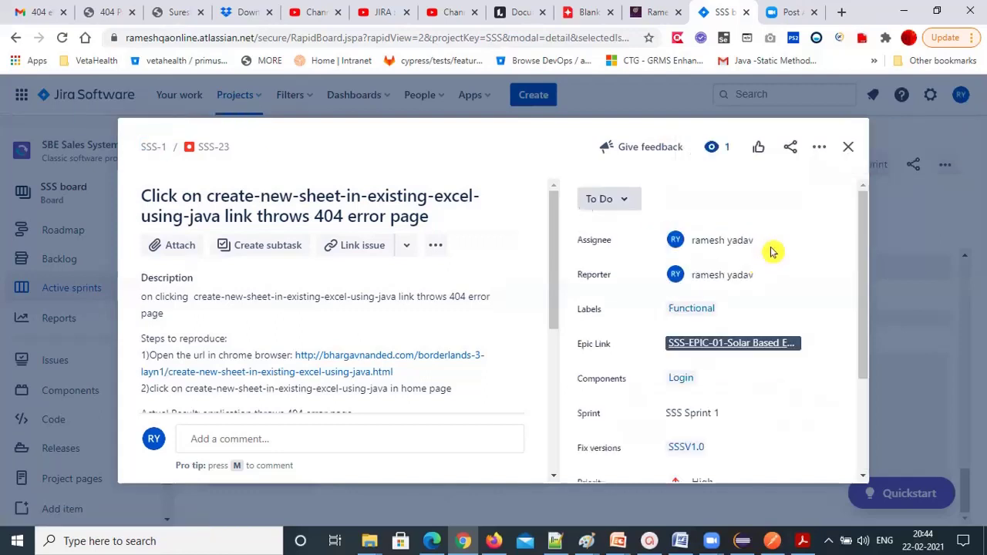
View the workflow statuses available for the bug and return to the sprint board.
click(628, 206)
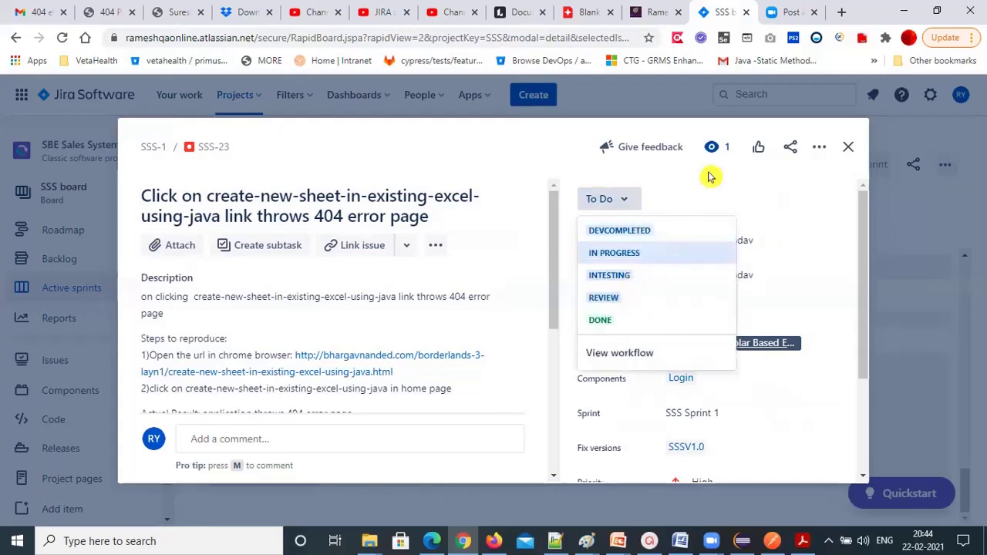
click(479, 227)
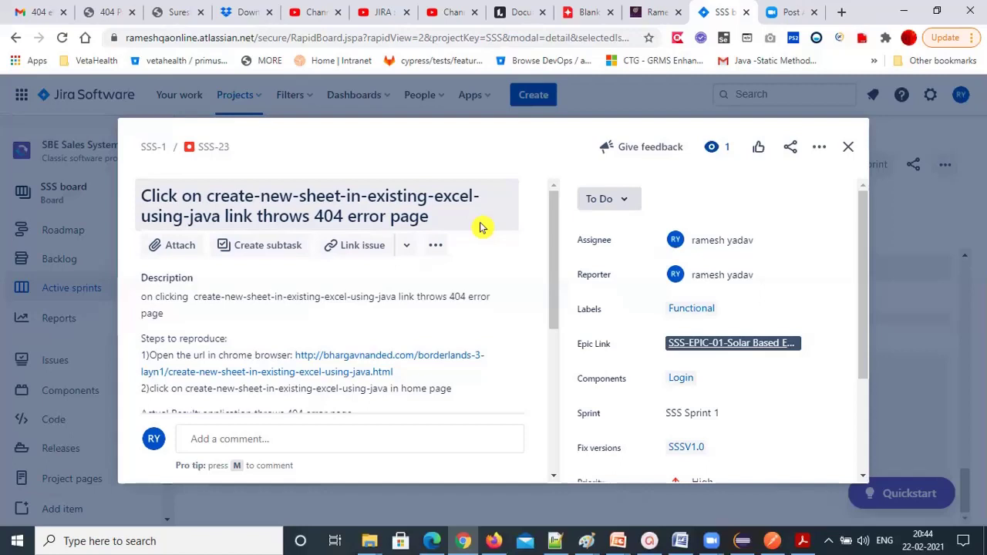
click(850, 146)
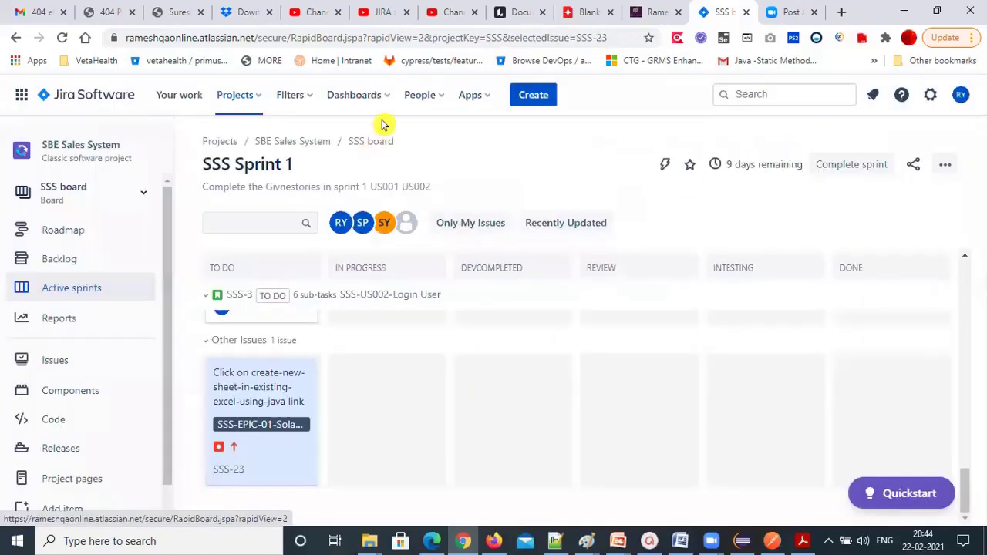
Open the saved Filter for SSS board from the list of all filters and review its issues down to the 404 bug.
click(309, 99)
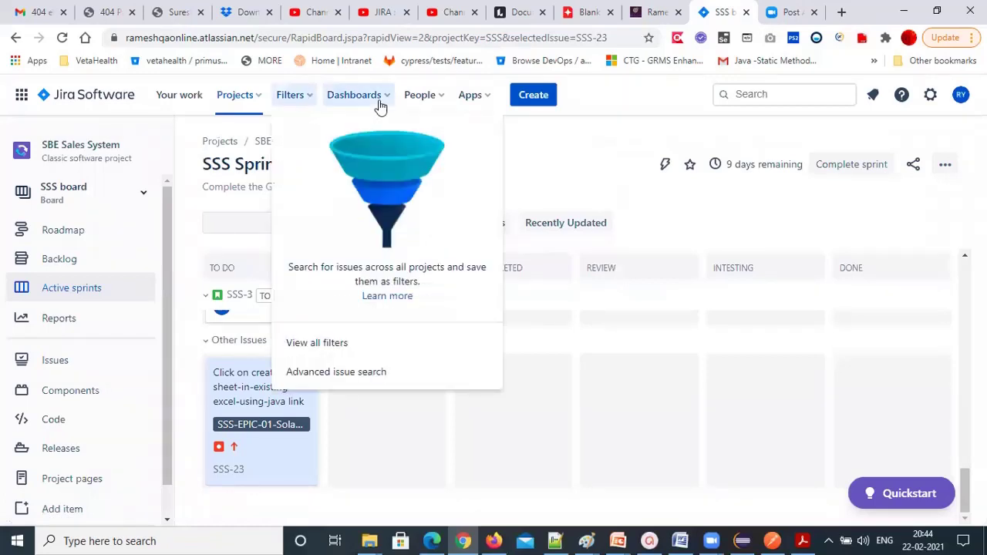
click(335, 347)
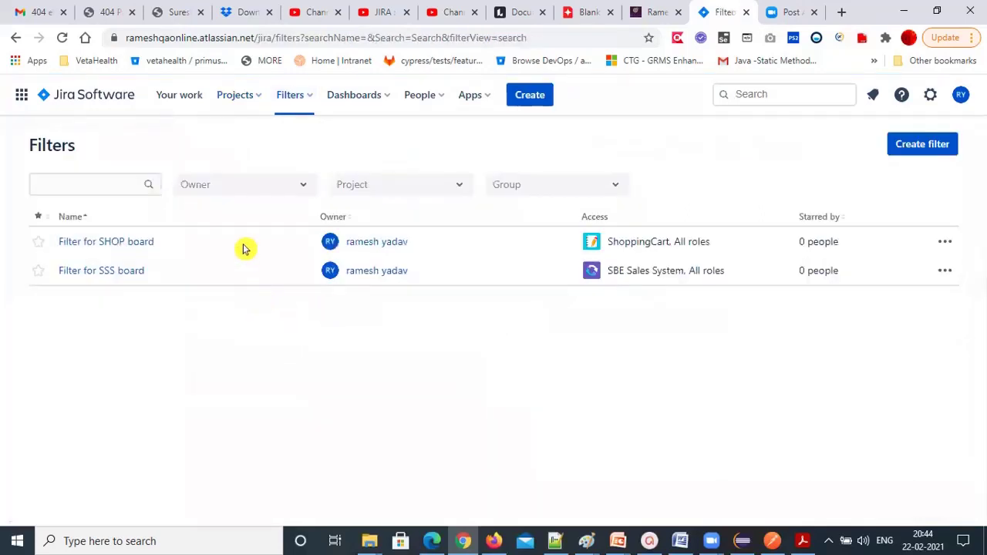
click(114, 276)
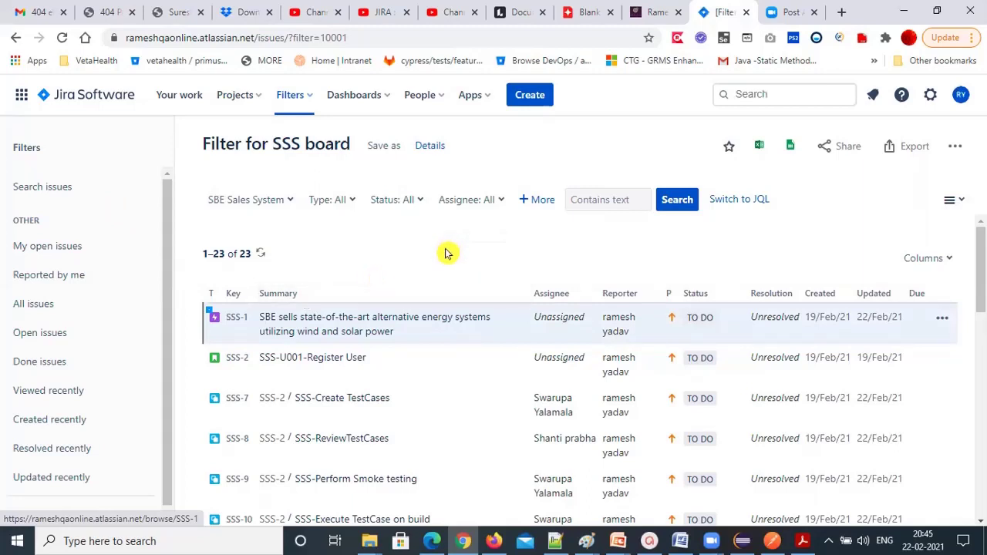
scroll(447, 253, down, 1)
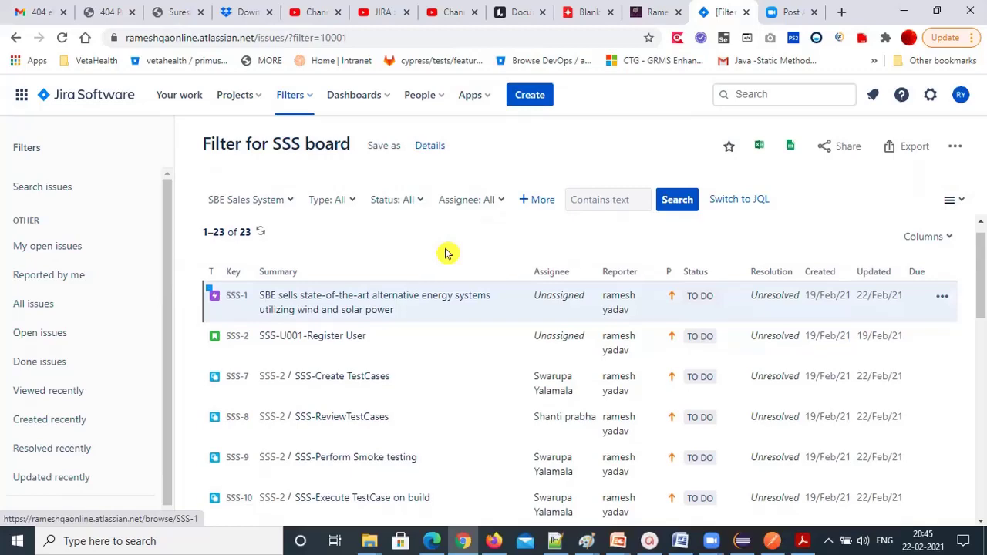
scroll(447, 253, up, 1)
scroll(447, 252, down, 9)
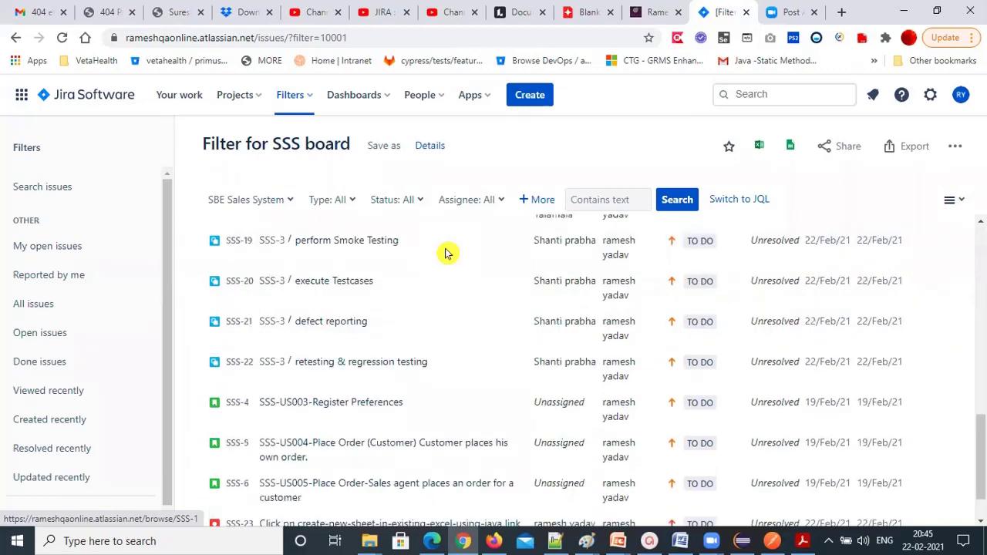
scroll(447, 256, down, 1)
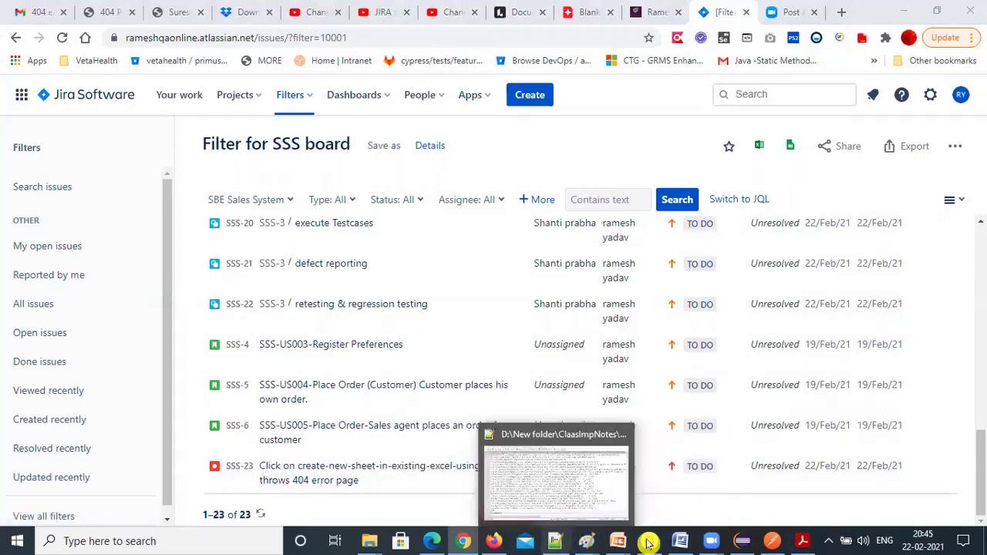
mouse_move(679, 544)
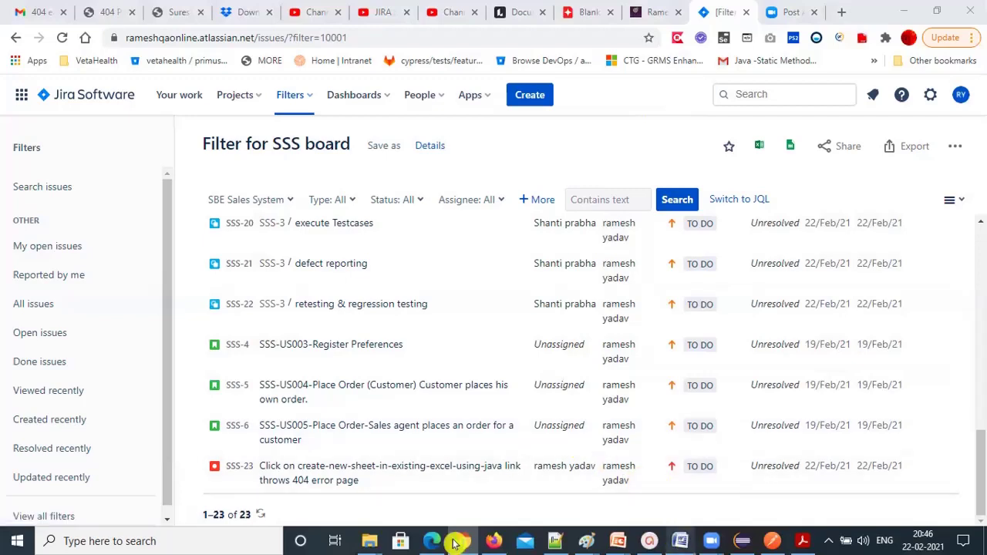
mouse_move(363, 534)
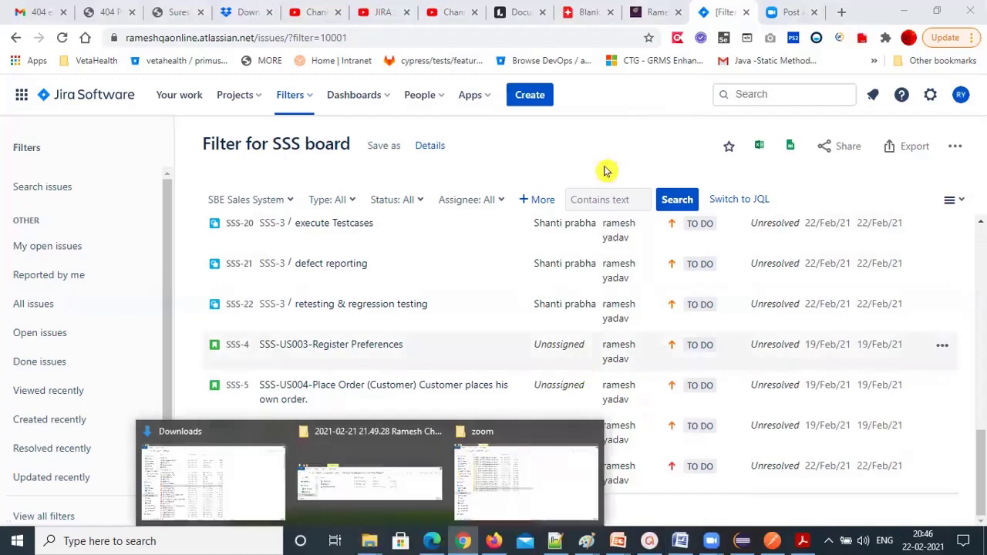